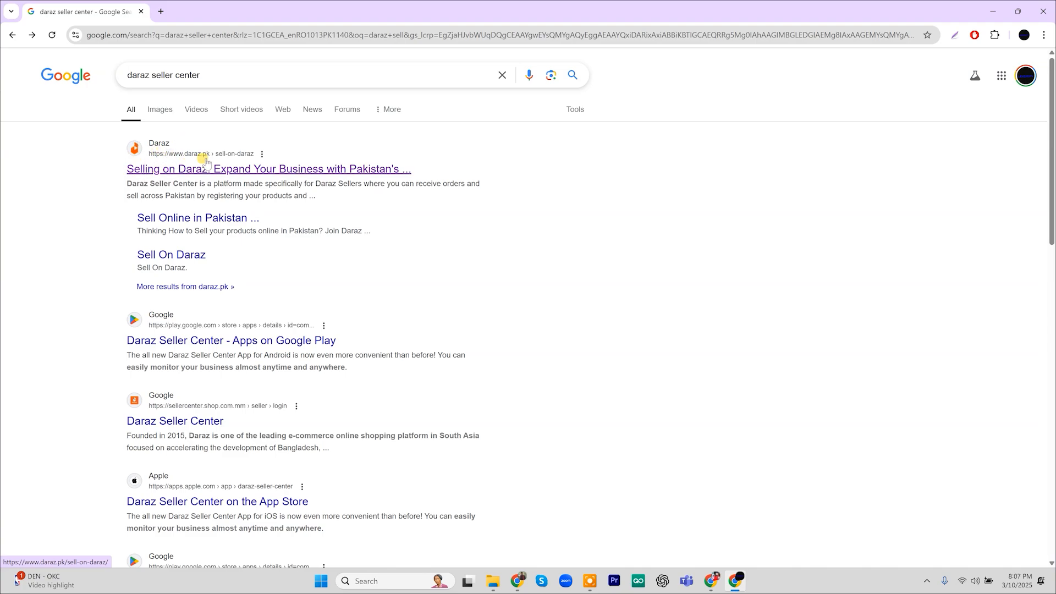
Review the steps on the Selling on Daraz page, then go to Seller Center via START SELLING
click(249, 169)
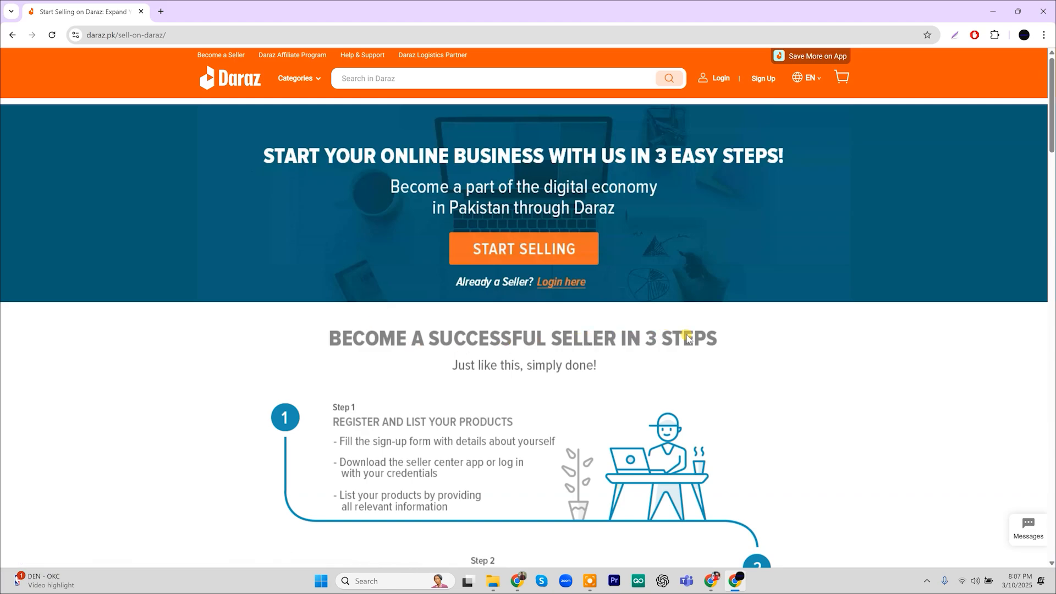
scroll(438, 397, down, 1)
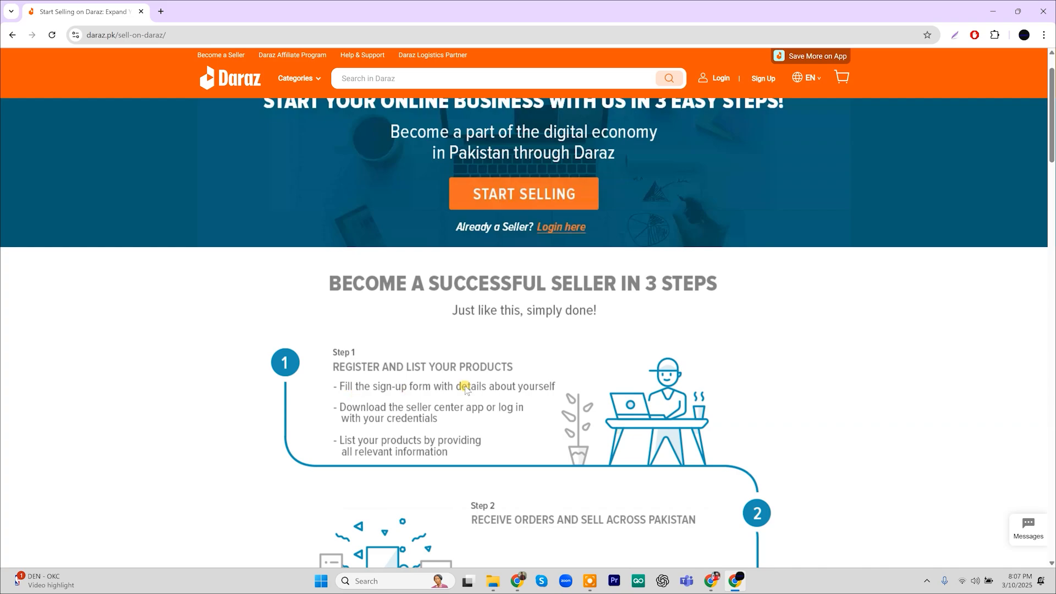
scroll(399, 425, down, 2)
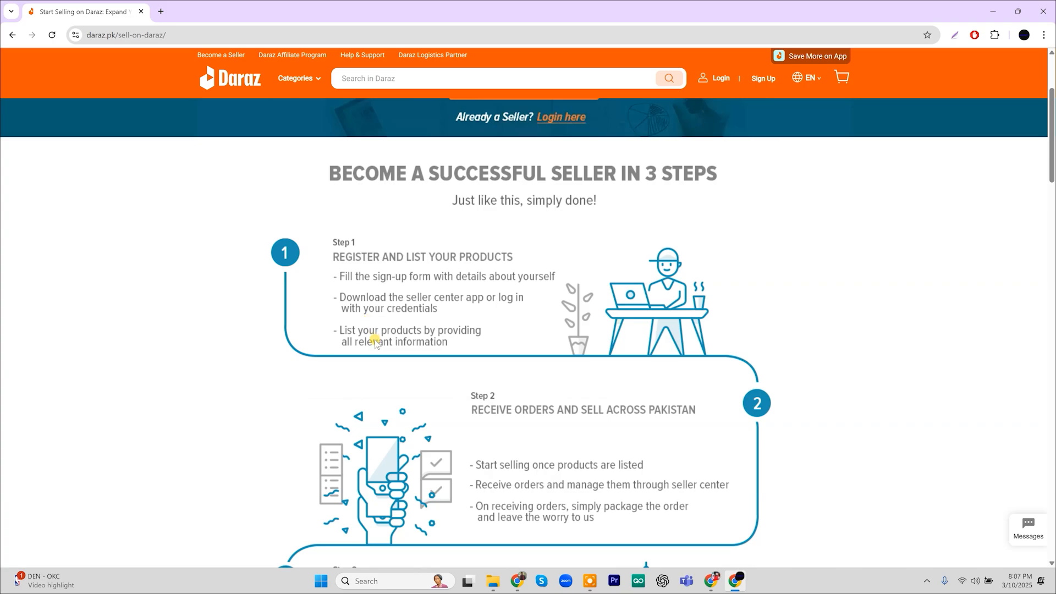
scroll(377, 341, down, 2)
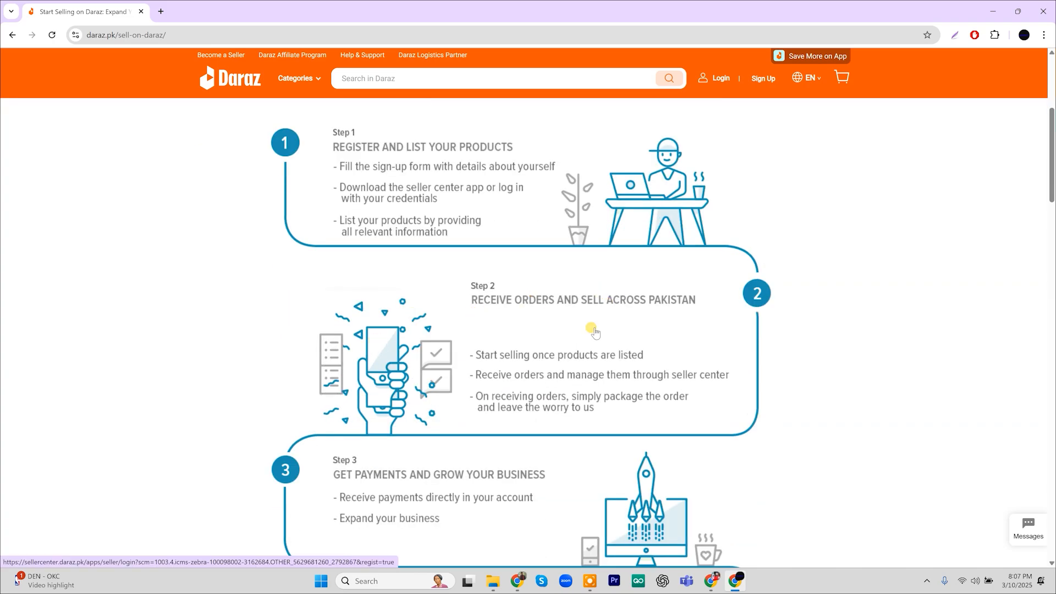
scroll(587, 341, down, 3)
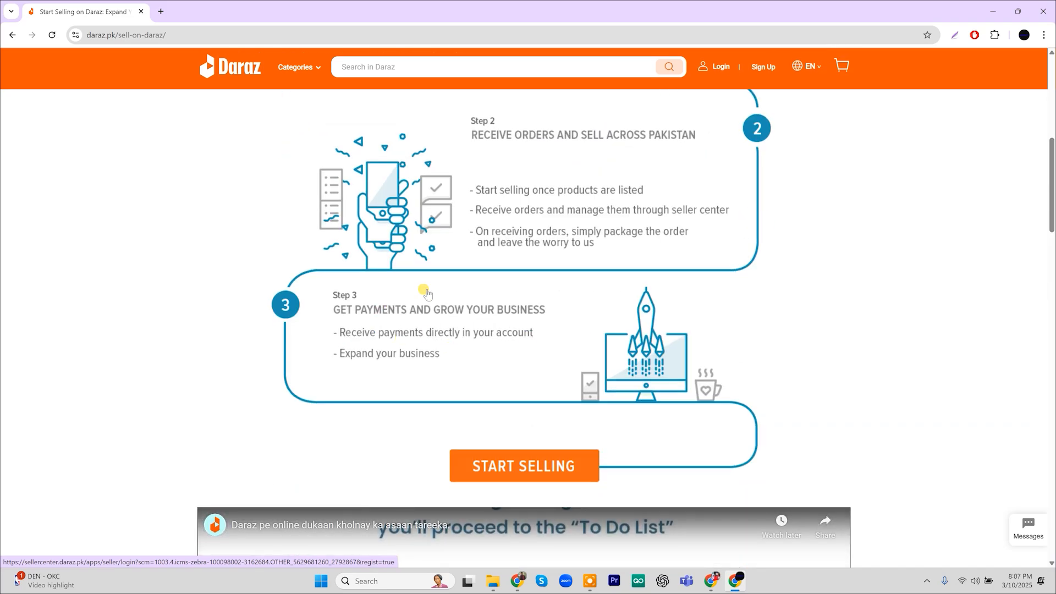
scroll(381, 337, down, 6)
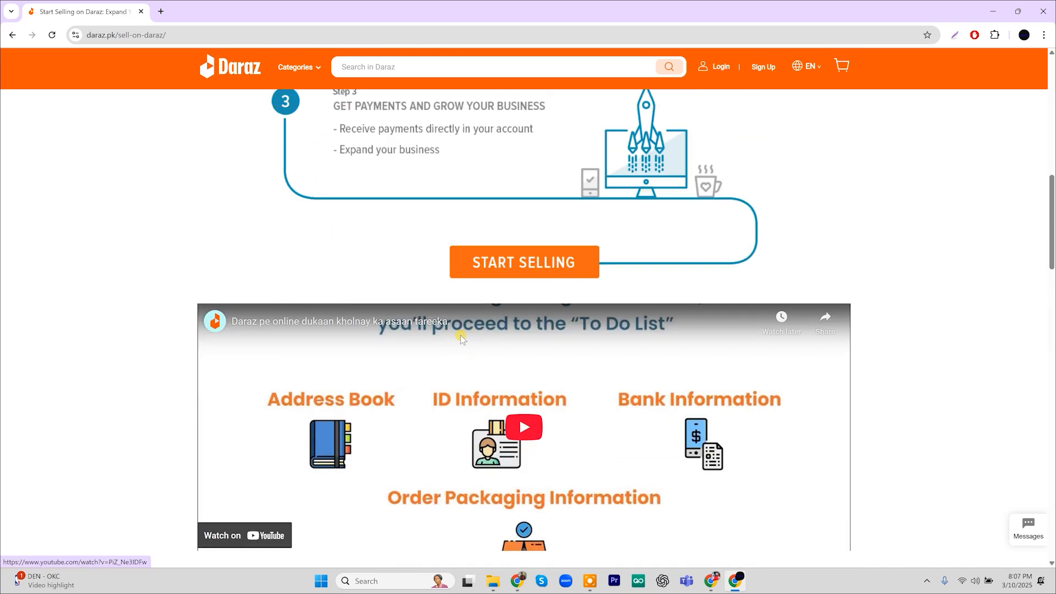
scroll(332, 358, up, 14)
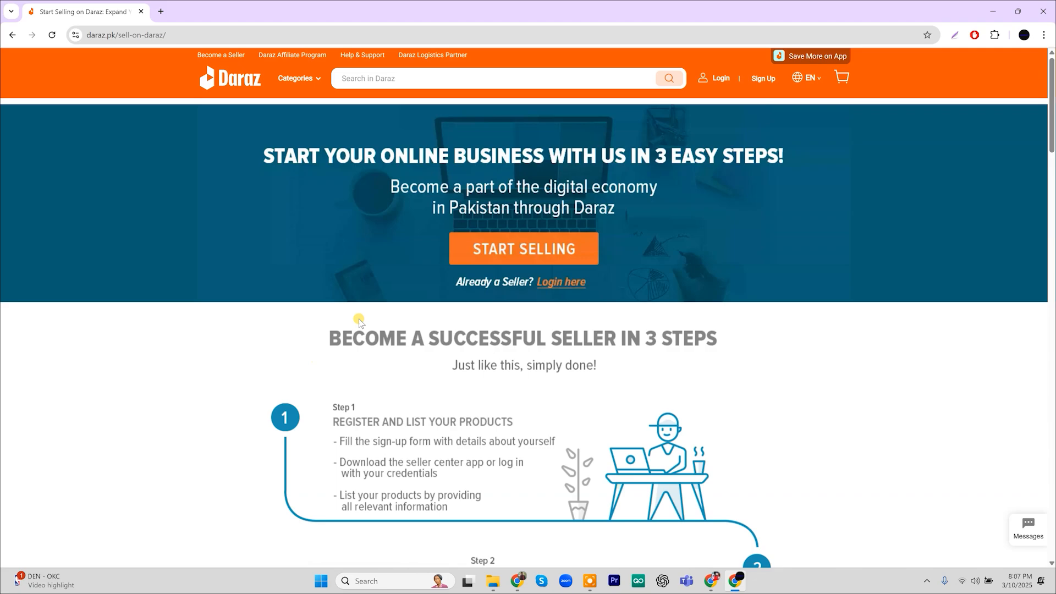
click(525, 252)
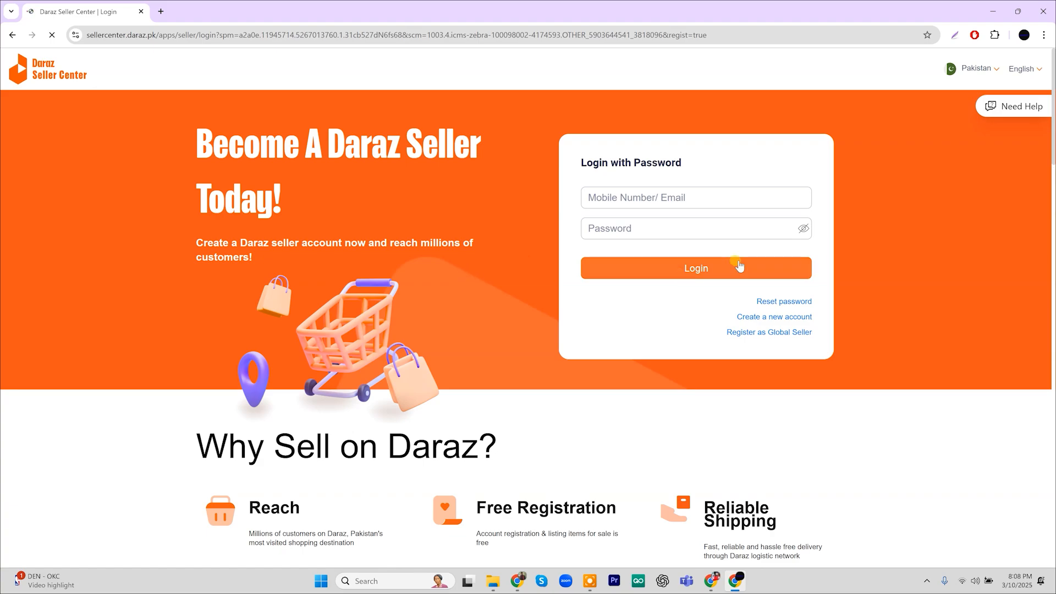
Check the login fields and the country list, keeping Pakistan, then open the new seller sign-up form
click(601, 198)
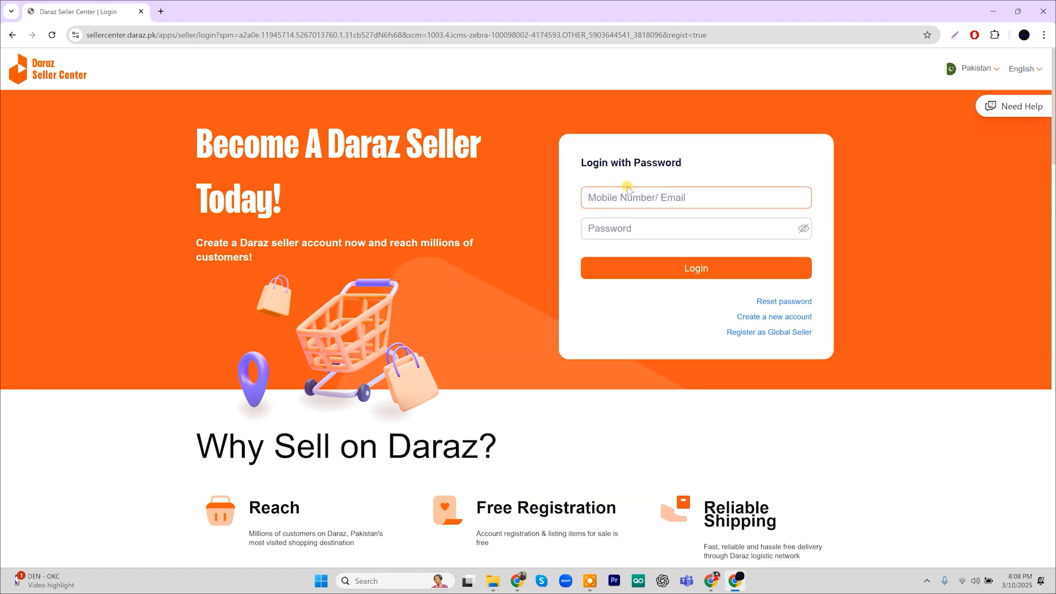
click(607, 227)
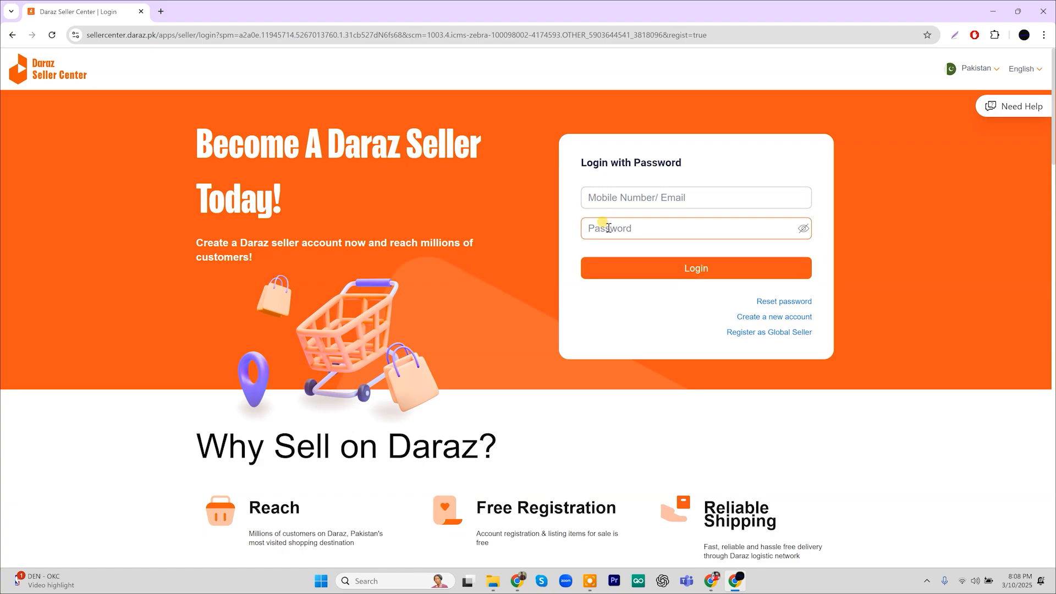
click(659, 205)
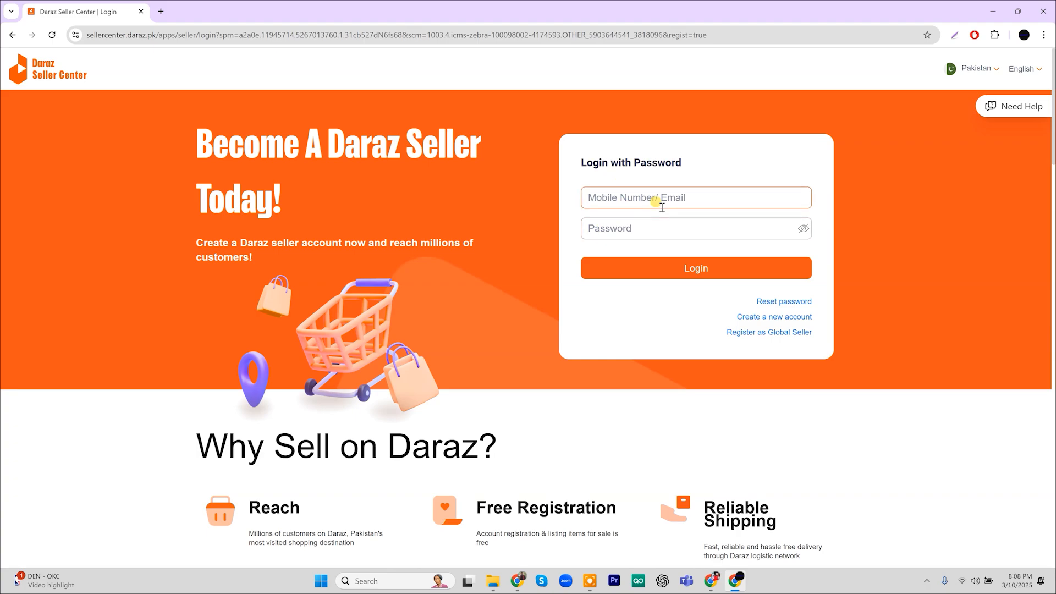
click(654, 325)
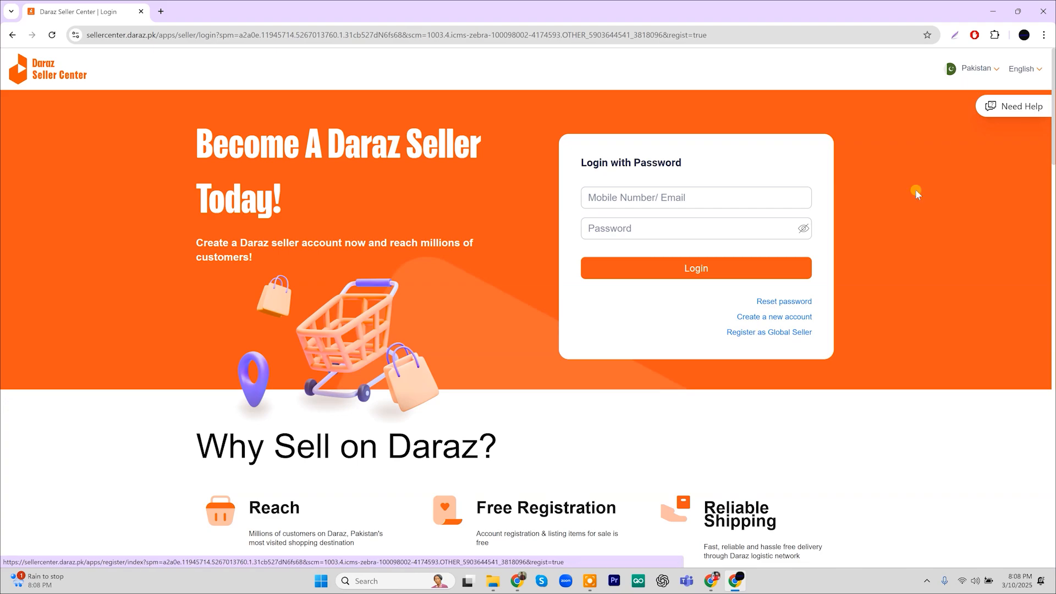
click(989, 68)
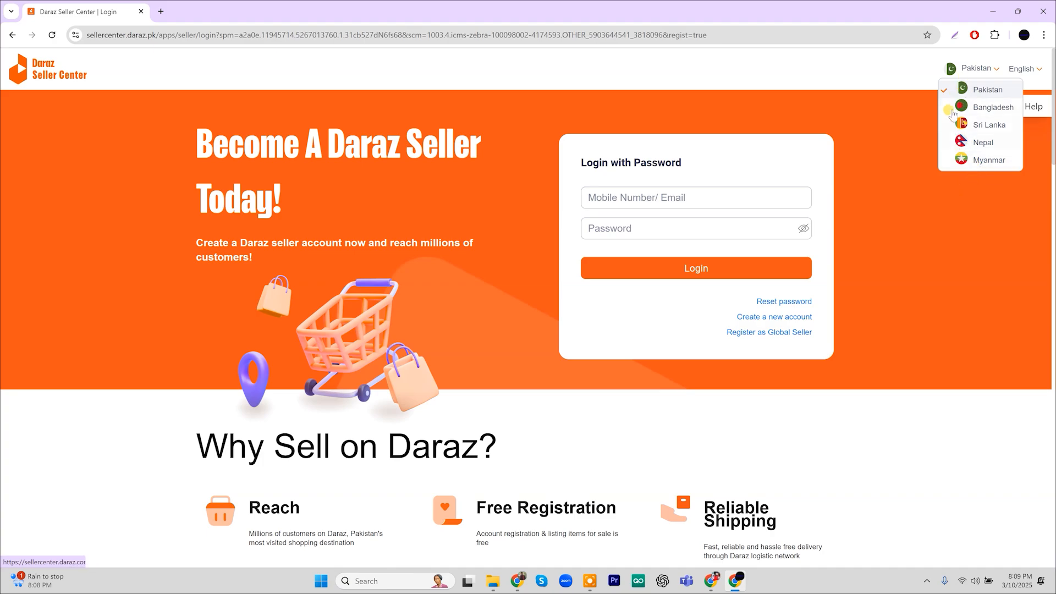
click(878, 308)
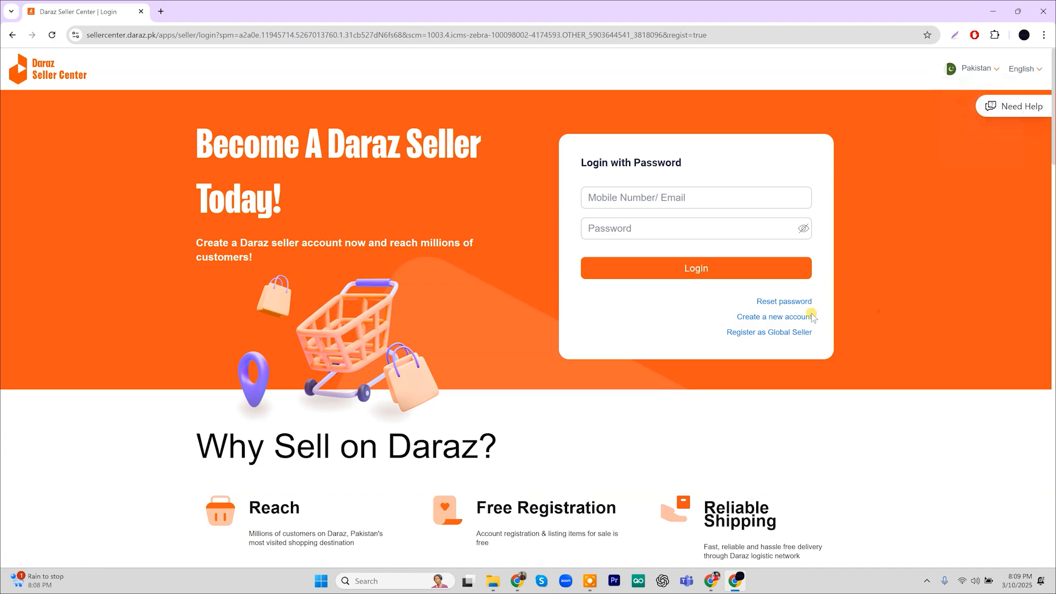
click(769, 319)
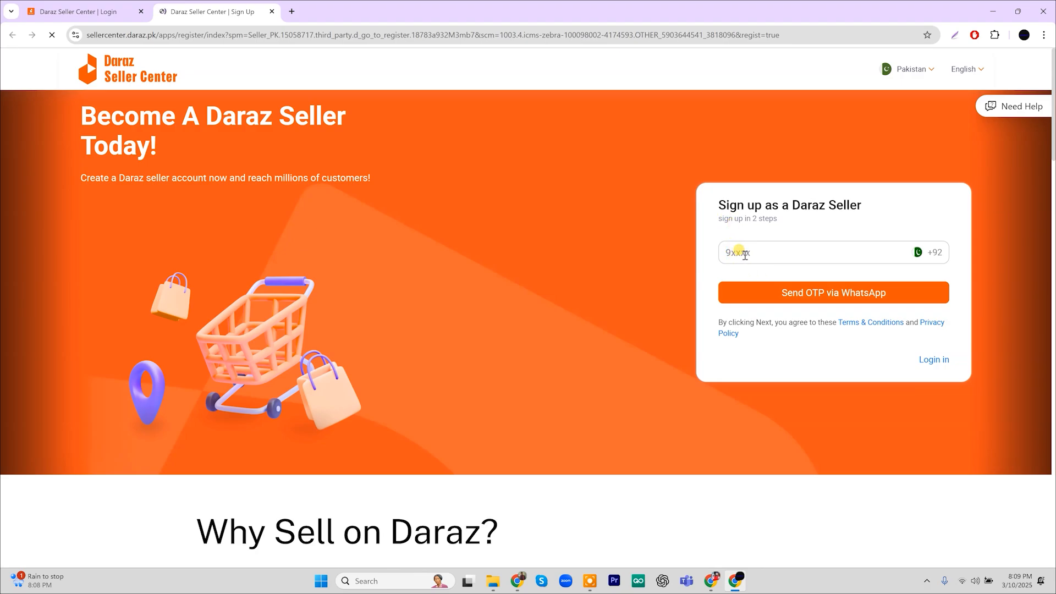
Use the suggested phone number, request the OTP via WhatsApp, and solve the slider captcha
click(792, 277)
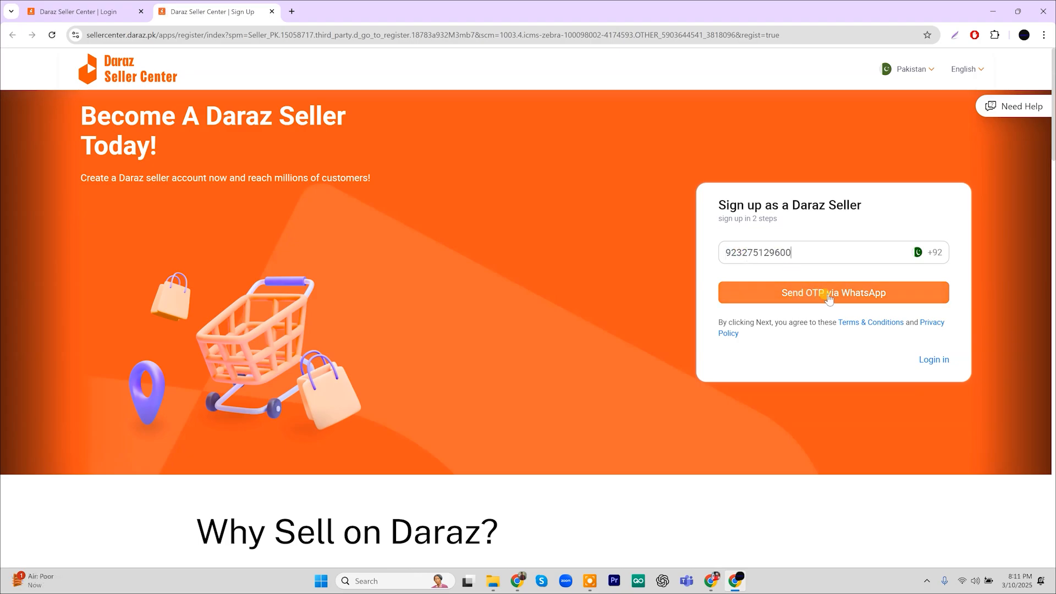
click(854, 299)
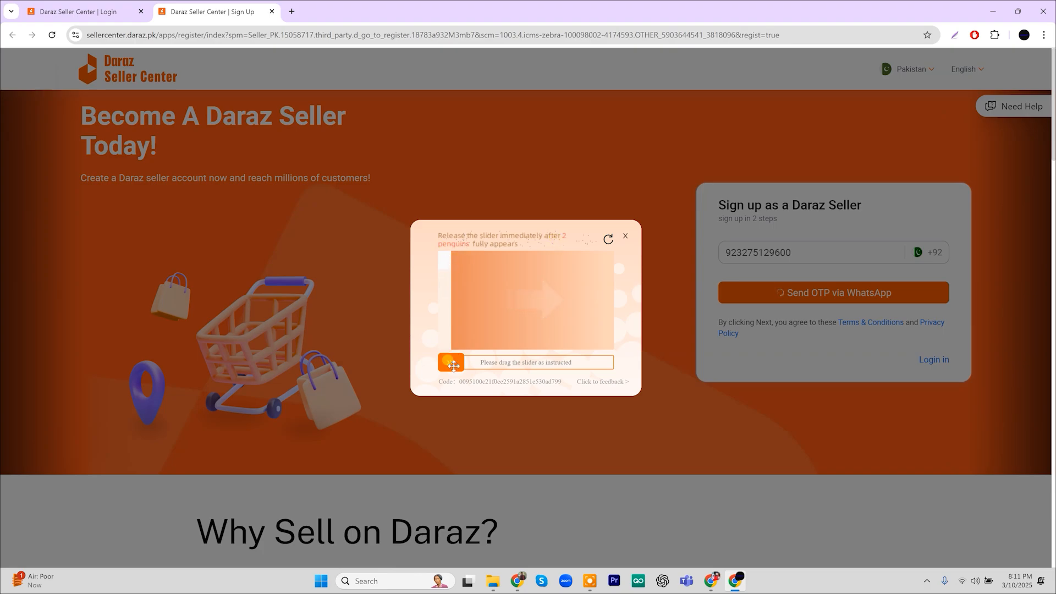
drag(451, 362, 506, 366)
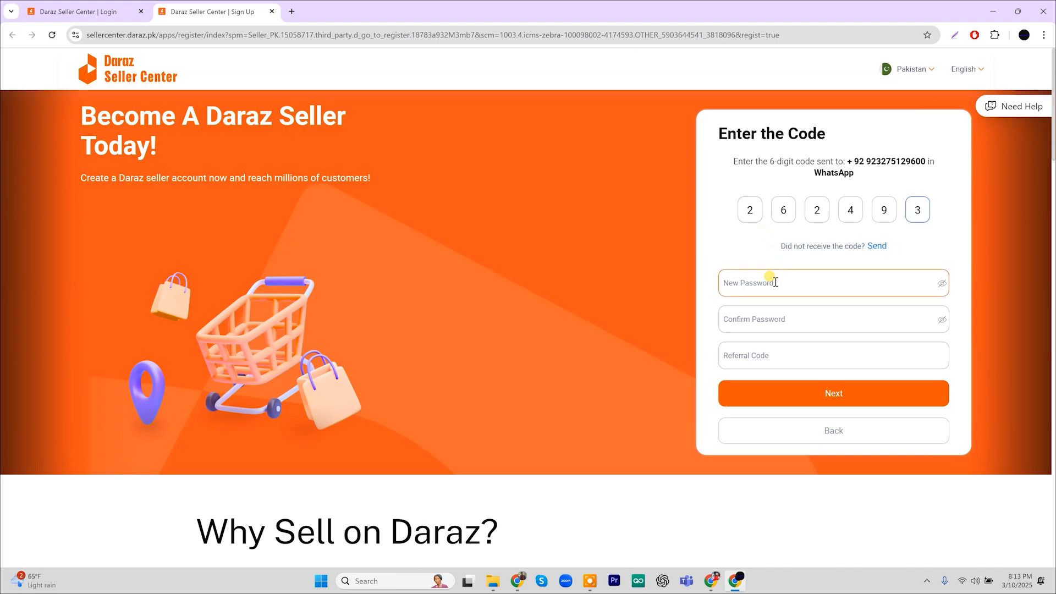
Enter and confirm a new account password, then continue to the store details step
click(776, 282)
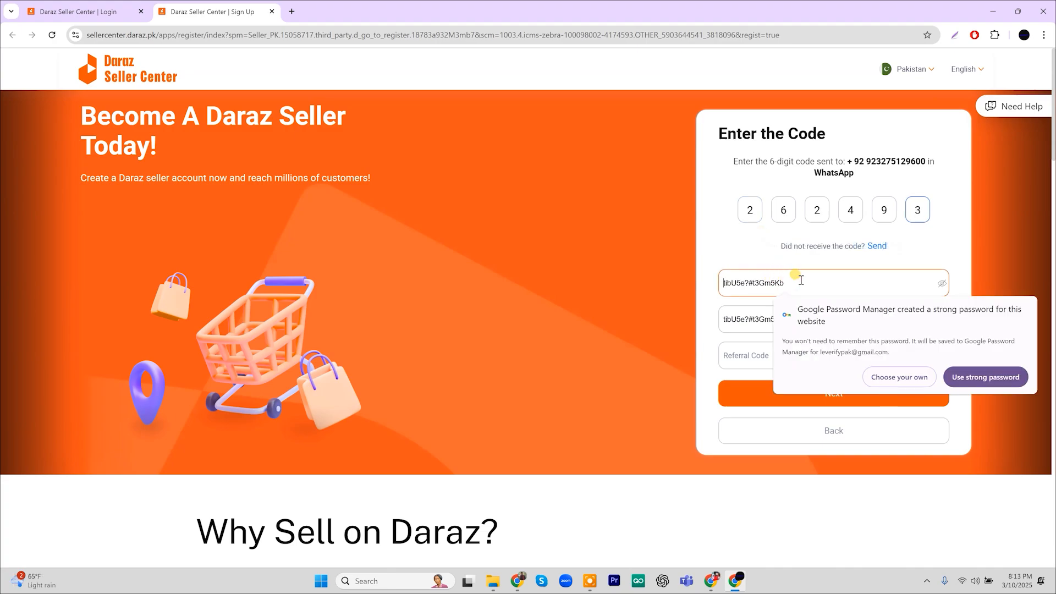
text(*******)
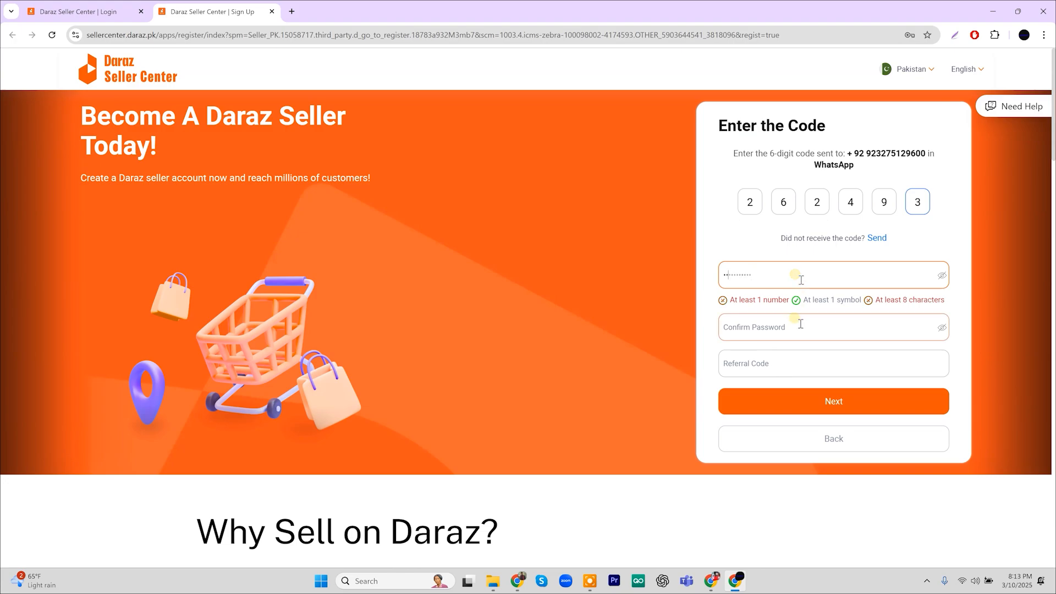
text(**)
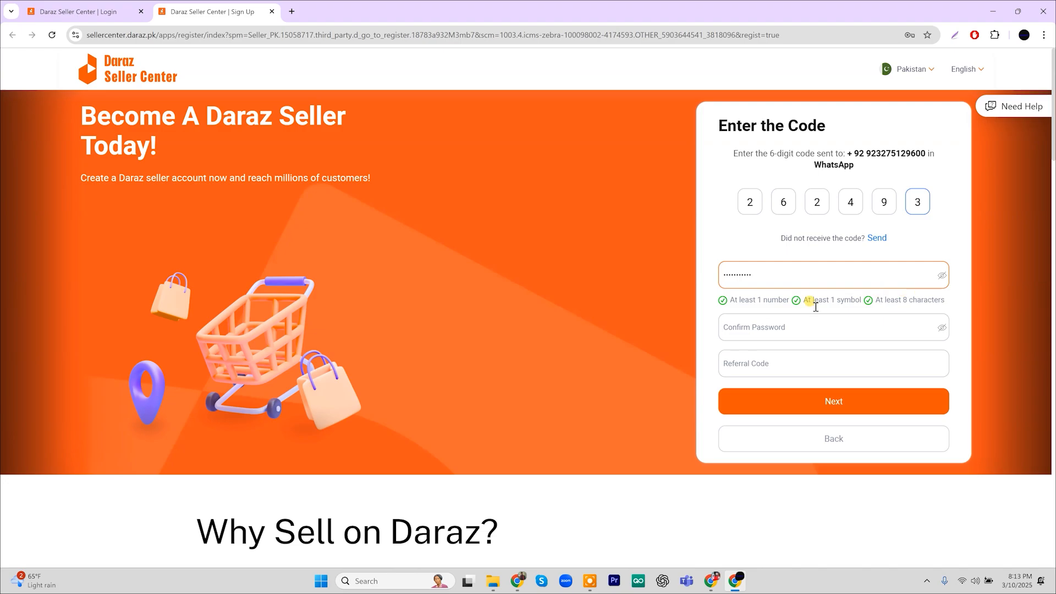
click(742, 327)
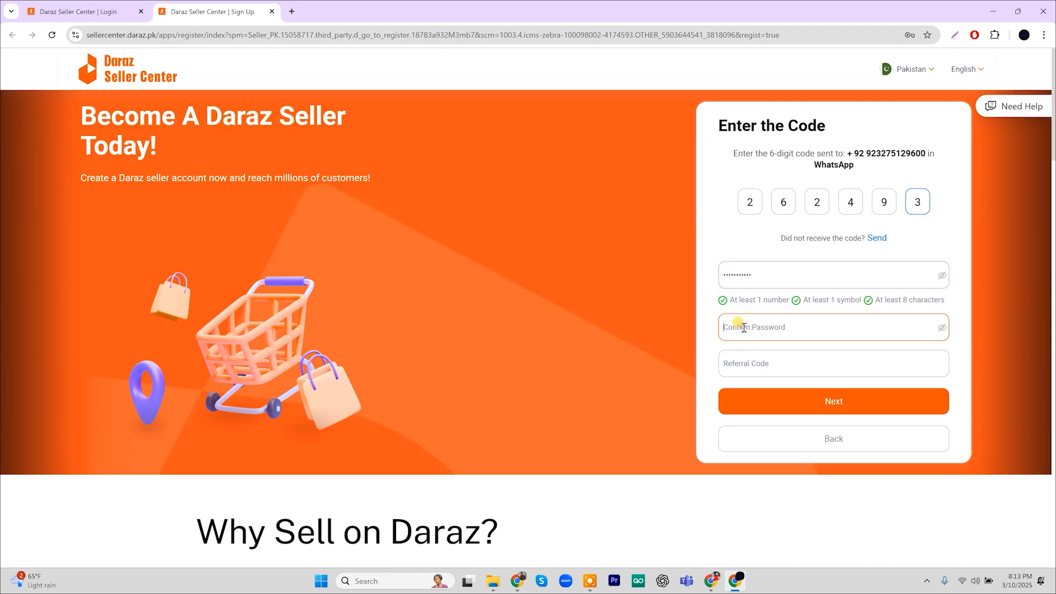
text(@)
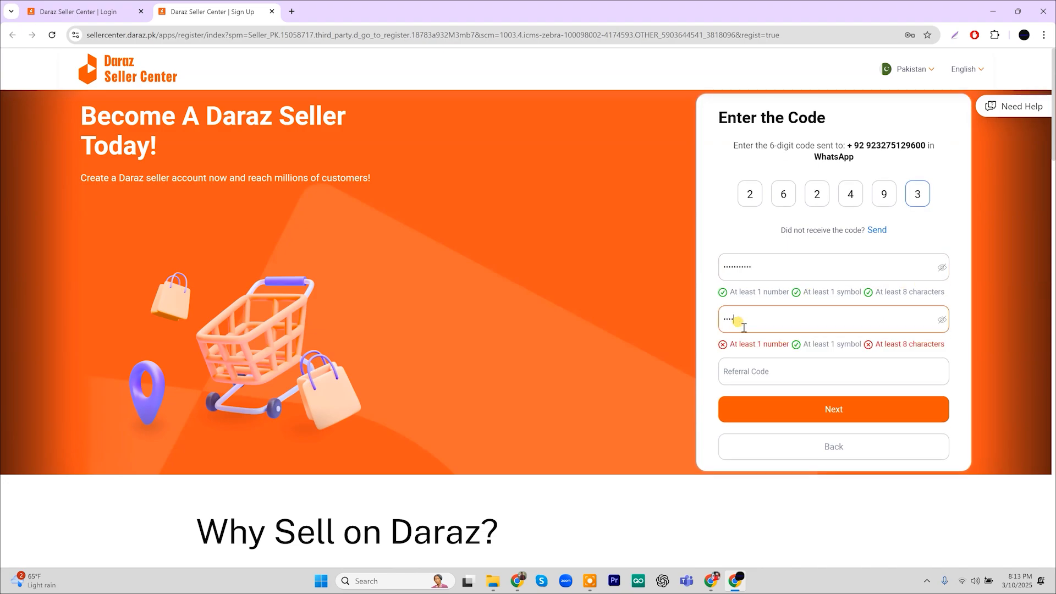
text(•••)
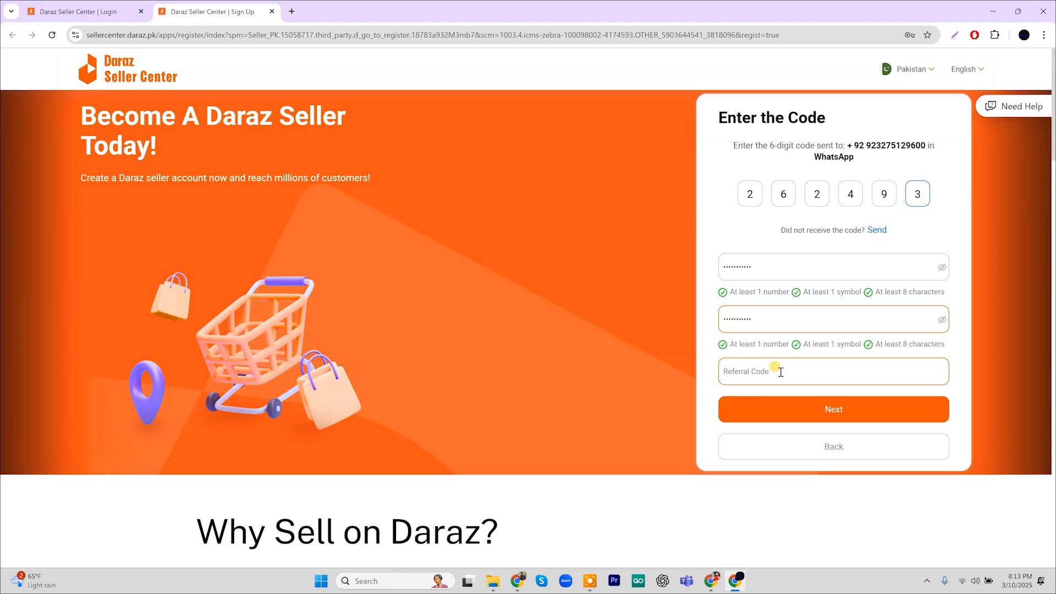
click(817, 411)
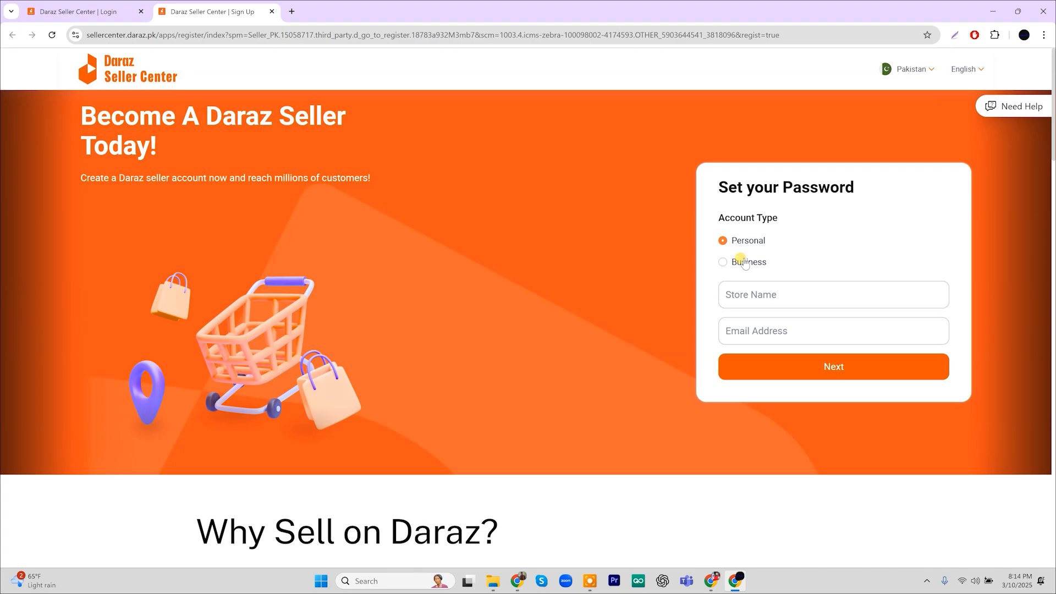
Enter store name 'Mr Software' and the e-mail address, then submit to reach the dashboard
click(756, 295)
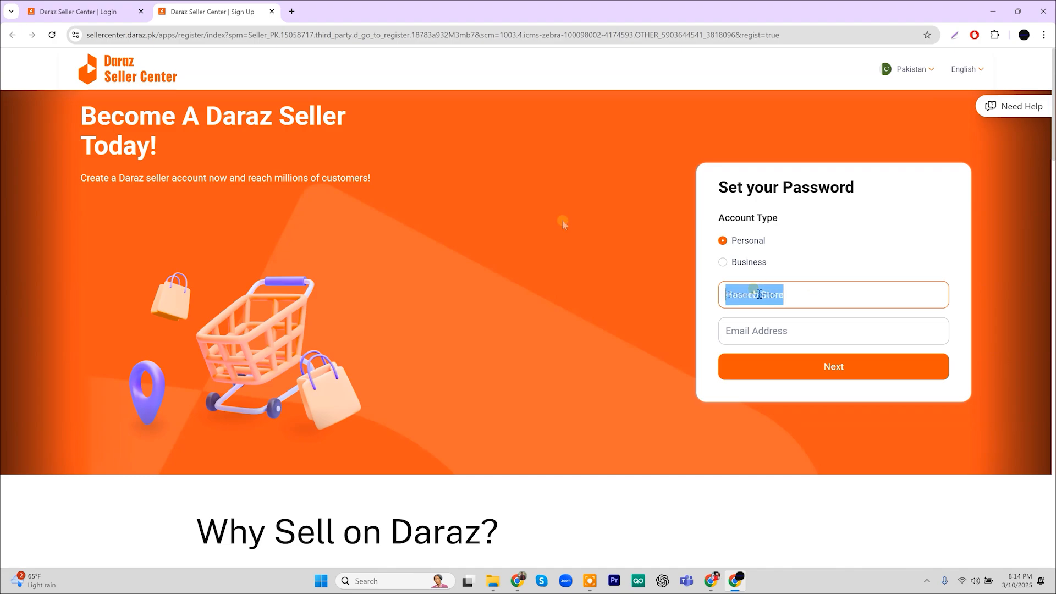
text(Mr)
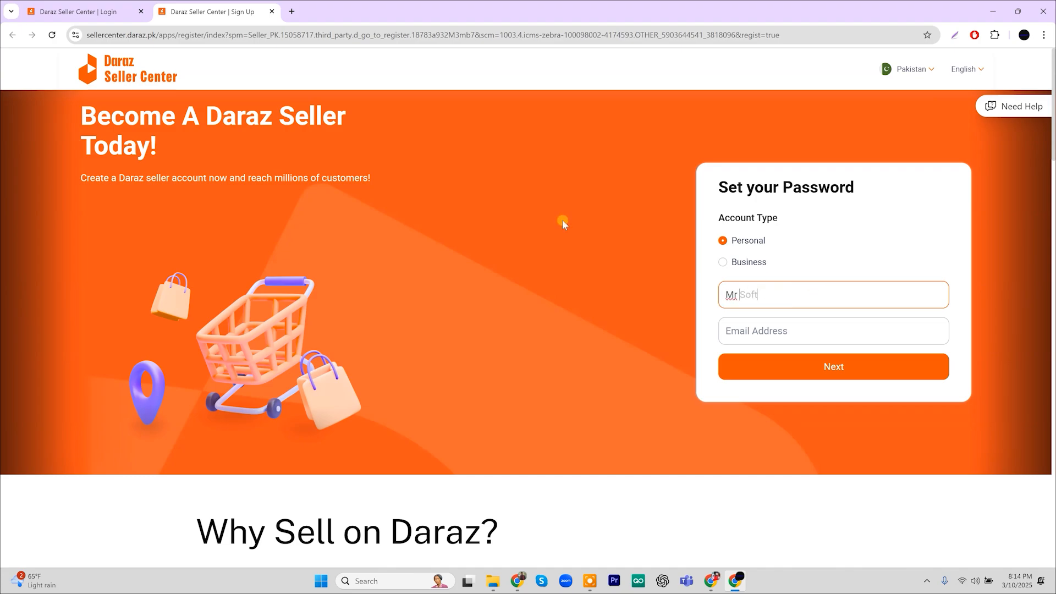
text( Software)
click(762, 330)
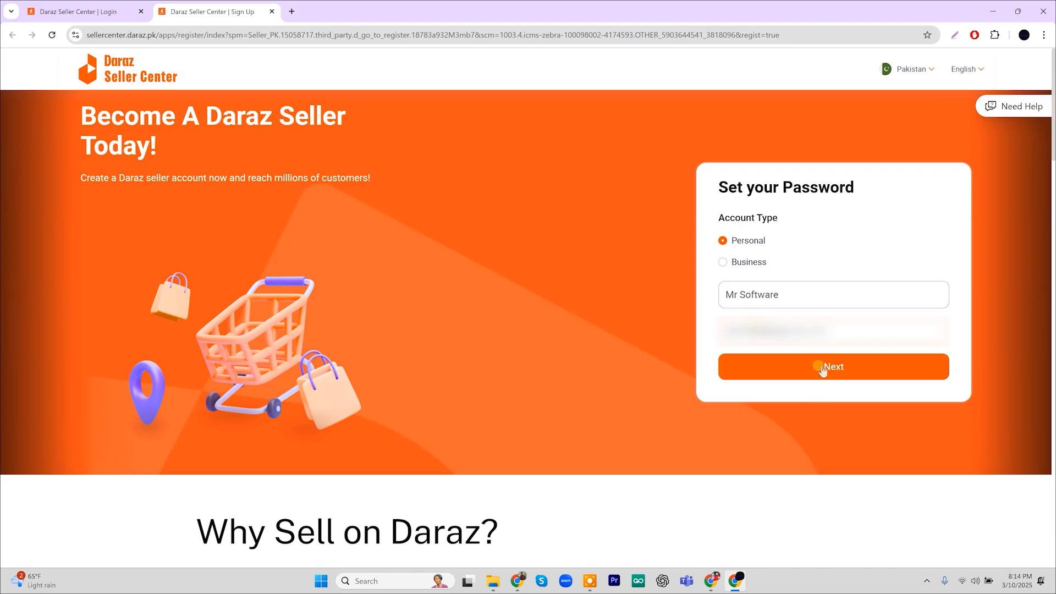
click(823, 368)
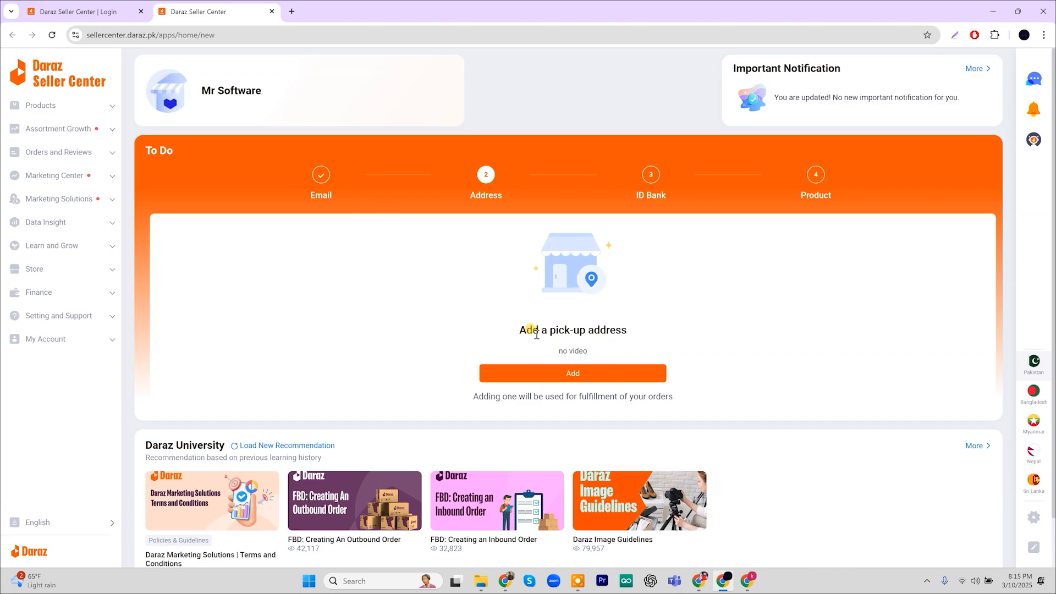
click(586, 375)
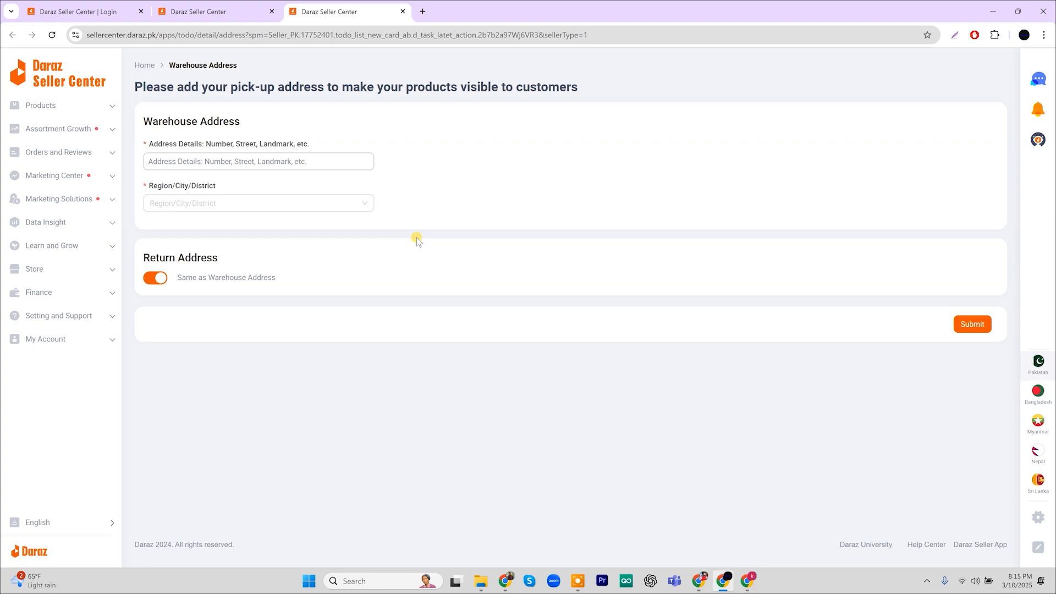
click(248, 166)
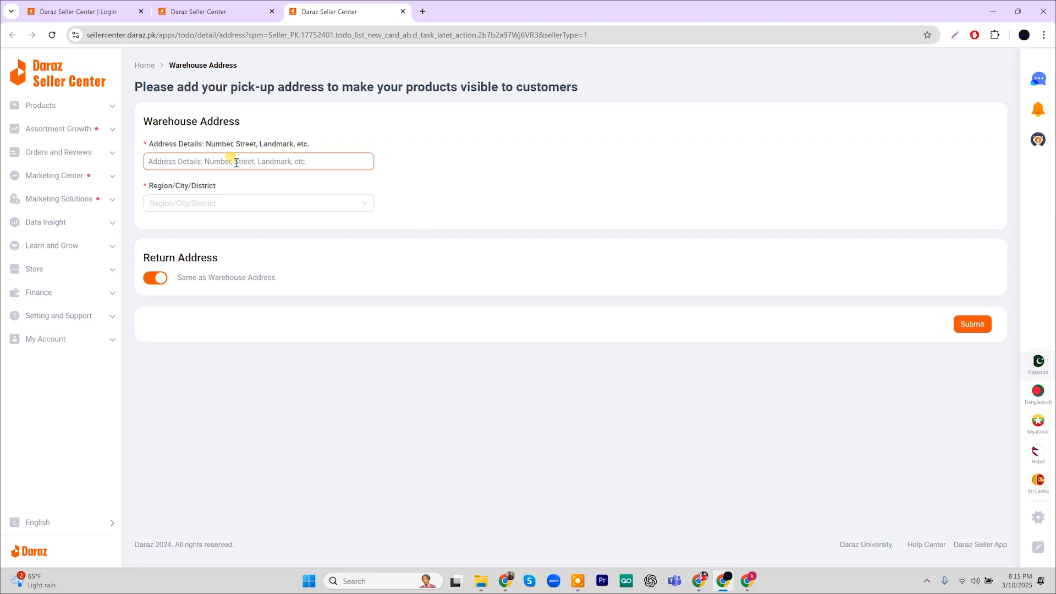
click(248, 204)
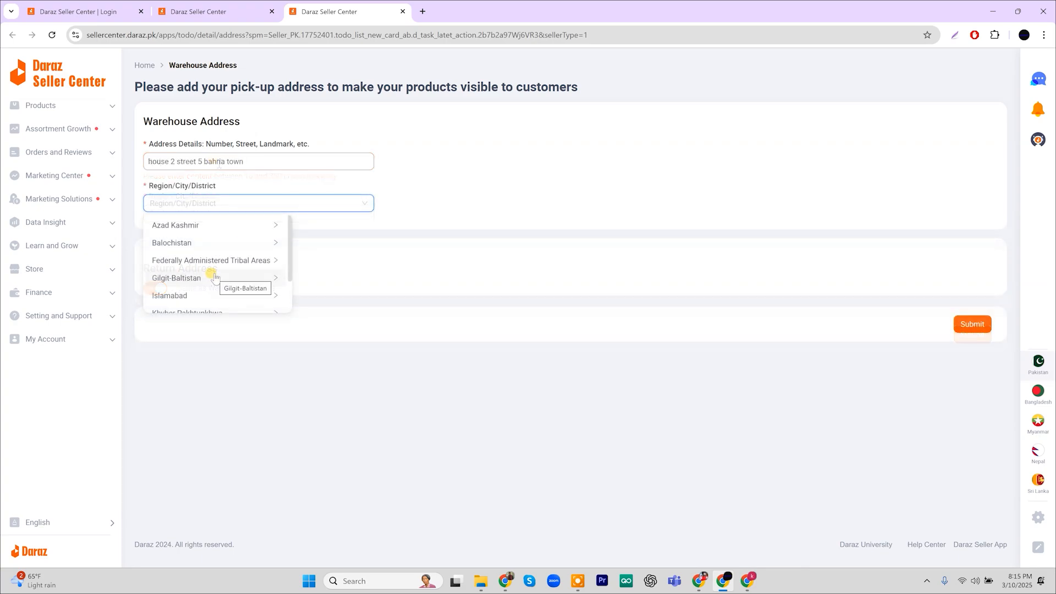
scroll(215, 277, down, 2)
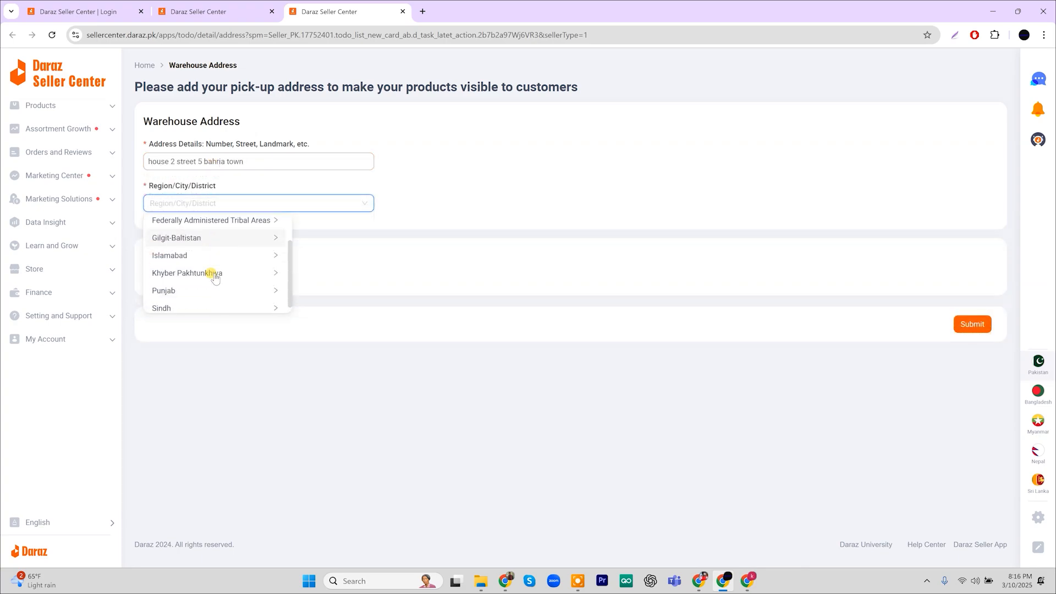
click(262, 286)
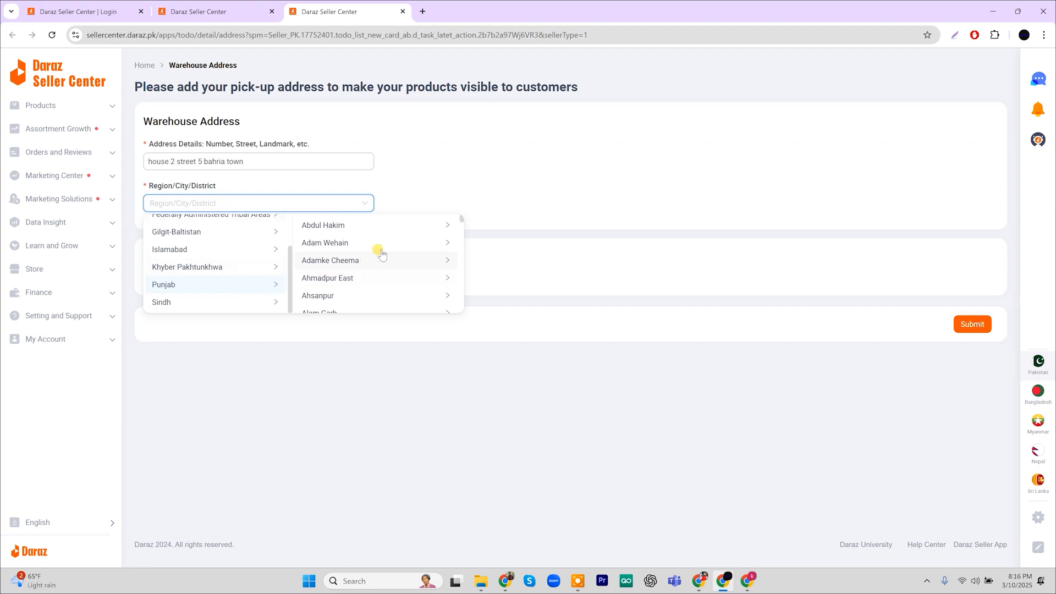
Pick Rawalpindi - Bahria Town as the city and Phase 4 as the district
scroll(382, 255, down, 5)
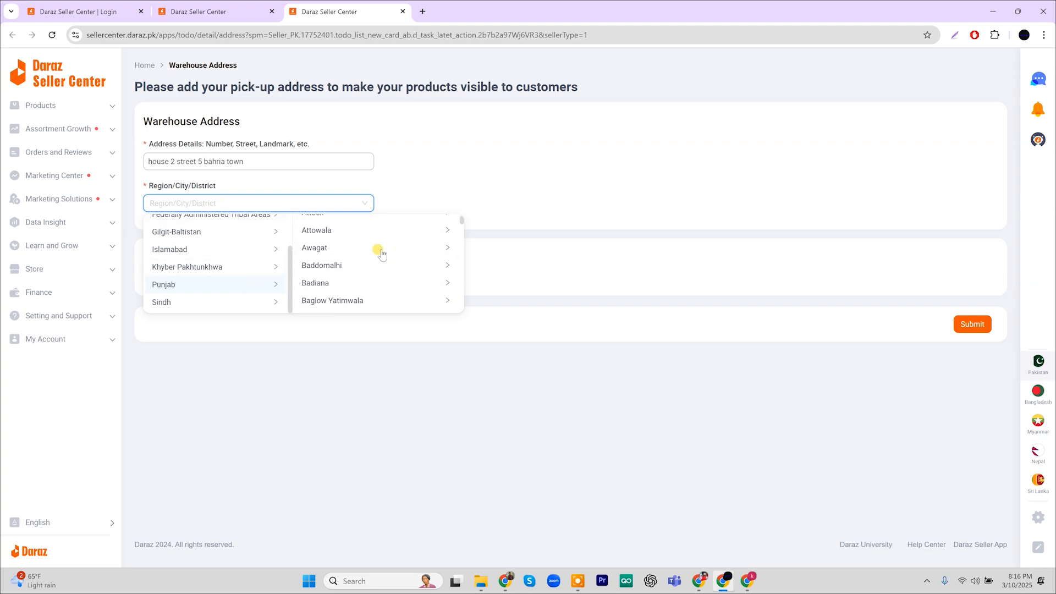
scroll(382, 255, down, 5)
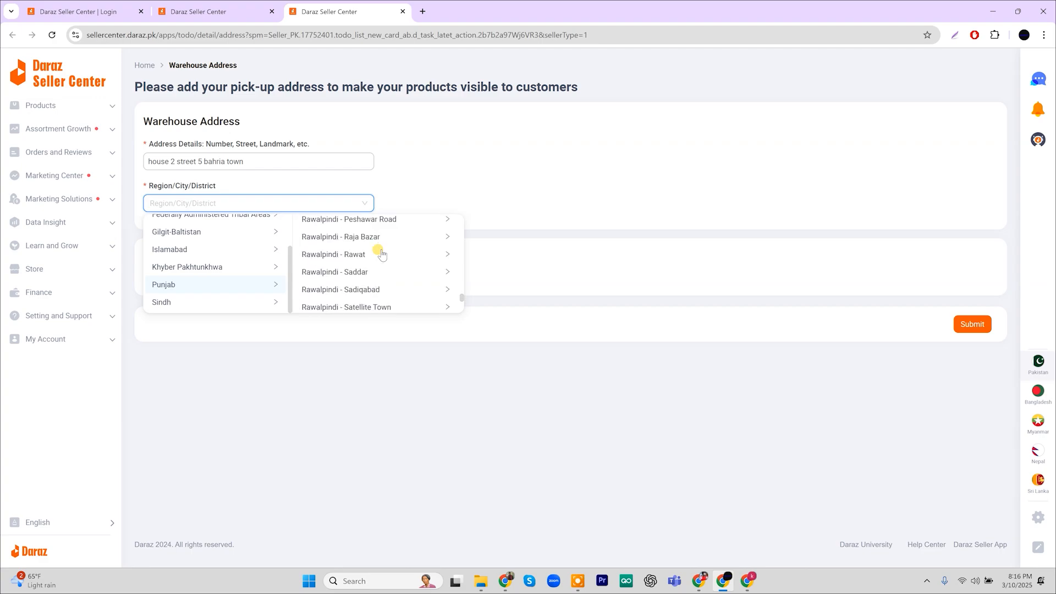
scroll(382, 255, up, 2)
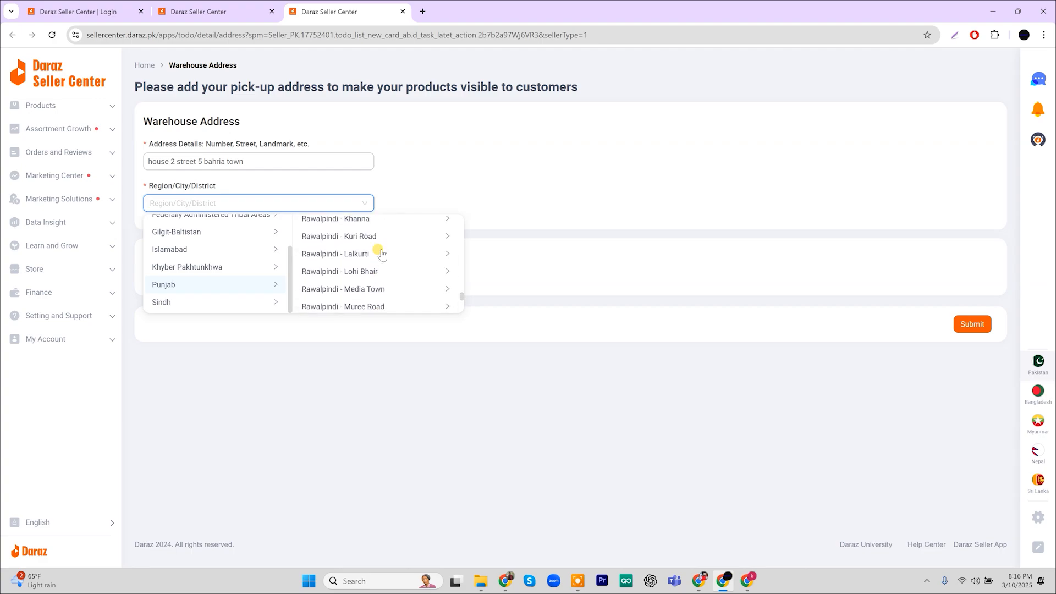
scroll(382, 255, up, 5)
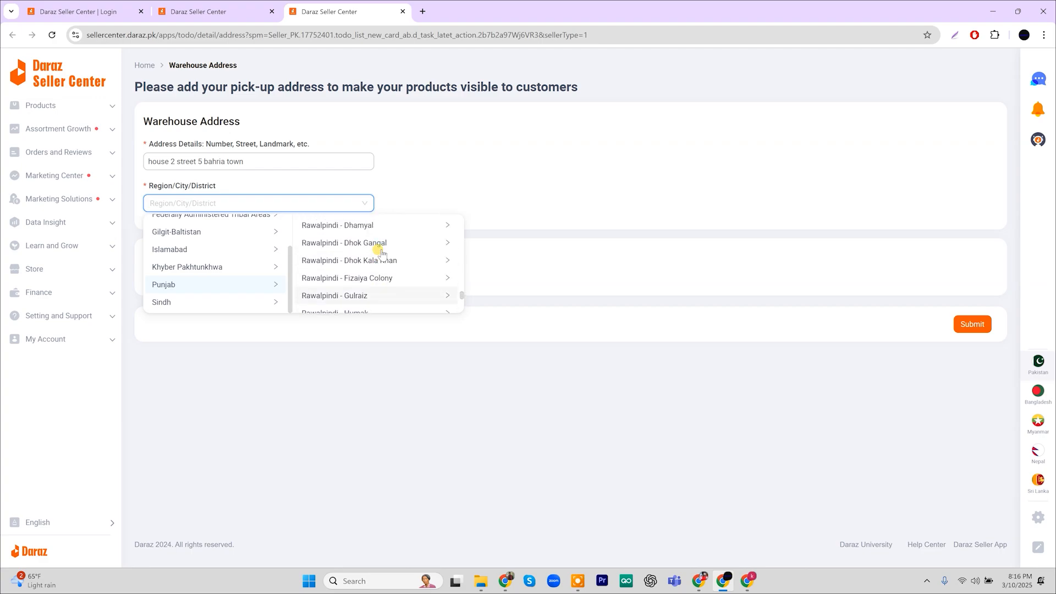
scroll(383, 255, up, 4)
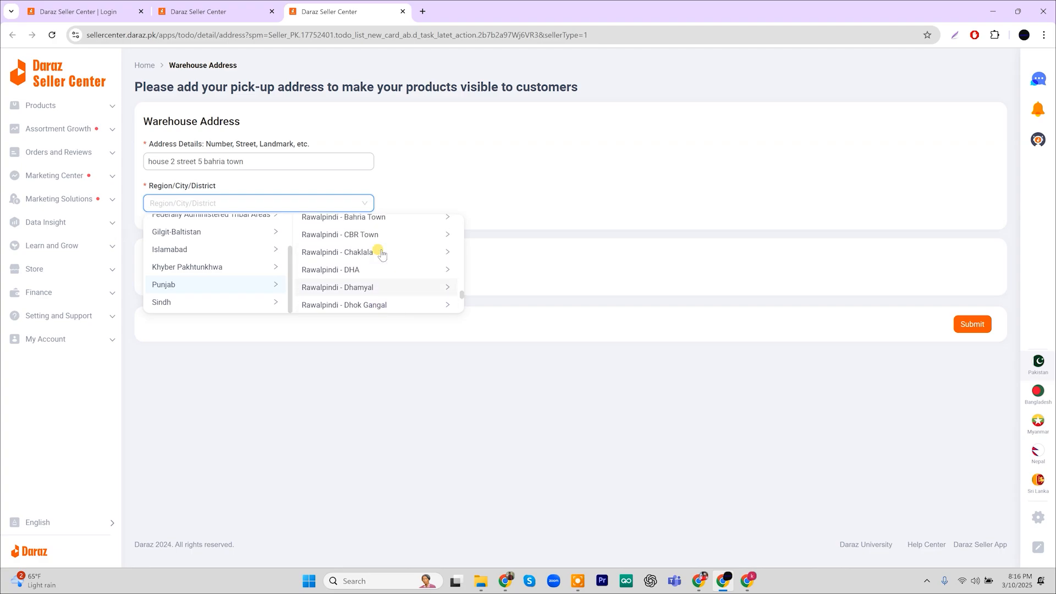
scroll(382, 255, up, 2)
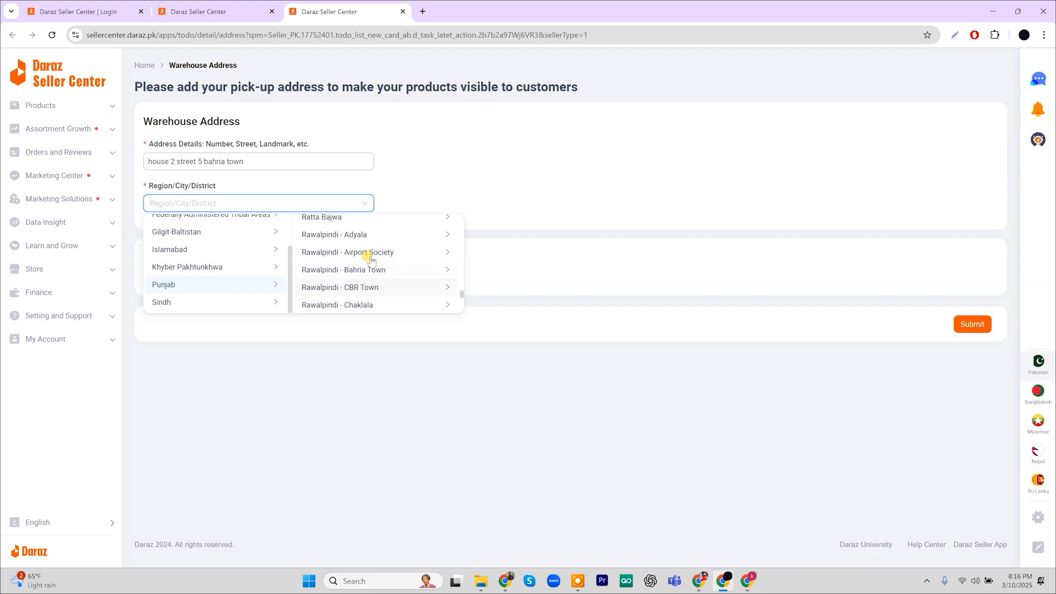
click(403, 270)
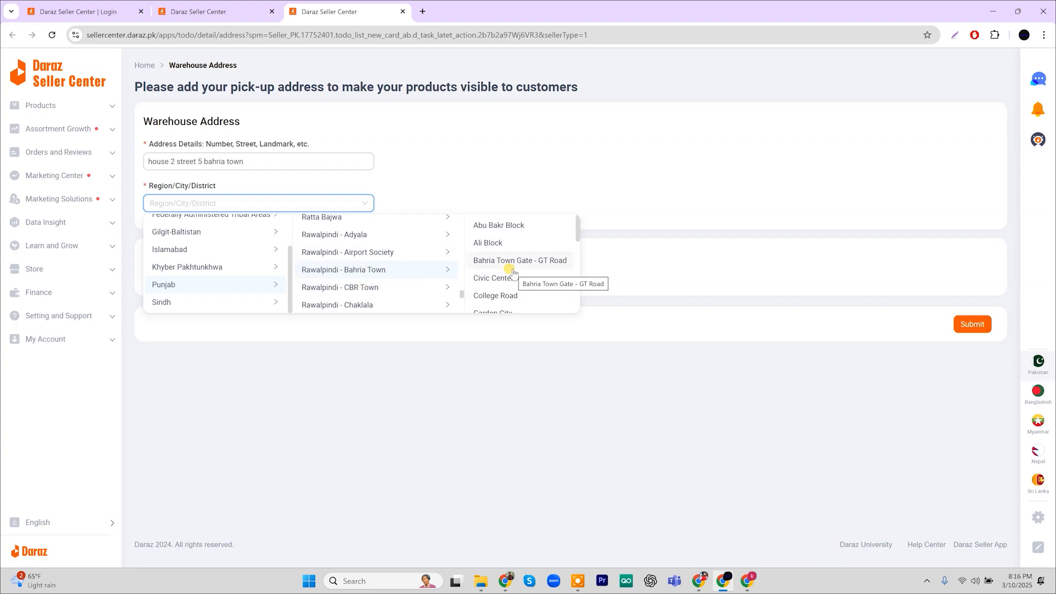
scroll(511, 272, down, 1)
scroll(512, 273, up, 1)
scroll(512, 272, down, 3)
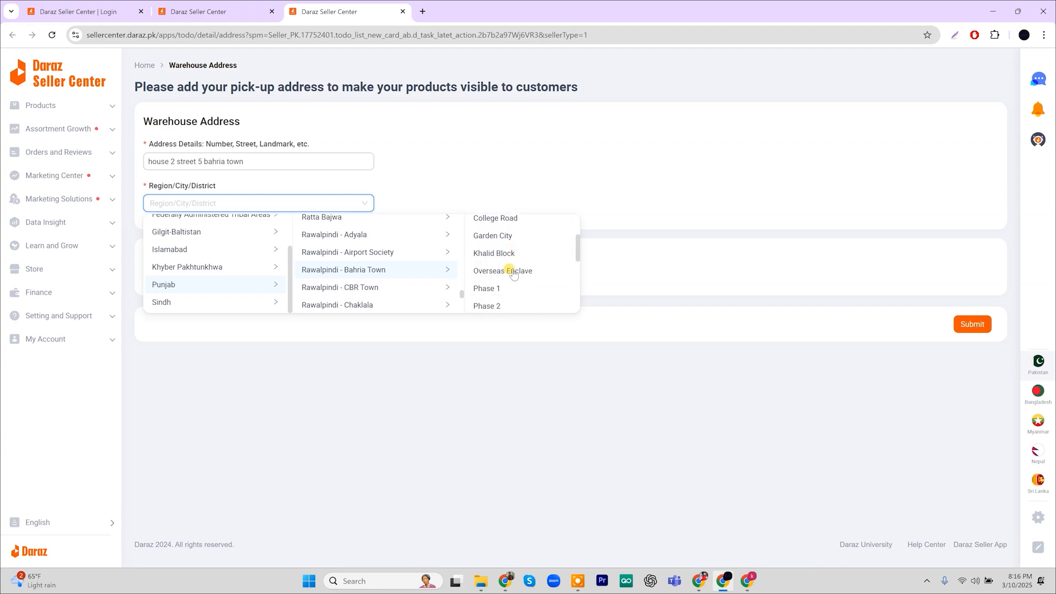
click(492, 274)
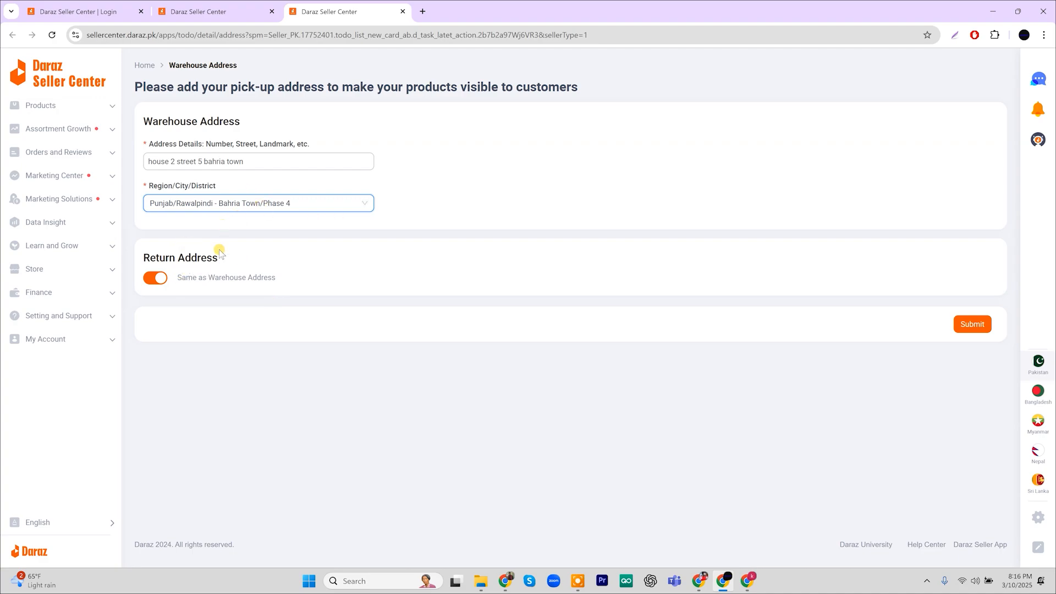
Keep the return address the same as the warehouse and submit the pick-up address
click(157, 279)
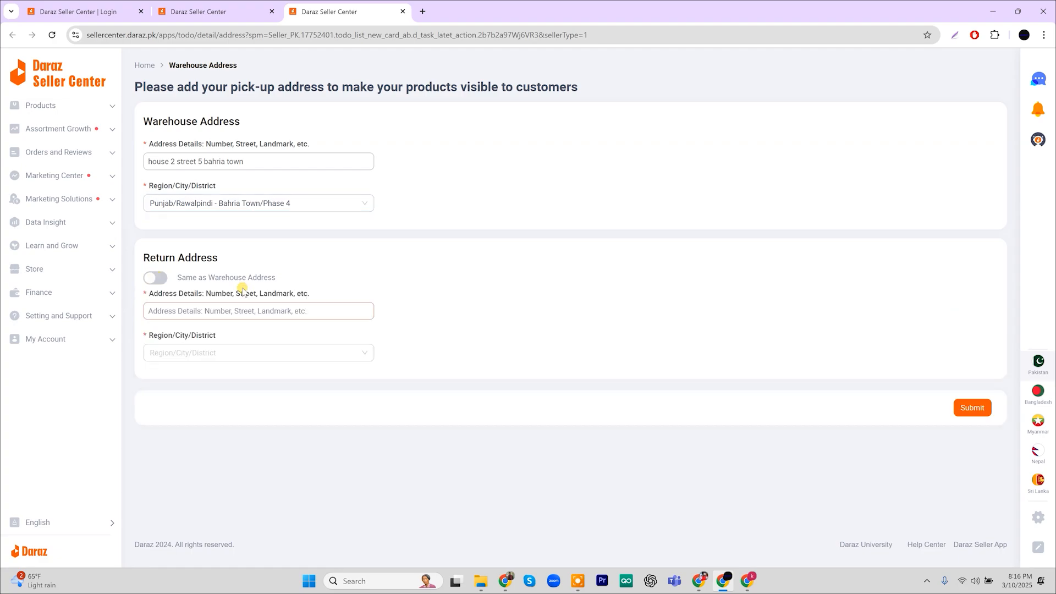
click(159, 278)
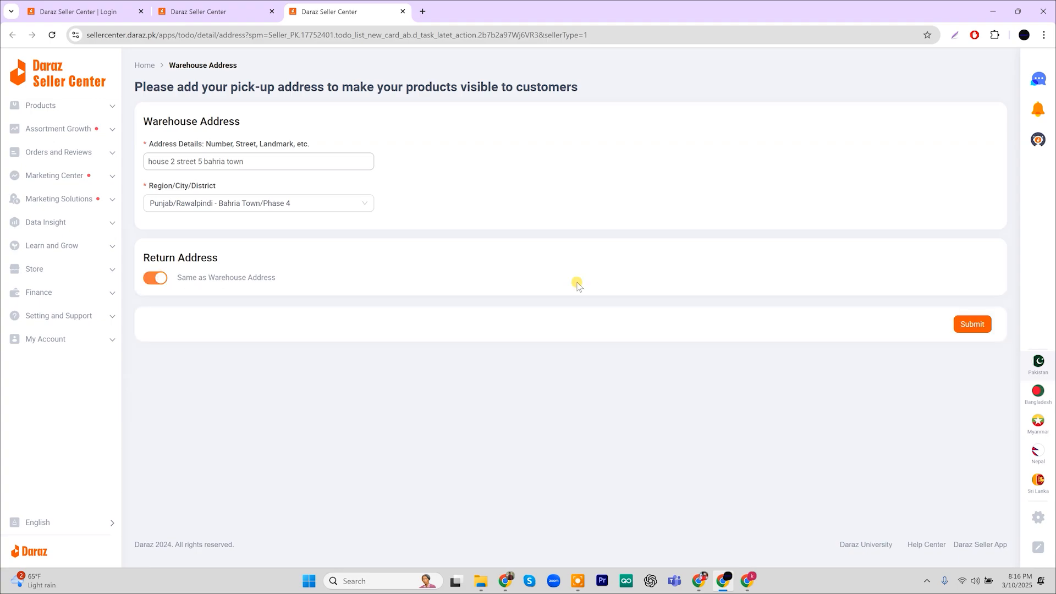
click(976, 324)
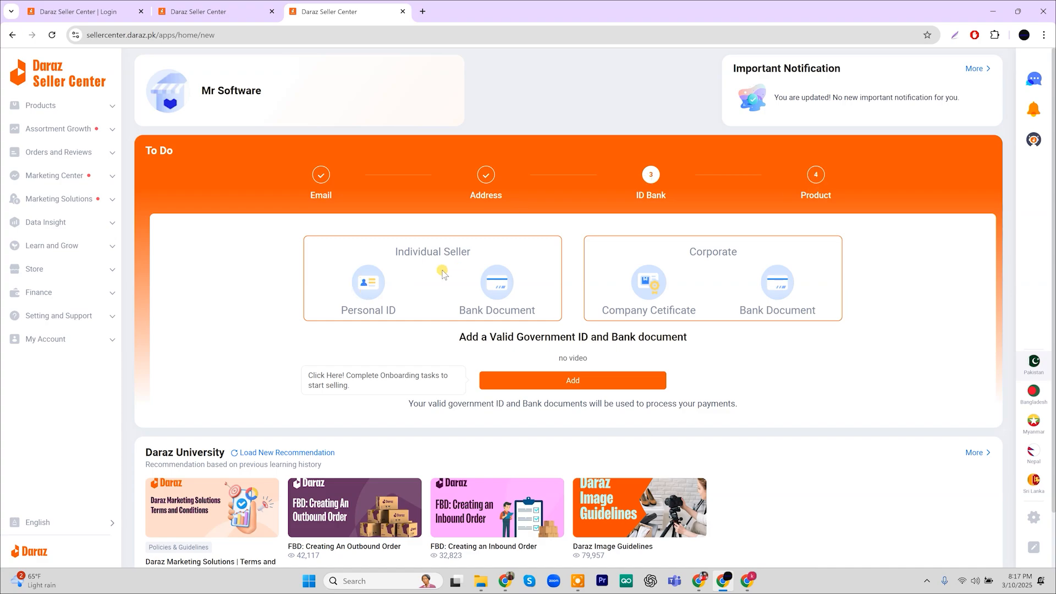
Choose the Individual Seller card in the To Do section to start the ID Bank step
click(479, 258)
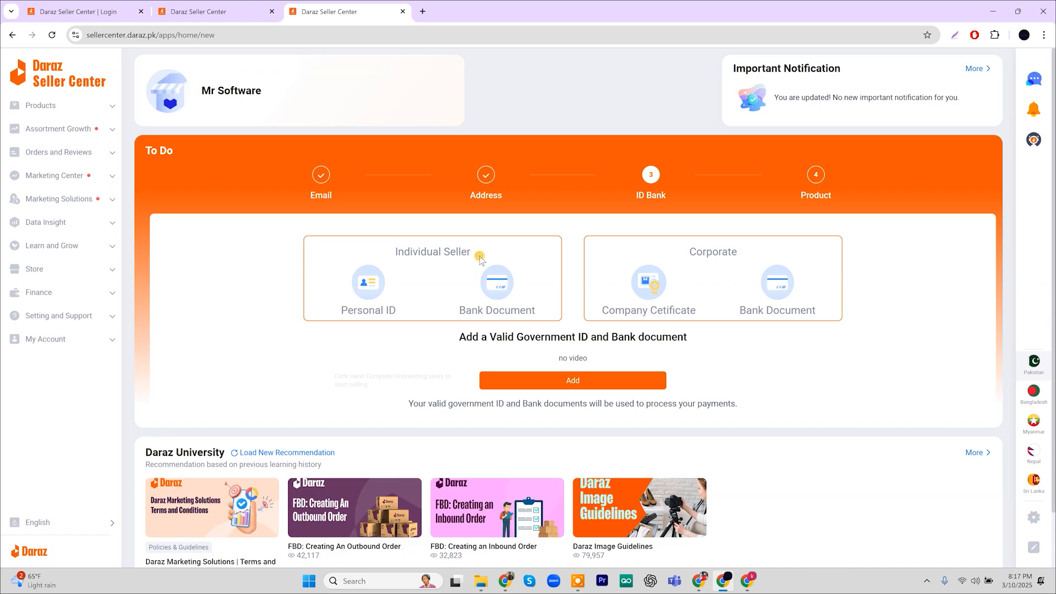
click(554, 383)
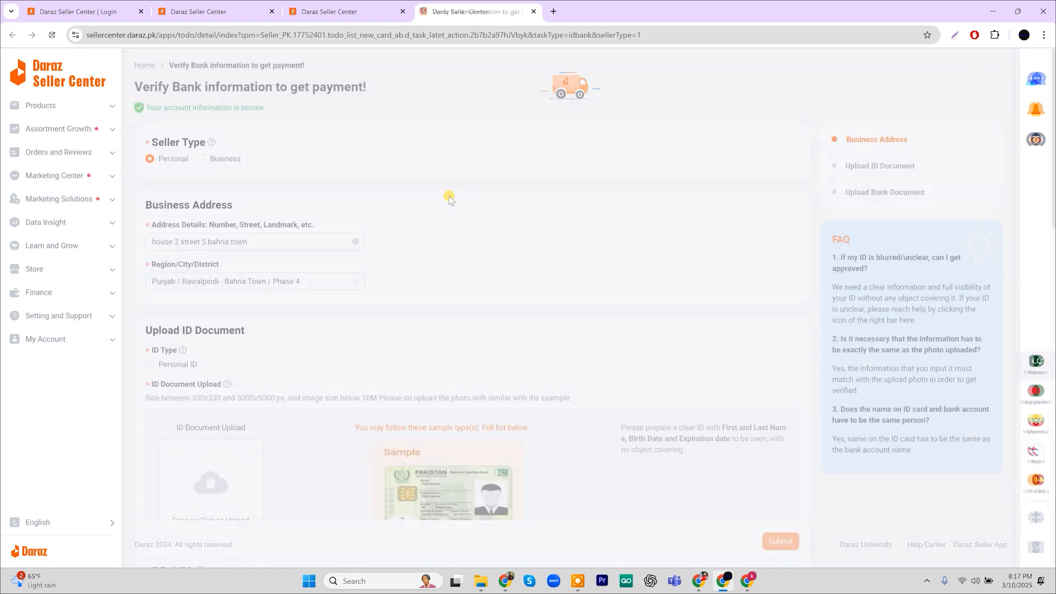
scroll(450, 200, down, 4)
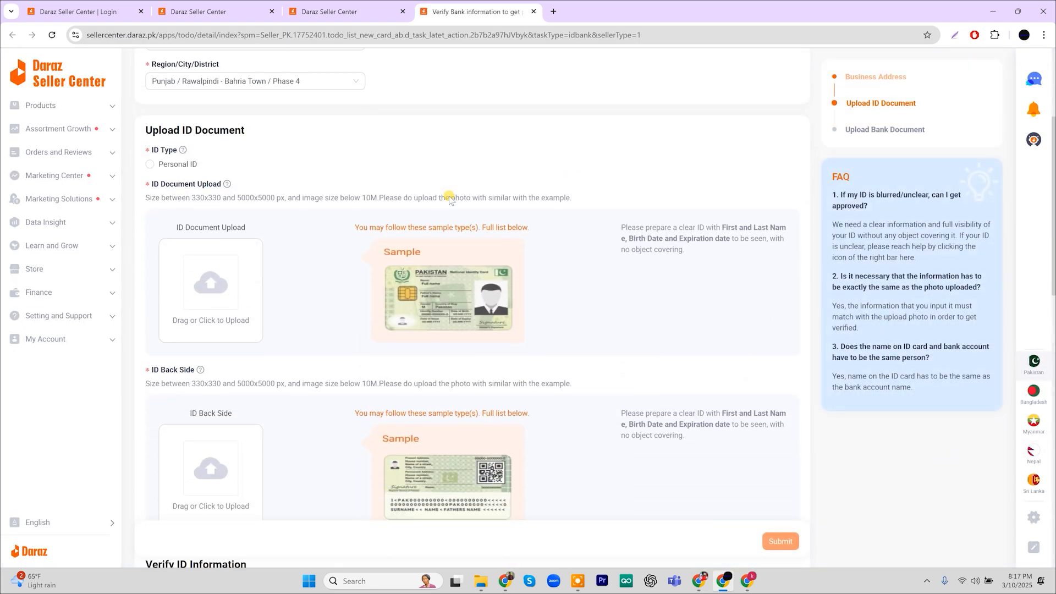
scroll(450, 200, down, 1)
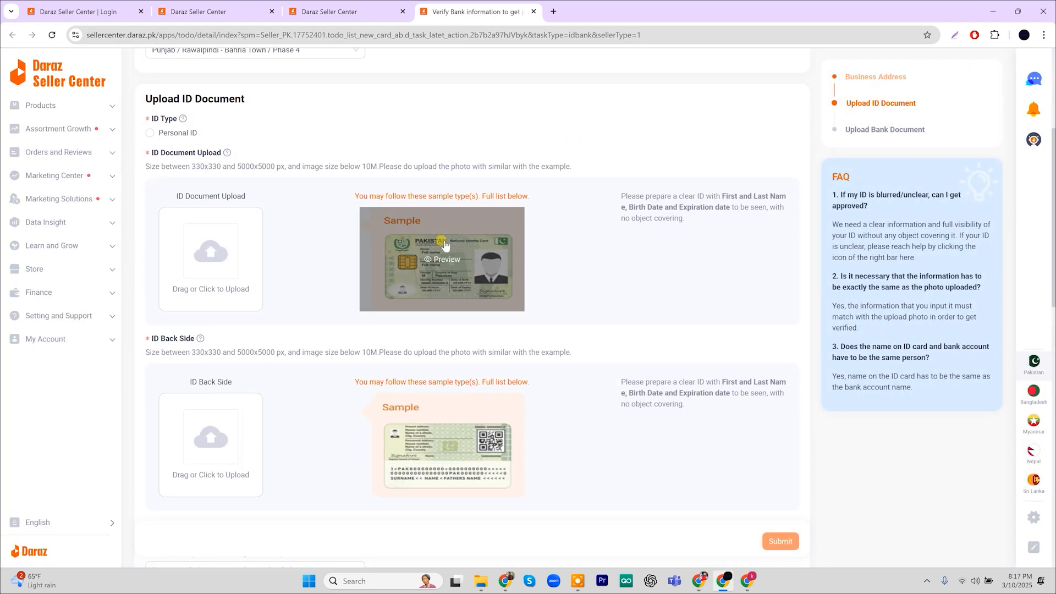
mouse_move(443, 272)
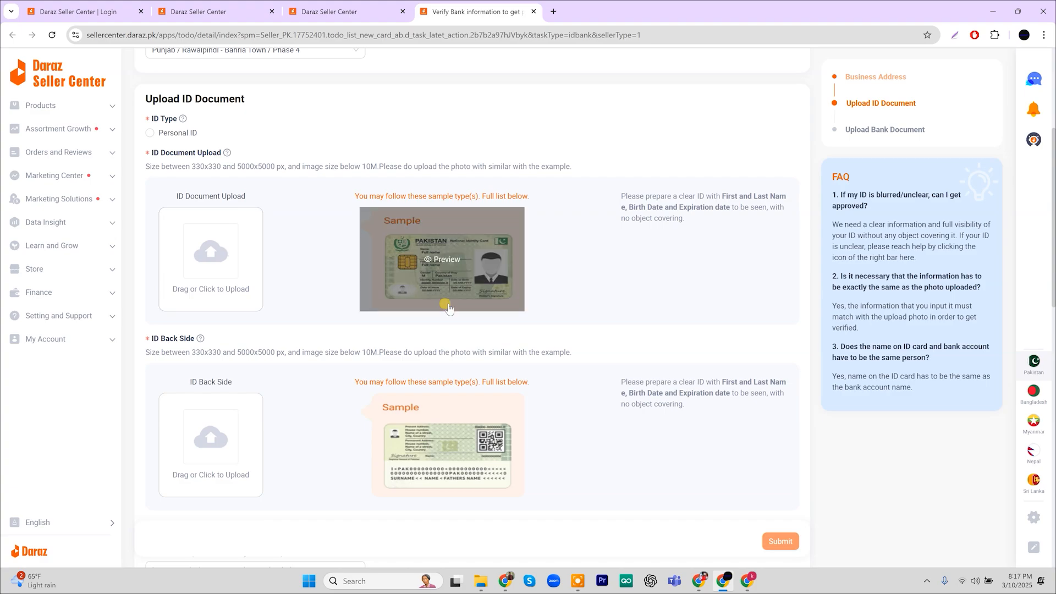
scroll(443, 264, down, 1)
mouse_move(440, 372)
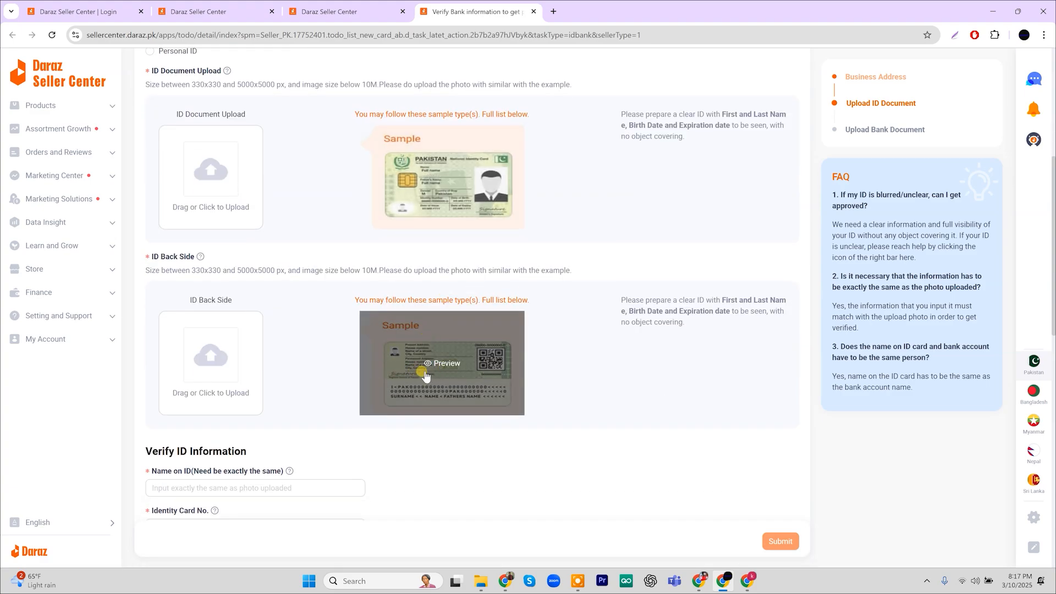
scroll(441, 372, down, 2)
scroll(441, 369, down, 1)
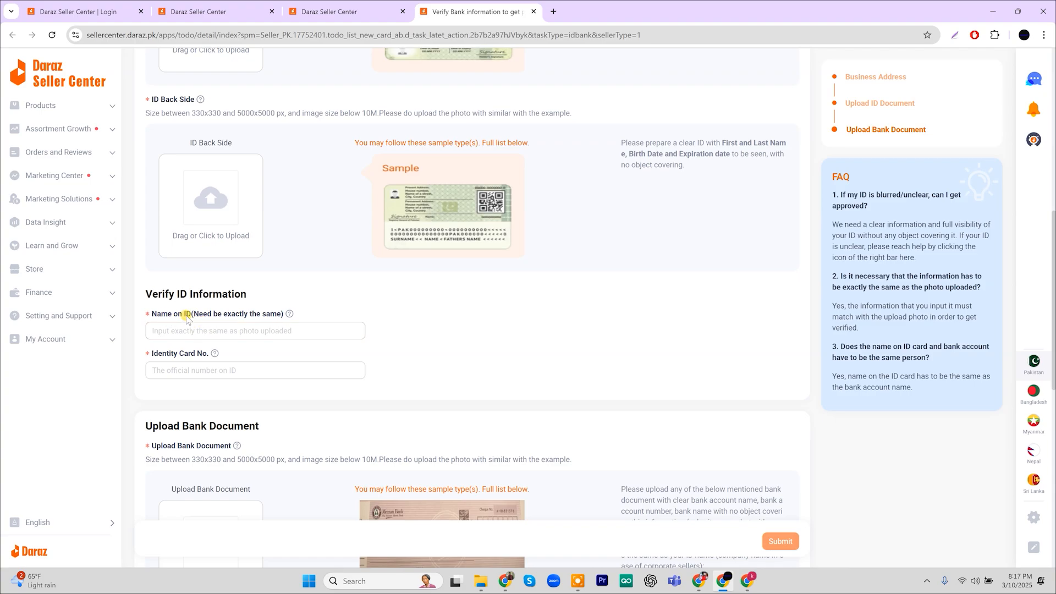
click(213, 336)
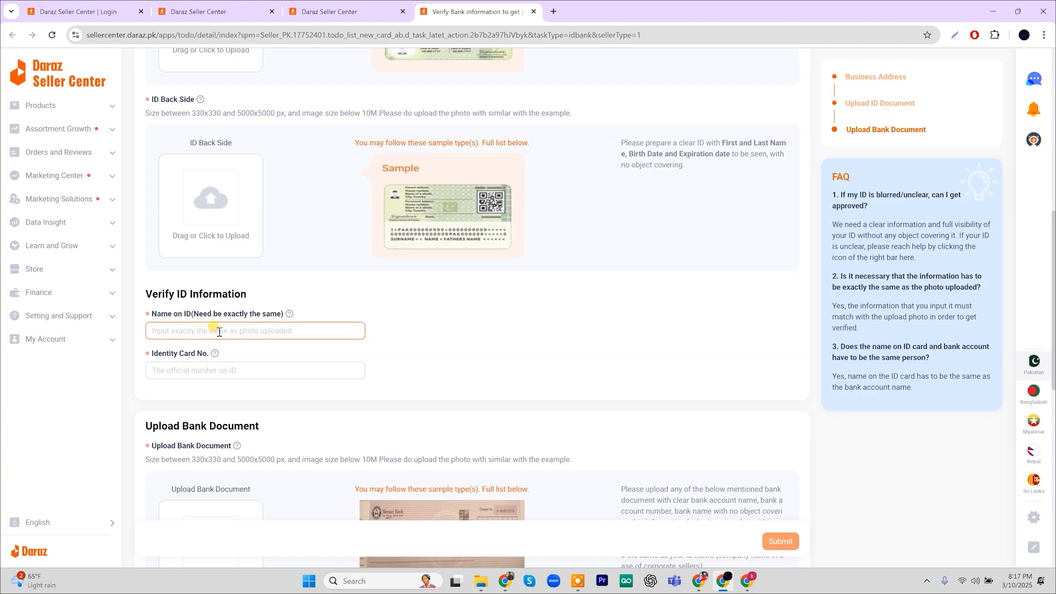
click(224, 371)
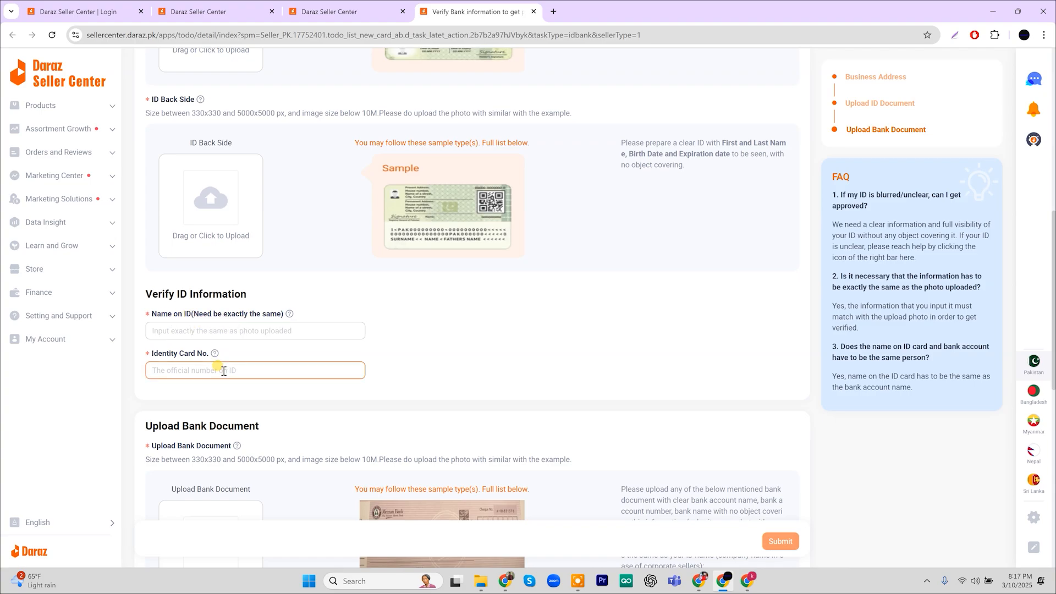
scroll(224, 371, down, 3)
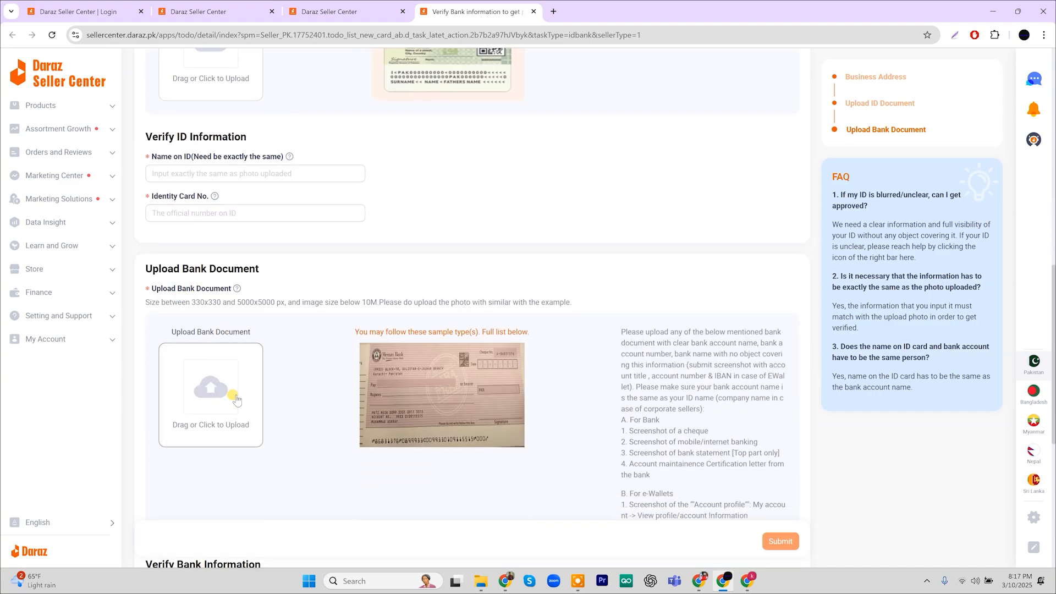
scroll(236, 399, down, 1)
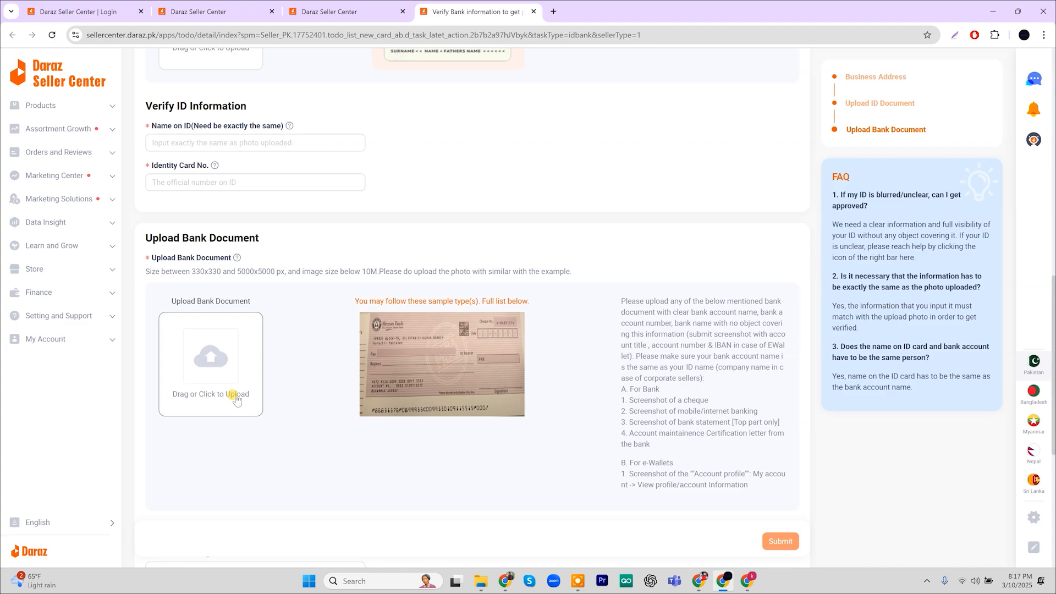
scroll(237, 400, down, 5)
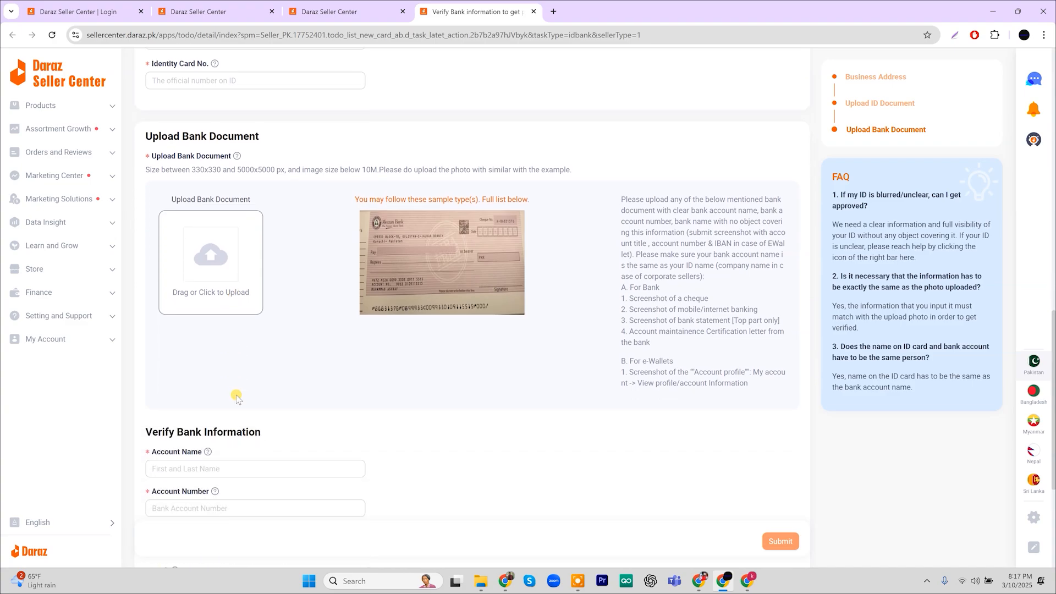
scroll(236, 400, down, 2)
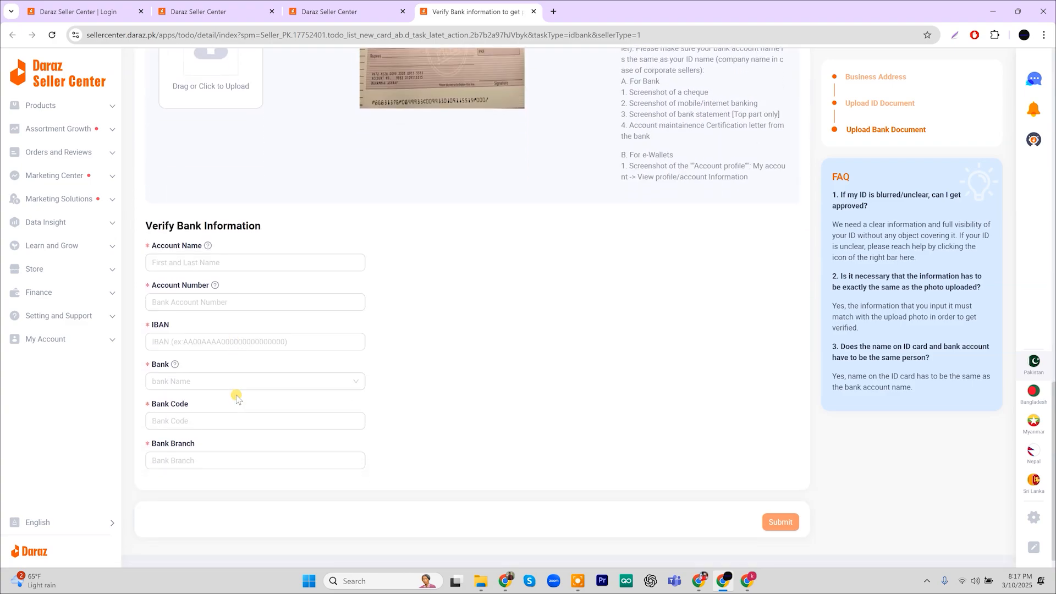
click(169, 261)
click(183, 301)
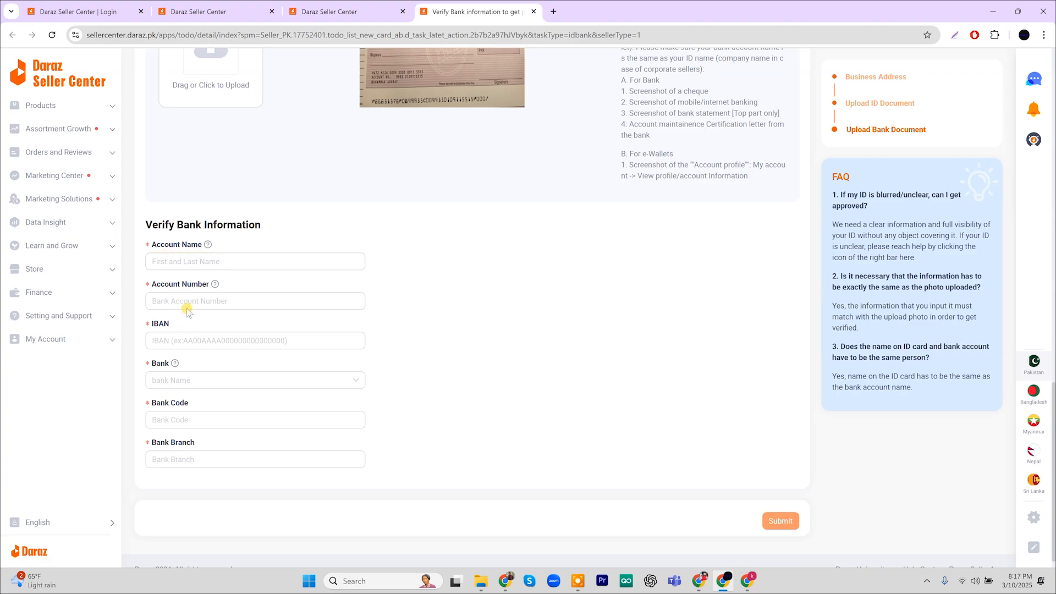
click(194, 340)
click(201, 382)
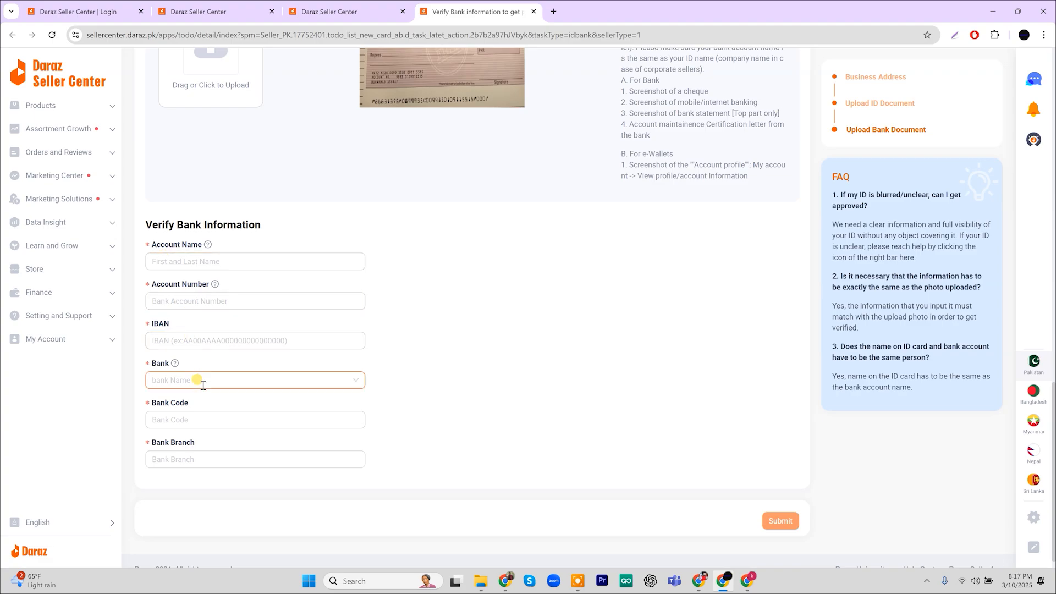
click(204, 414)
click(209, 453)
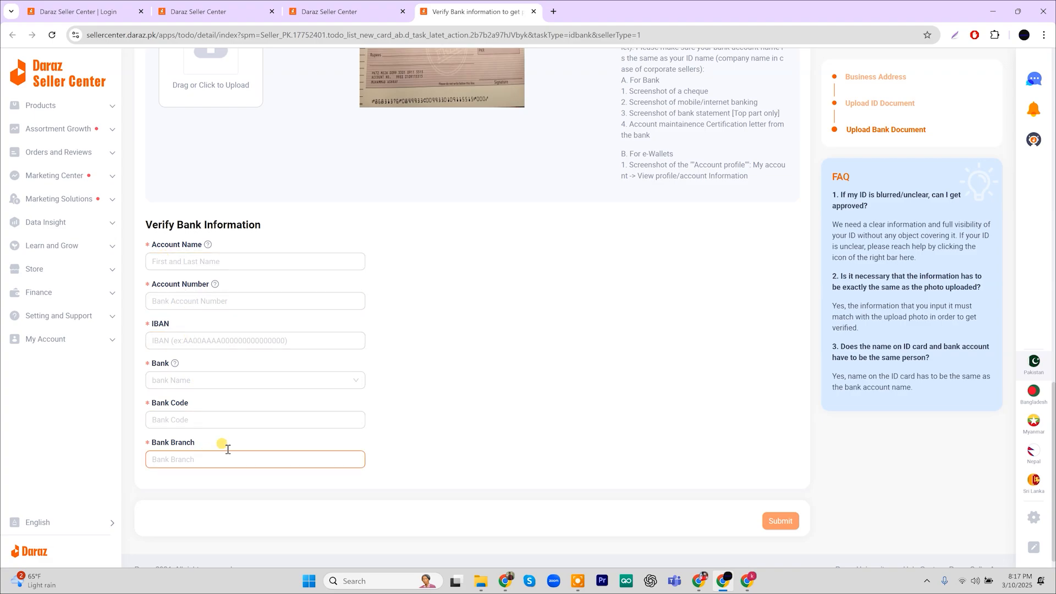
scroll(247, 316, down, 1)
scroll(251, 322, up, 1)
scroll(251, 322, up, 5)
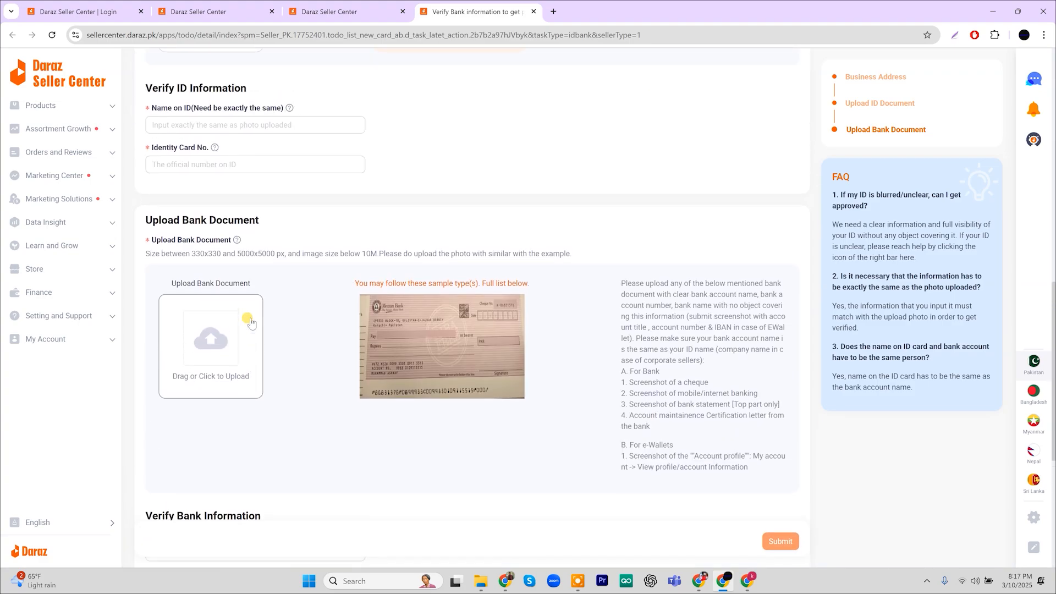
scroll(250, 323, up, 6)
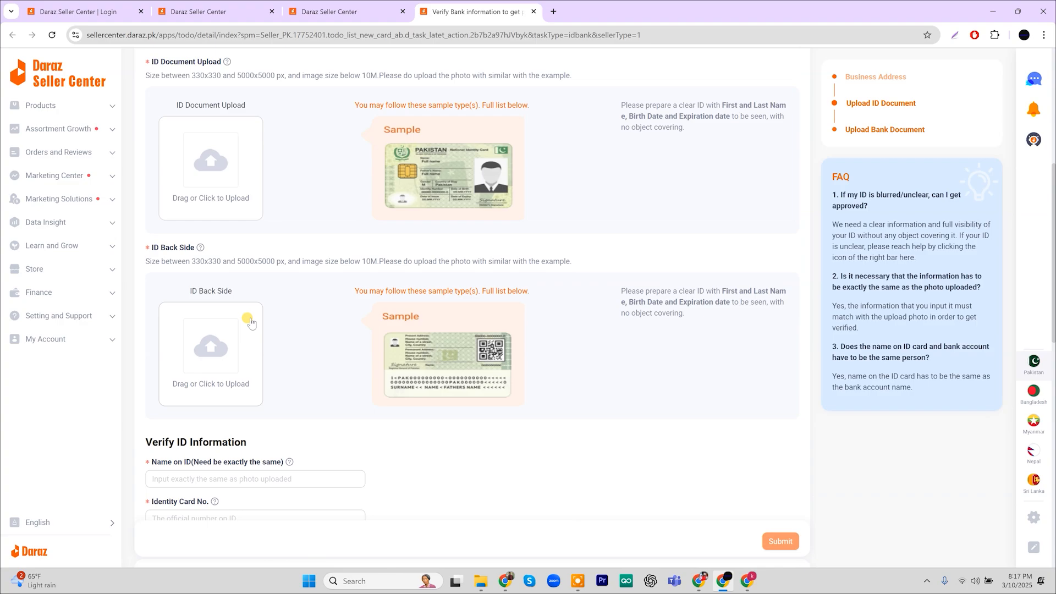
scroll(250, 323, up, 3)
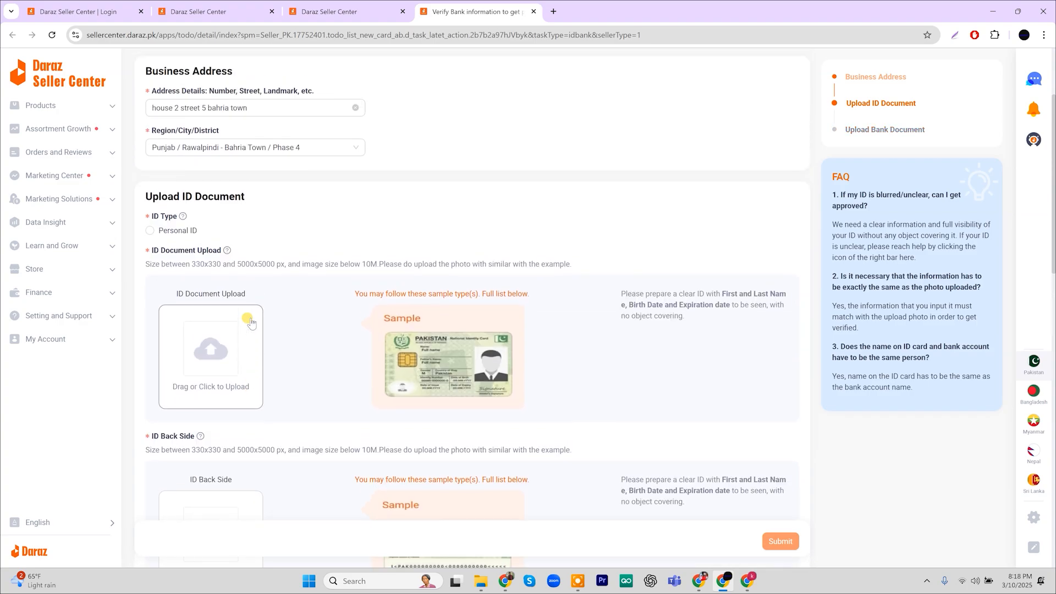
Upload 20241123_172151 as the ID front image and 20230603_175338 as the ID back side
click(211, 360)
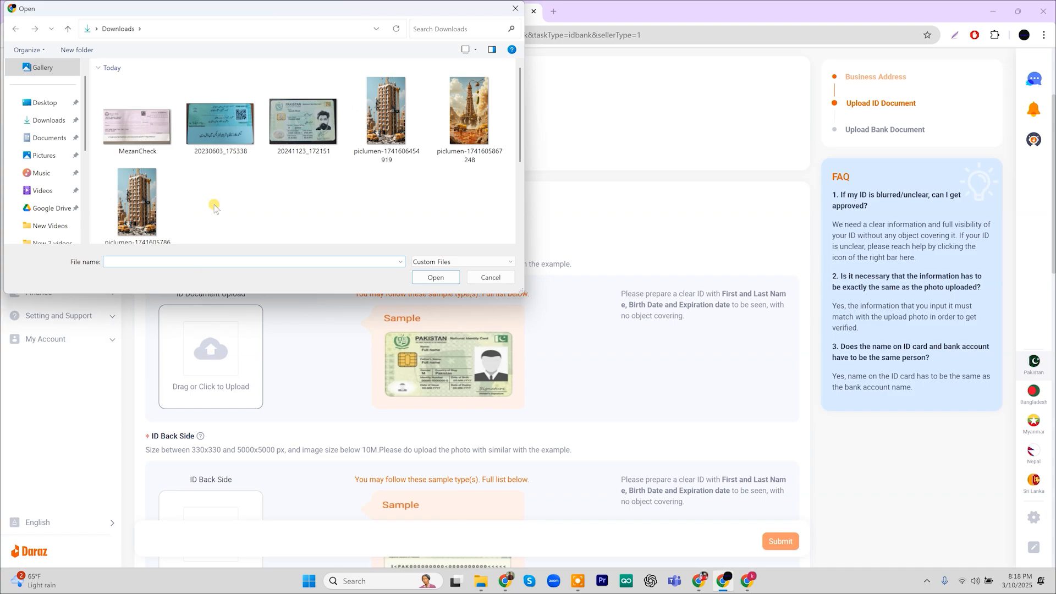
click(306, 133)
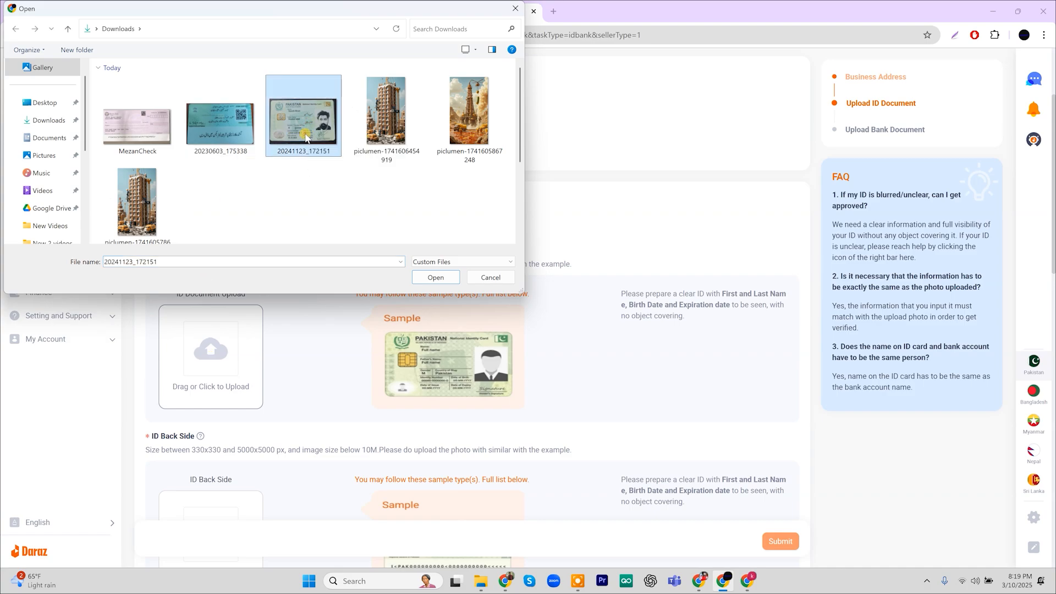
click(444, 284)
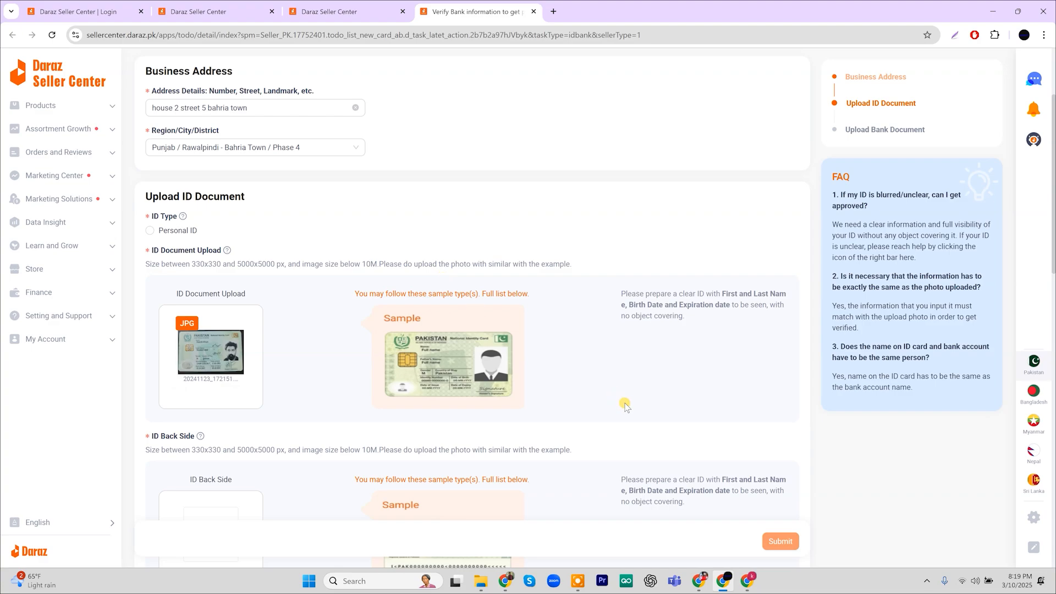
scroll(625, 406, down, 3)
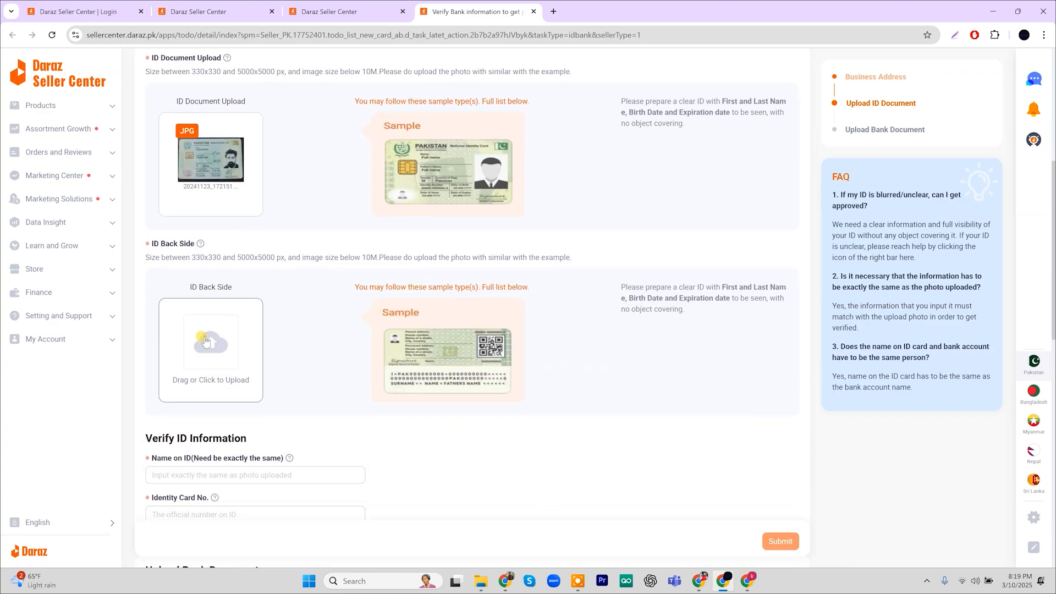
click(204, 339)
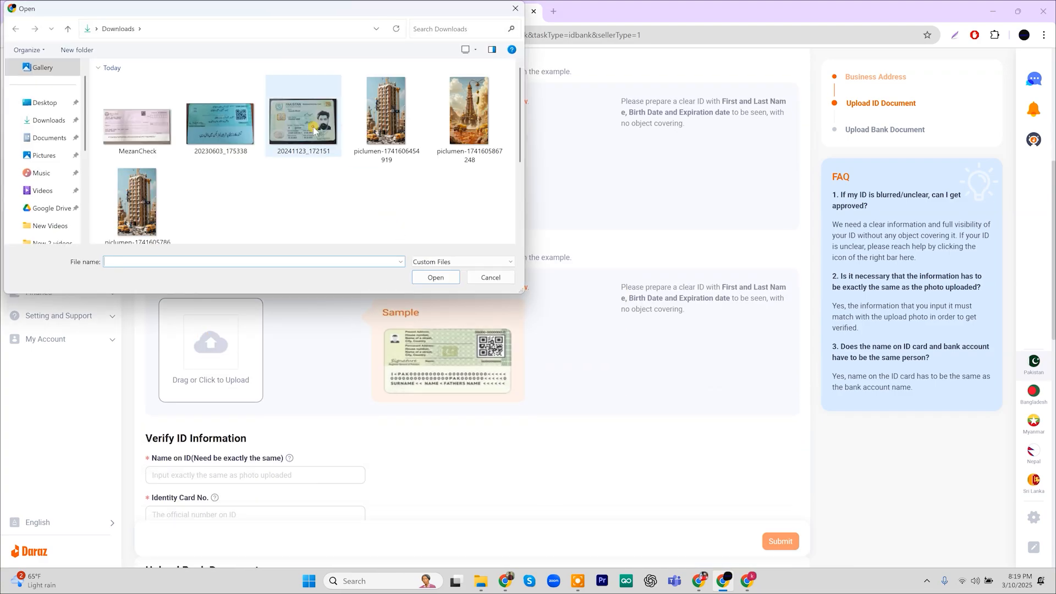
click(220, 122)
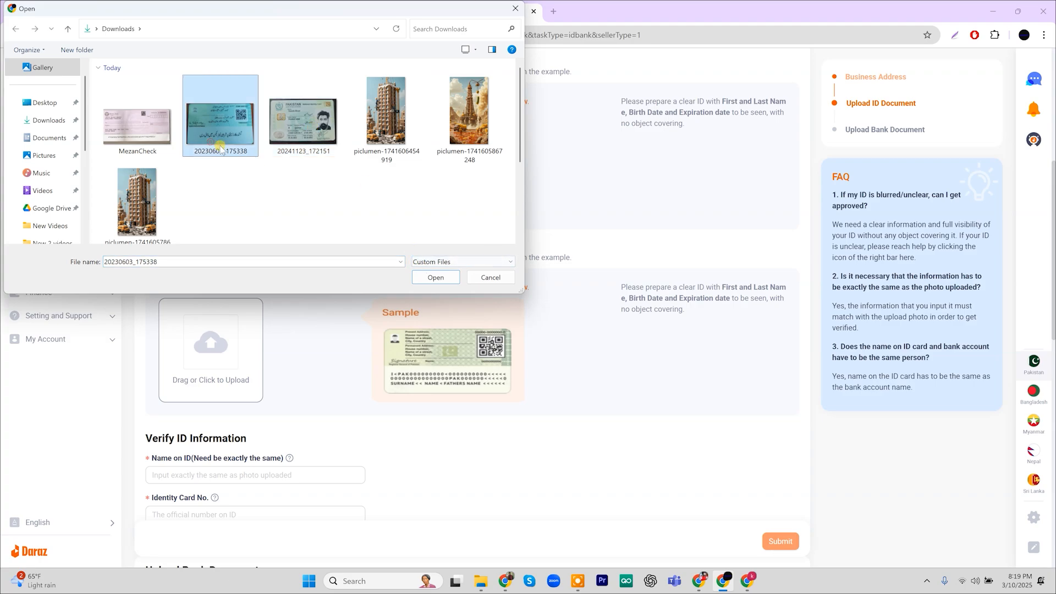
click(451, 276)
Fill in the name shown on the ID and the identity card number
scroll(451, 278, down, 2)
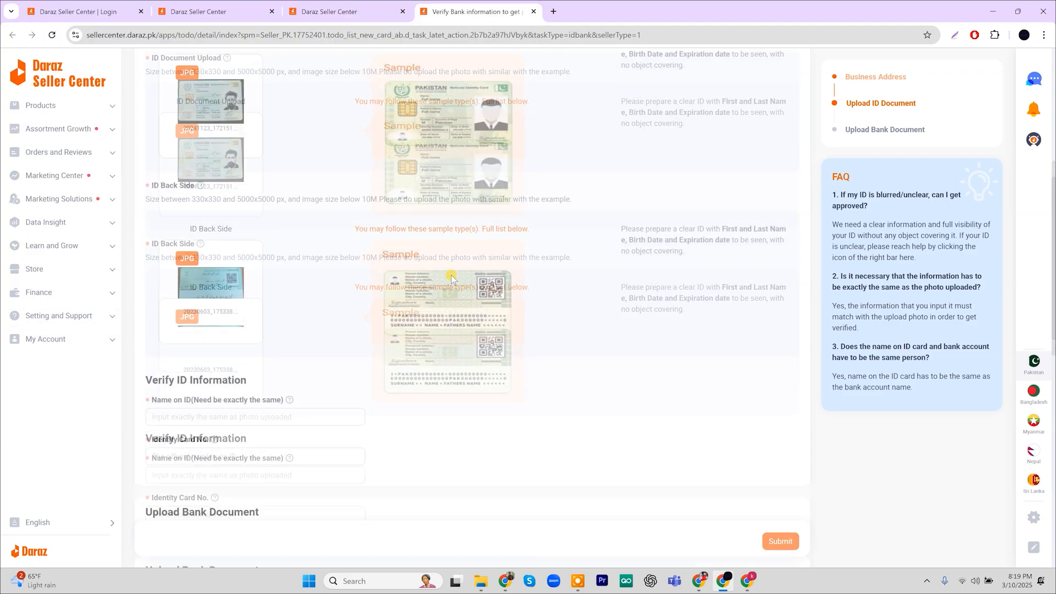
scroll(451, 277, down, 2)
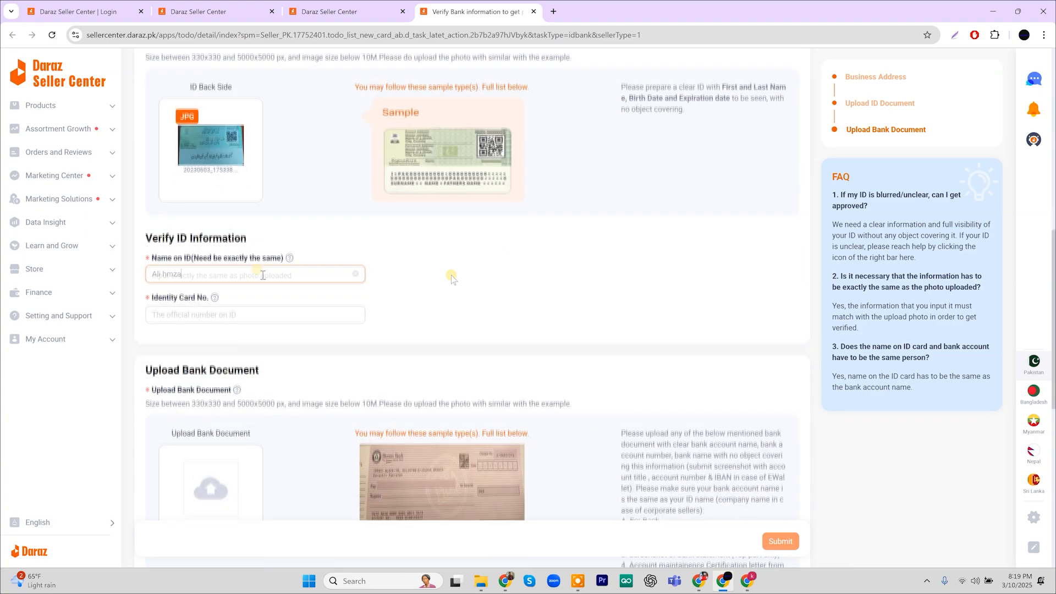
click(263, 274)
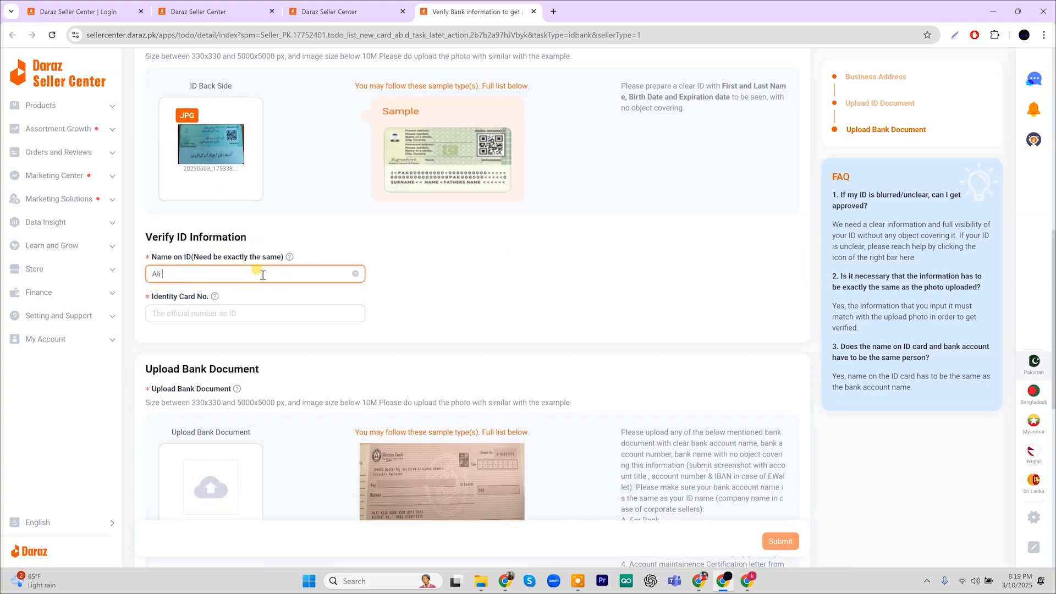
click(247, 313)
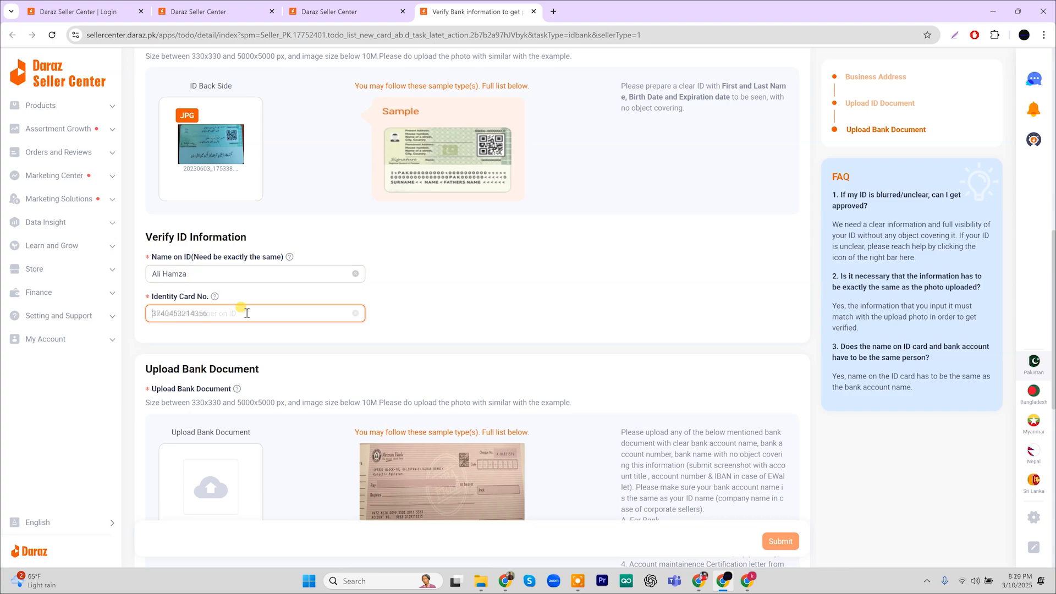
scroll(308, 393, down, 3)
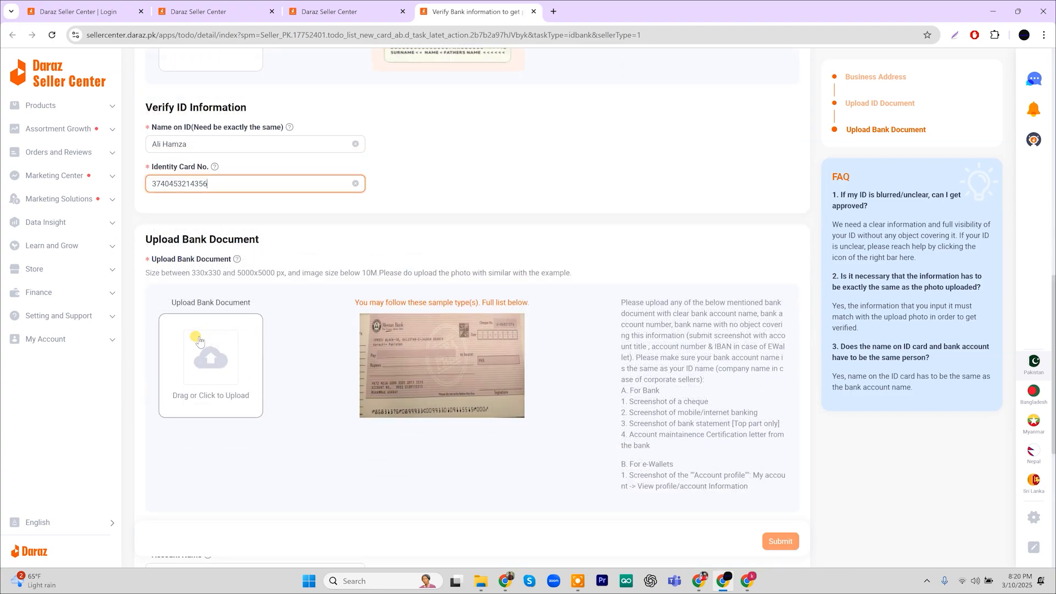
Upload MezanCheck.jpg as the bank document and bring up the Verify Bank Information section
click(217, 361)
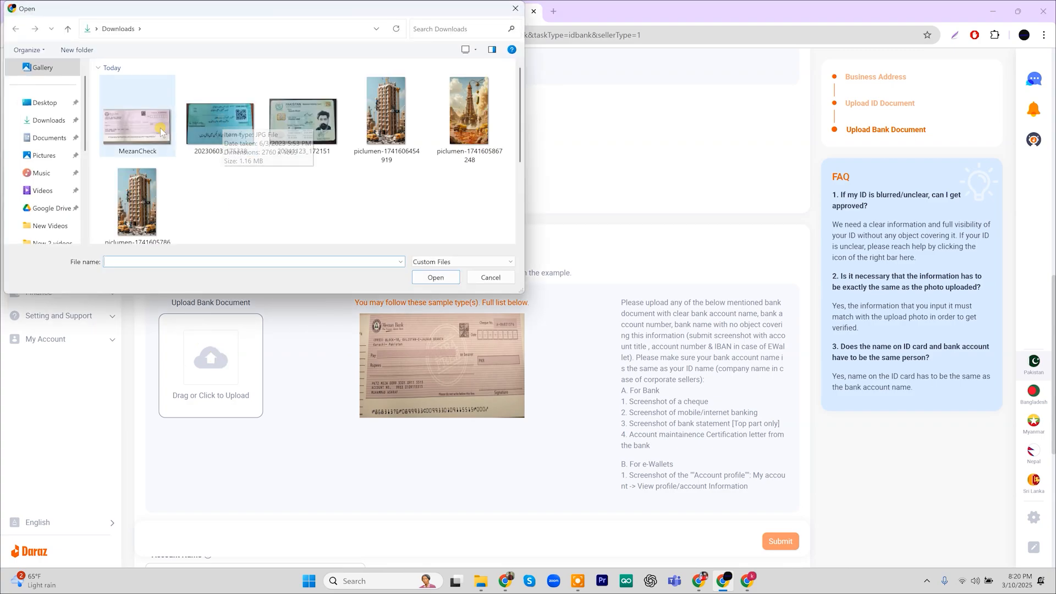
click(159, 131)
click(433, 277)
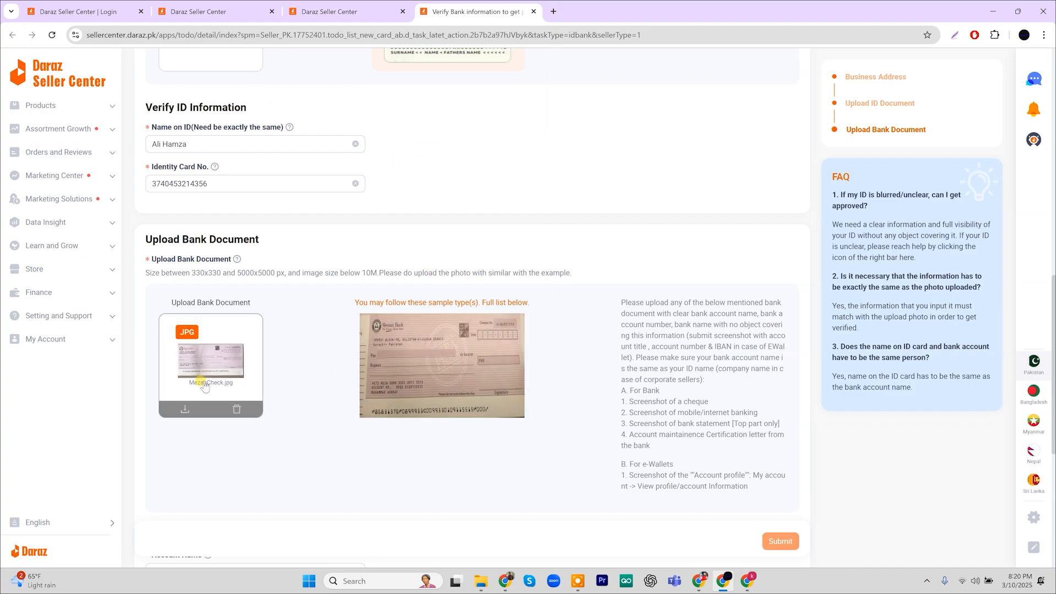
scroll(298, 399, down, 6)
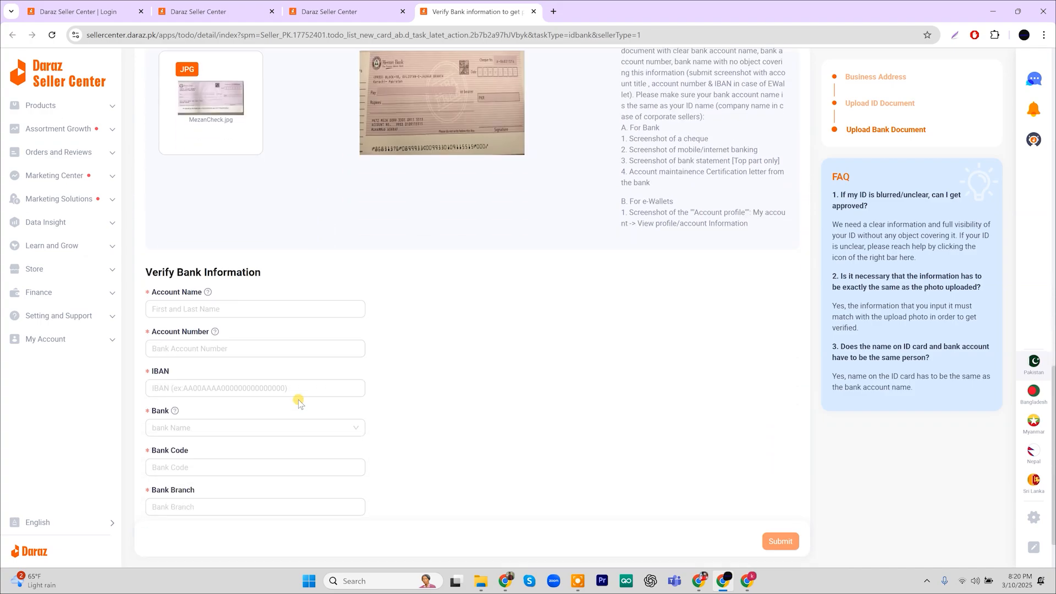
click(298, 399)
click(212, 243)
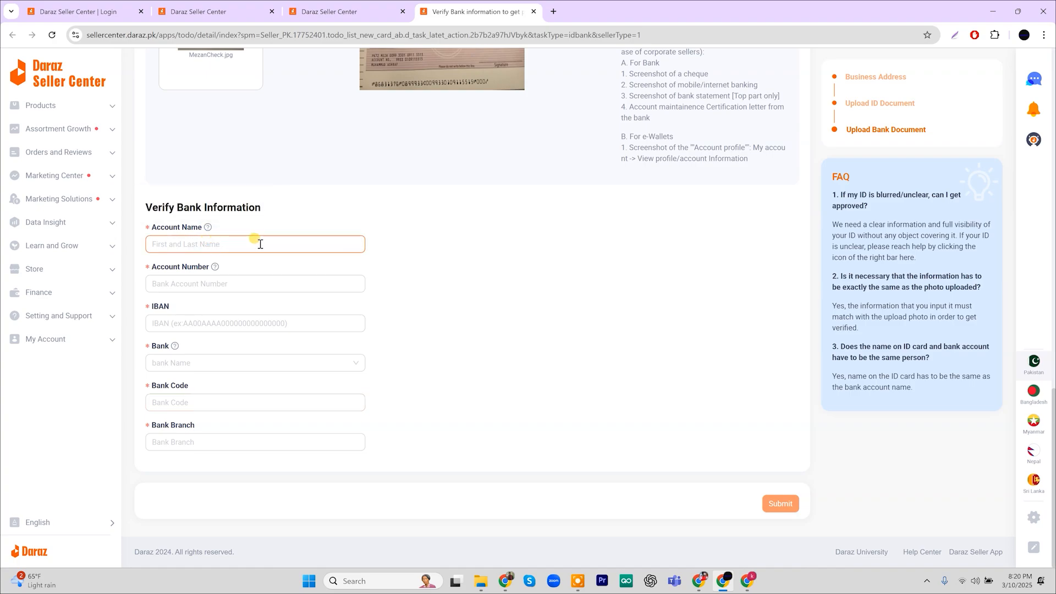
scroll(296, 151, up, 1)
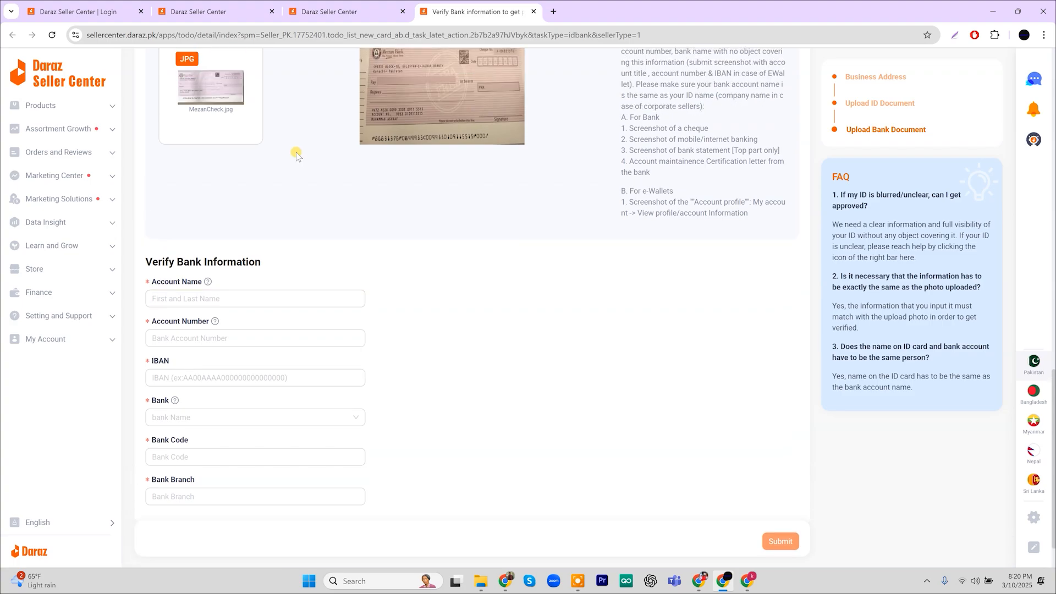
mouse_move(246, 91)
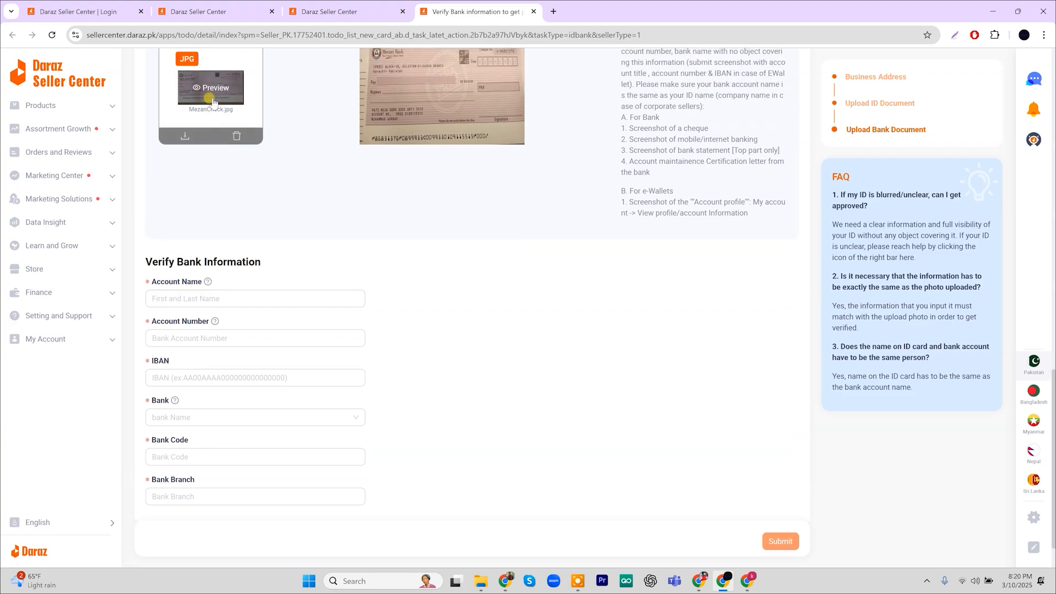
scroll(265, 299, down, 1)
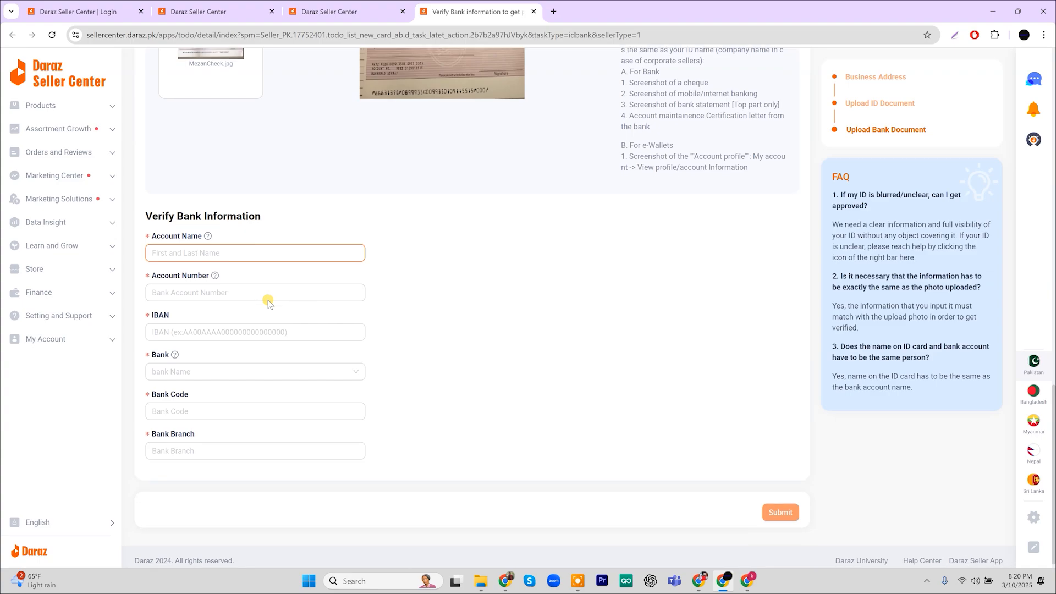
Fill in the account holder name, the account number and the pasted IBAN
click(253, 254)
click(246, 288)
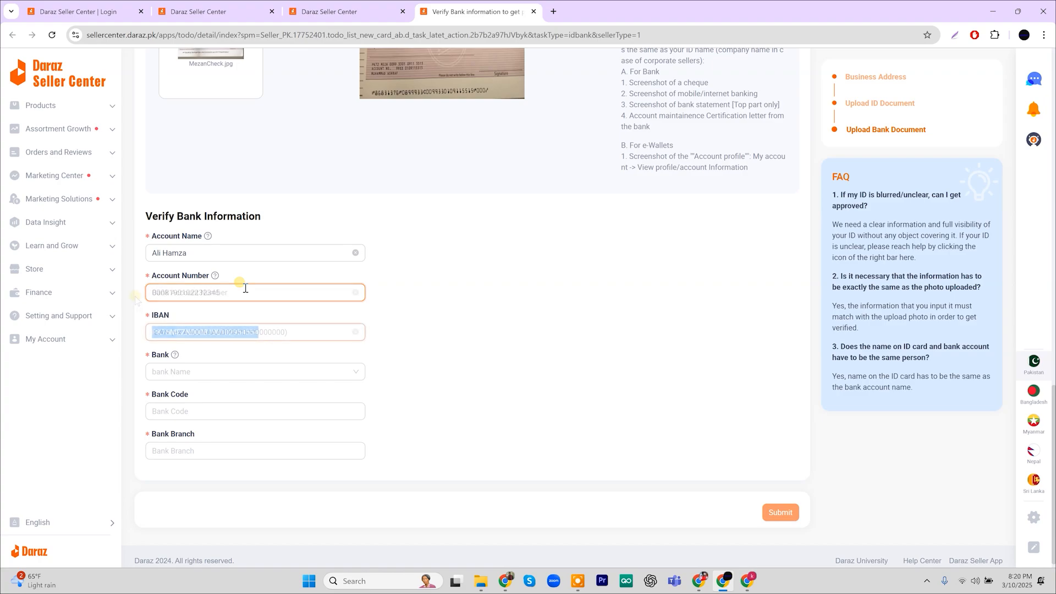
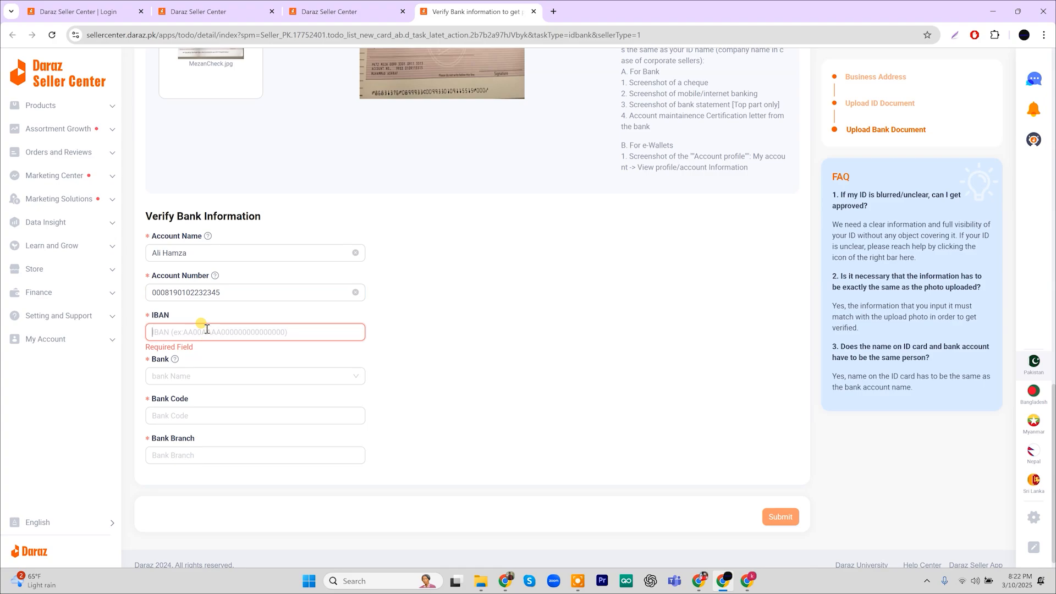
click(206, 328)
key(ctrl+v)
click(415, 353)
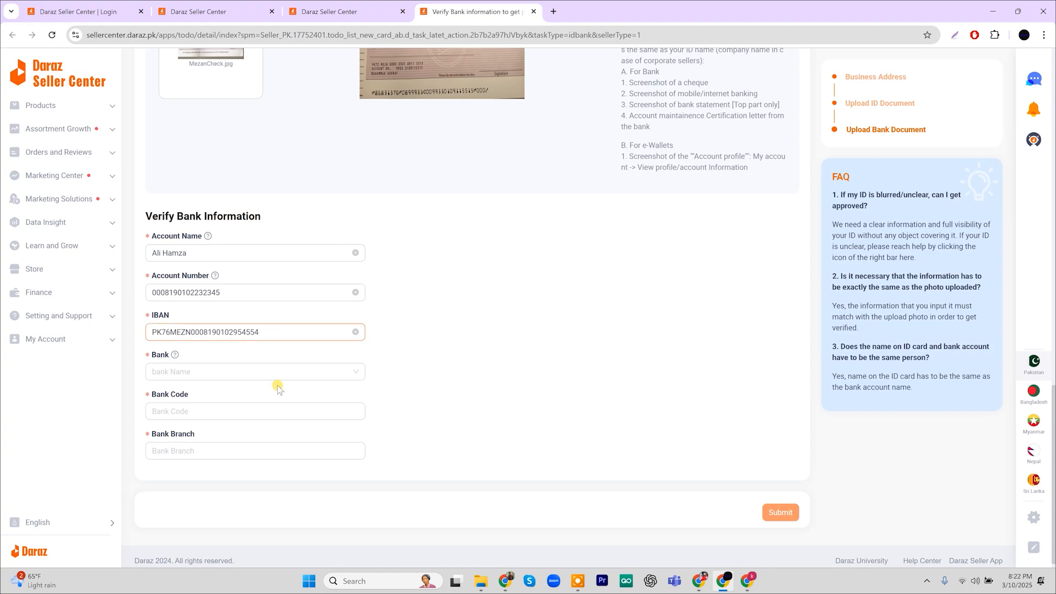
Select MEEZAN BANK LIMITED as the bank and enter the bank code and branch code
click(242, 371)
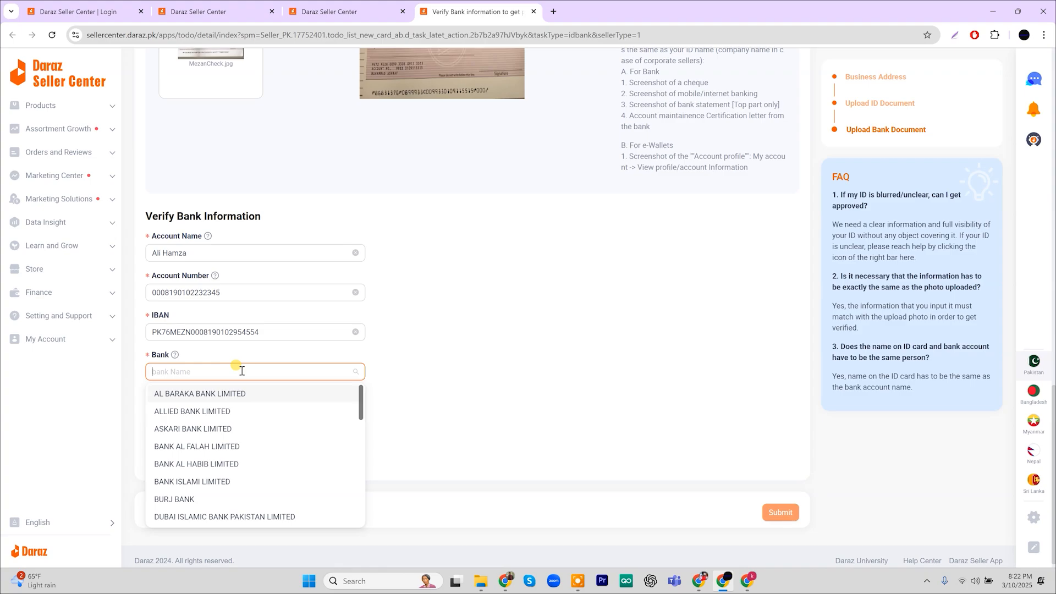
text(mee)
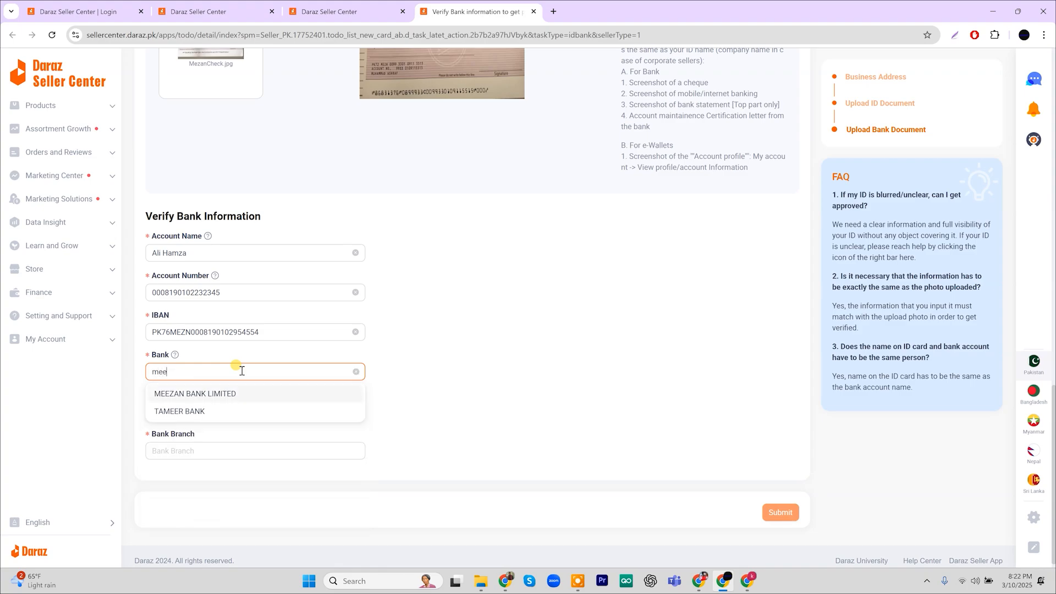
click(232, 392)
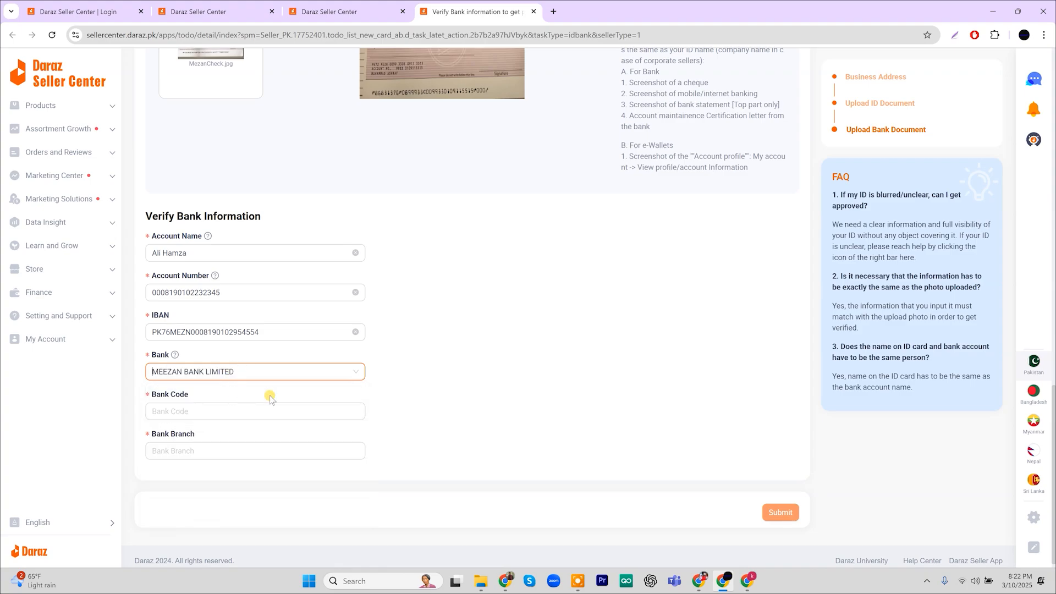
scroll(284, 401, down, 1)
click(239, 404)
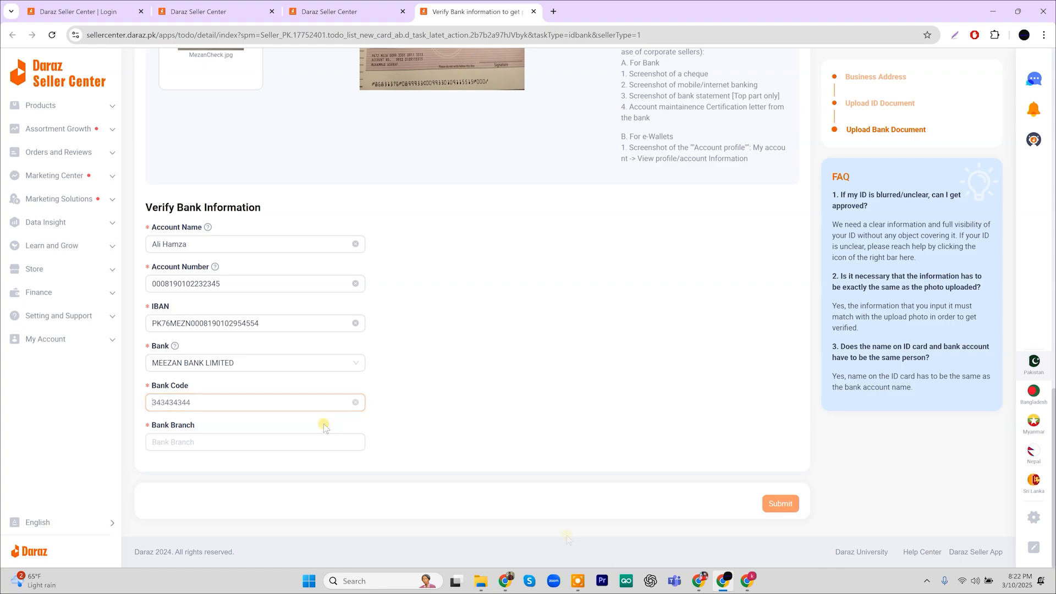
click(282, 438)
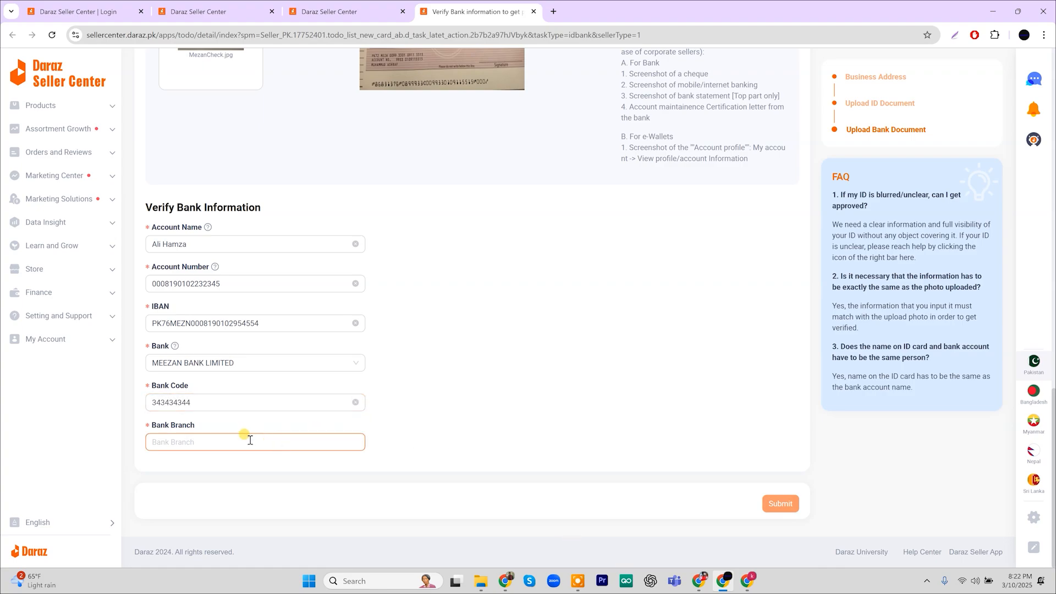
click(249, 440)
text(0436)
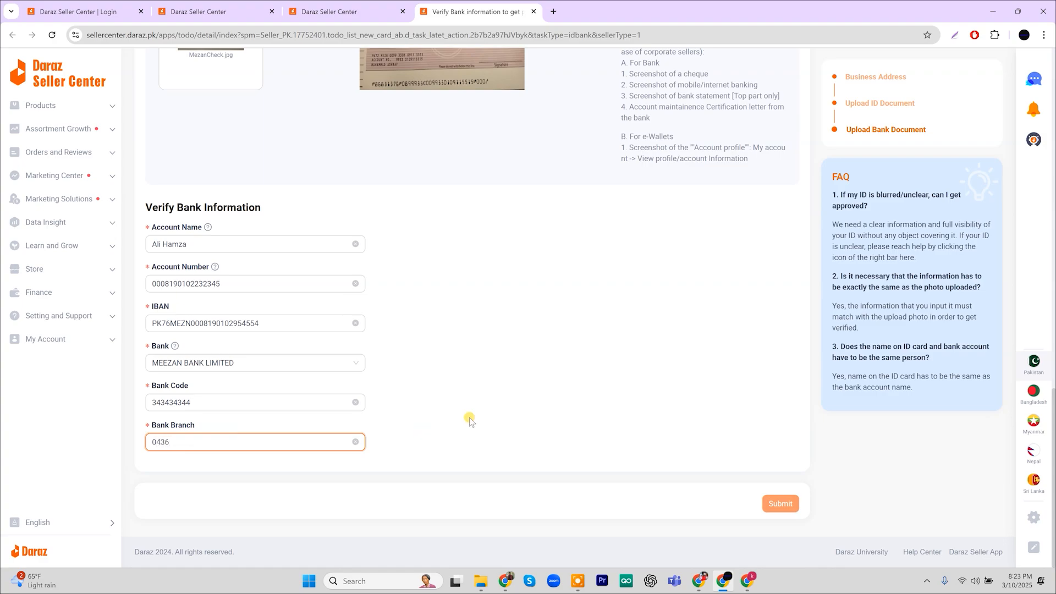
click(470, 418)
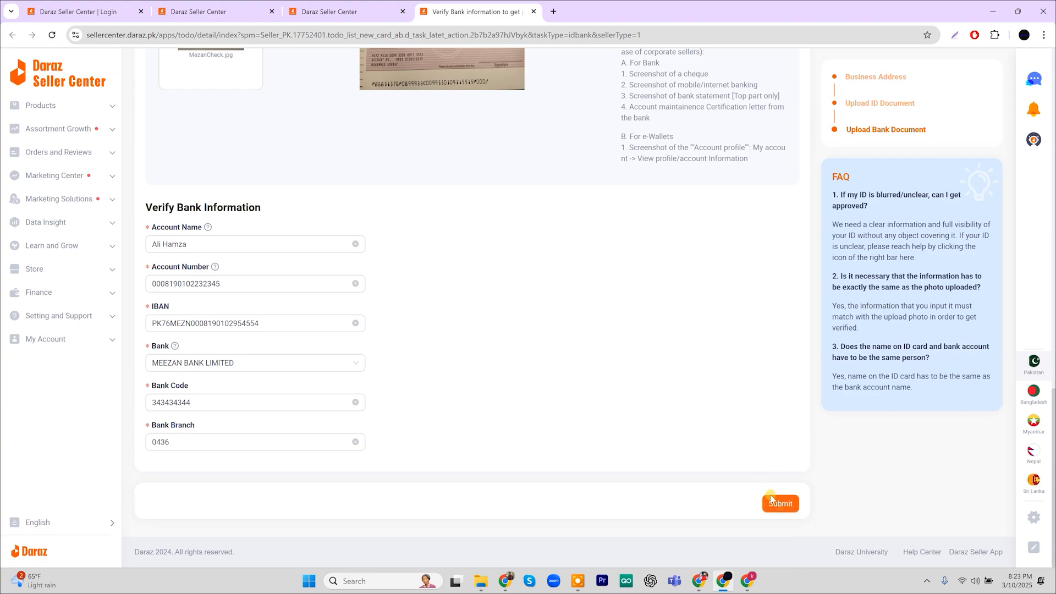
Submit the bank details for verification and view the Climax store dashboard
click(778, 504)
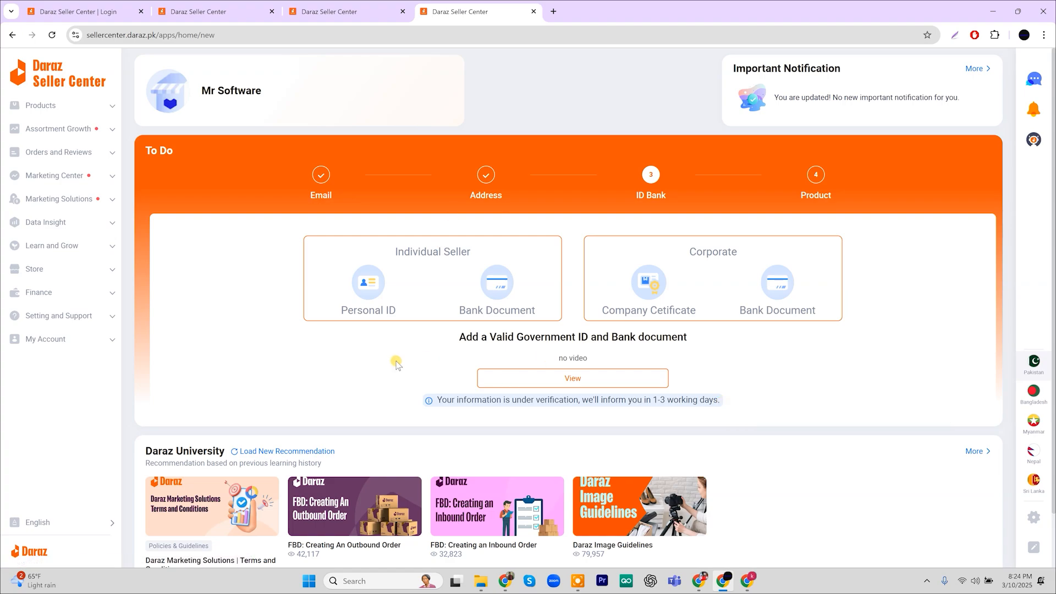
scroll(396, 364, down, 1)
scroll(396, 364, up, 1)
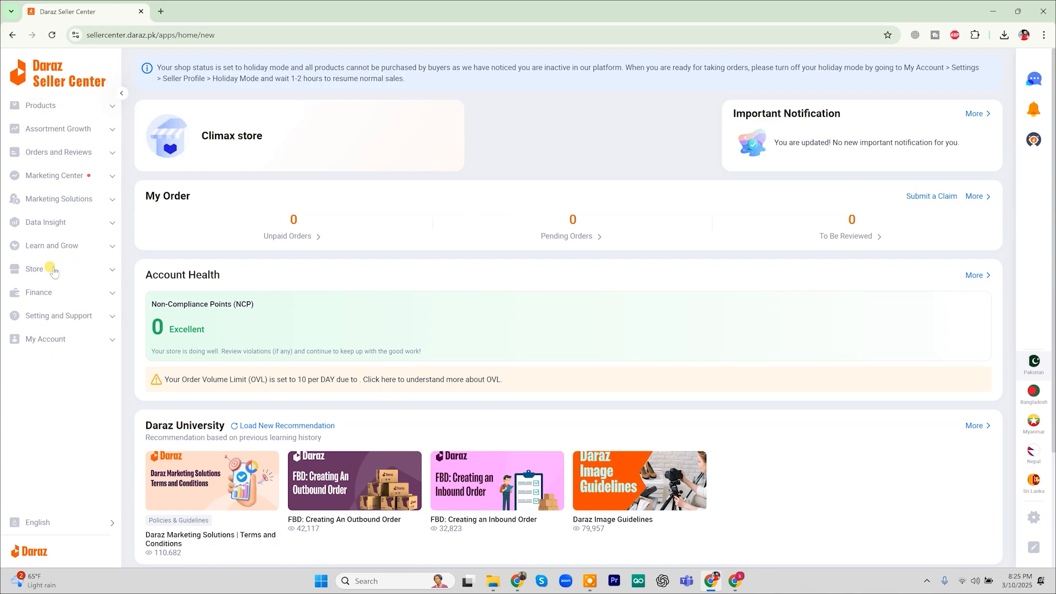
Open Products > Add Products and place the cursor in the empty Product Name field
click(48, 110)
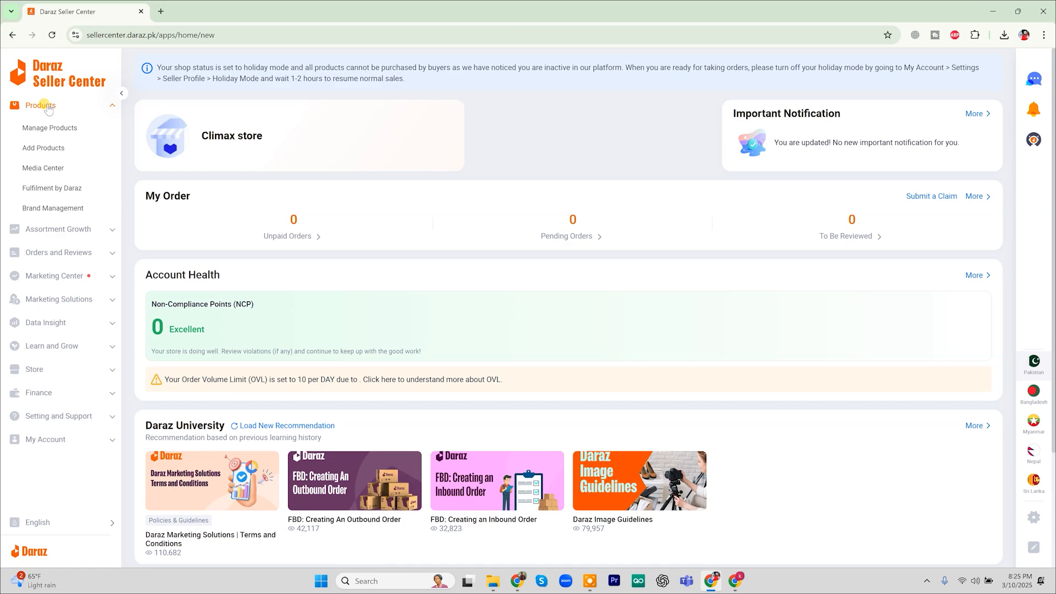
click(45, 146)
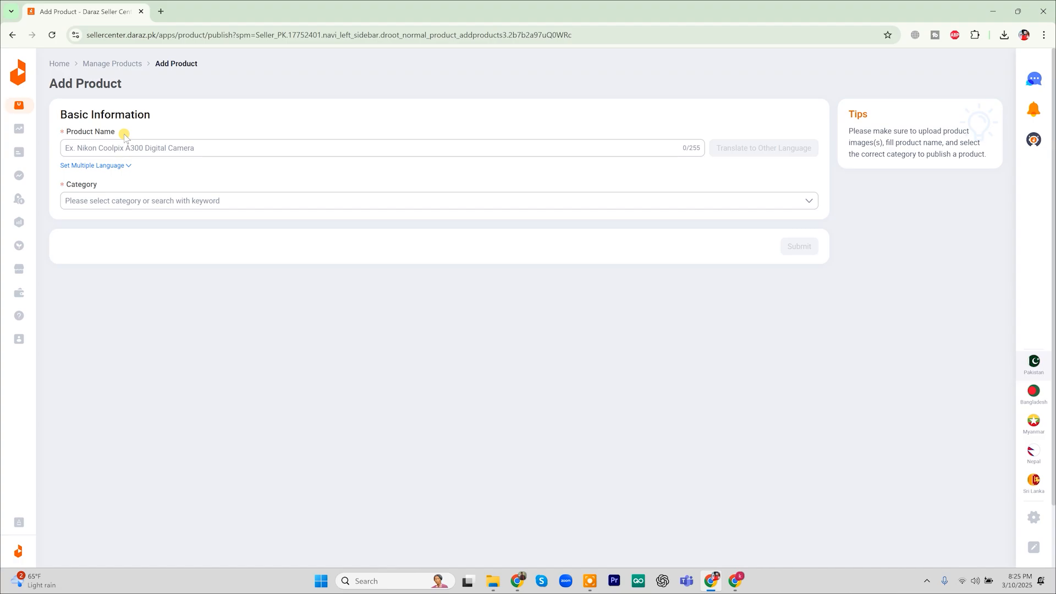
click(149, 149)
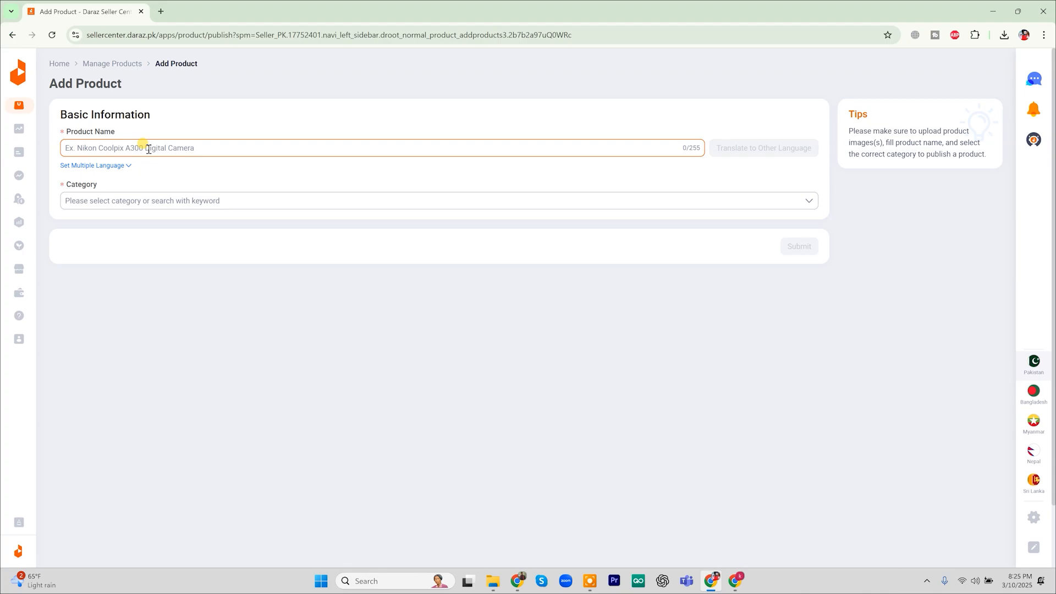
In a new tab, search for chatgpt and open ChatGPT from the Introducing ChatGPT result
click(157, 11)
text(c)
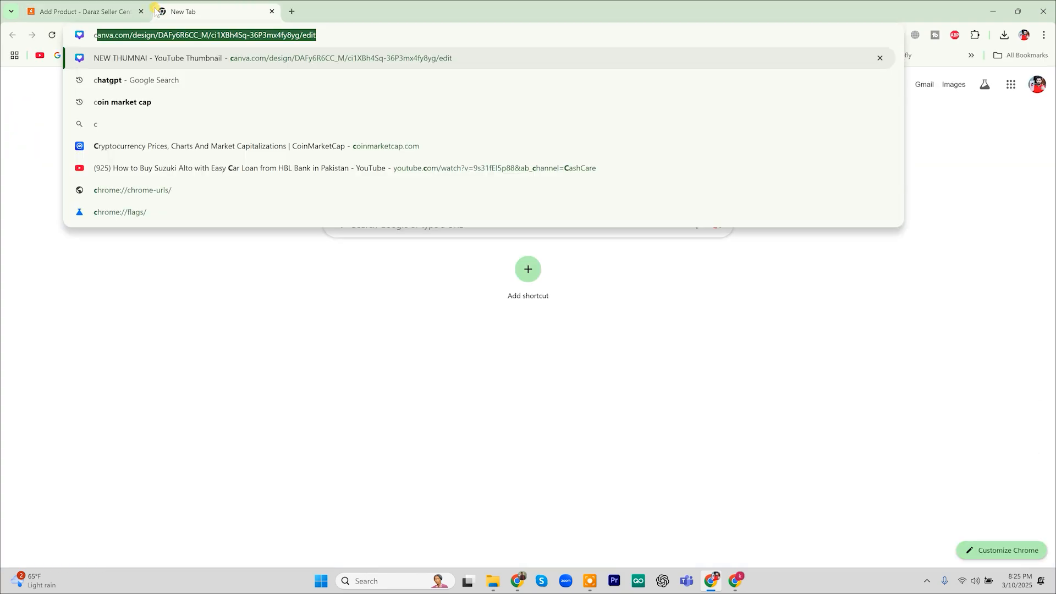
text(hat)
key(Return)
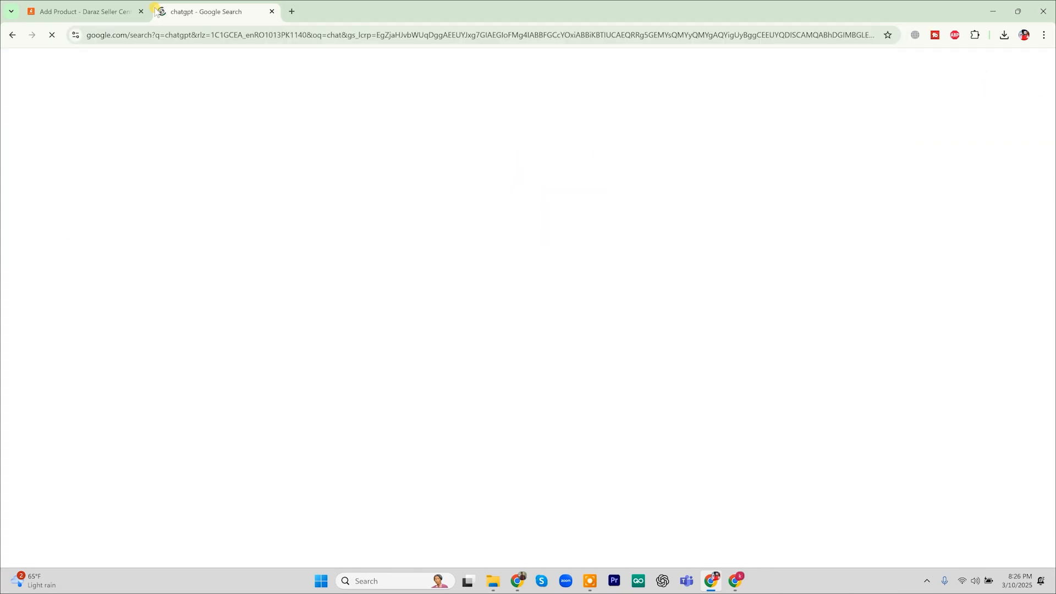
click(158, 170)
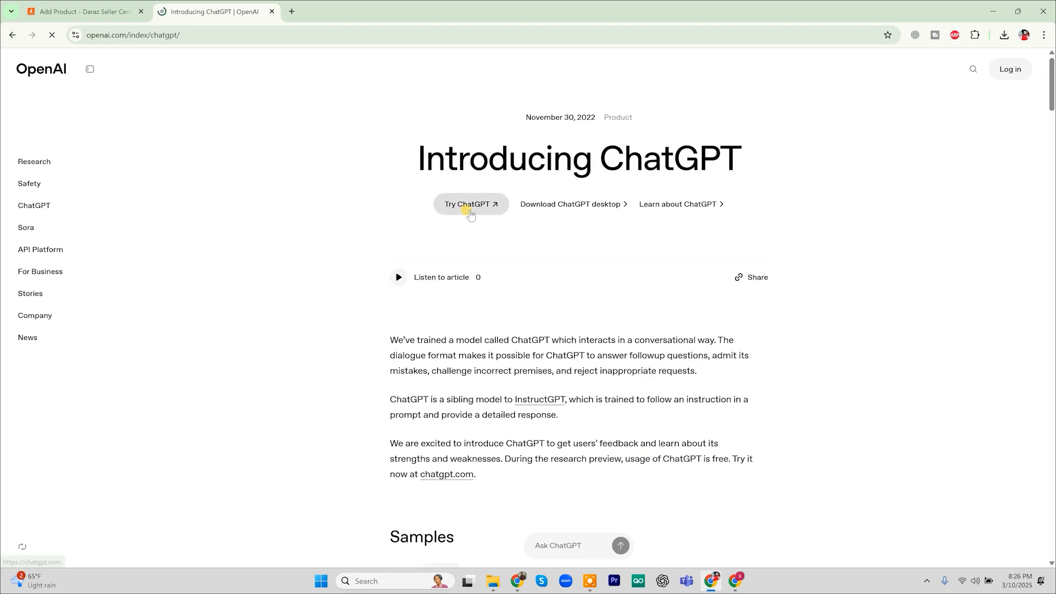
click(468, 210)
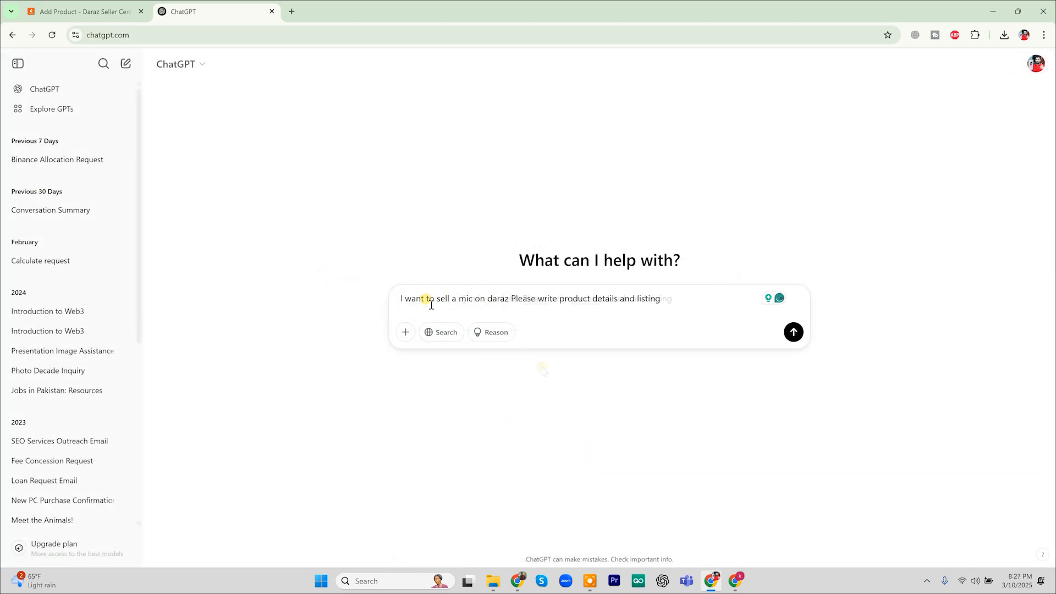
Fix the punctuation in the DJI mic Daraz listing request and send it
click(530, 300)
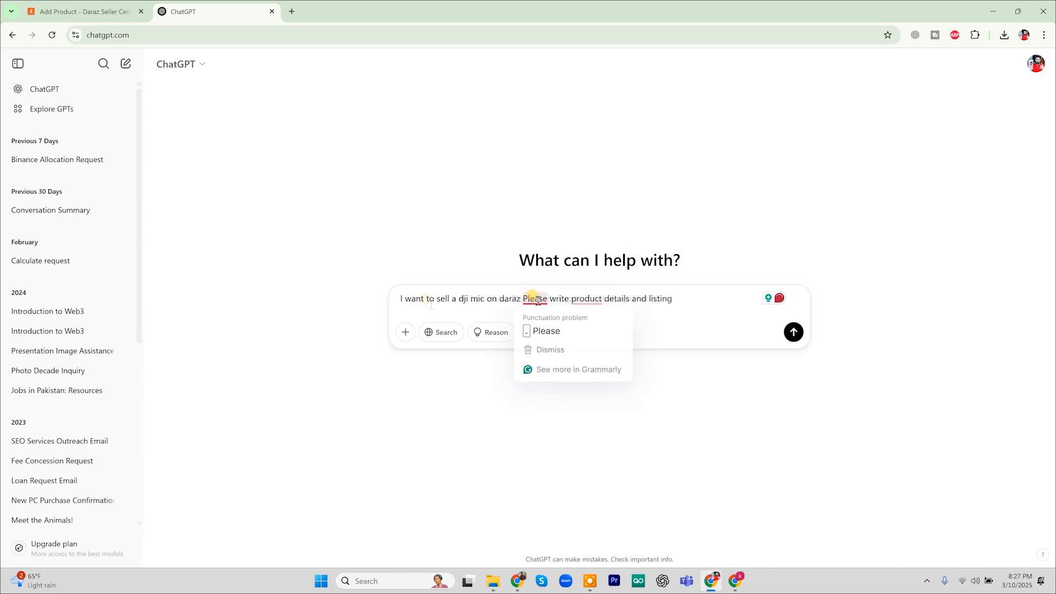
click(536, 320)
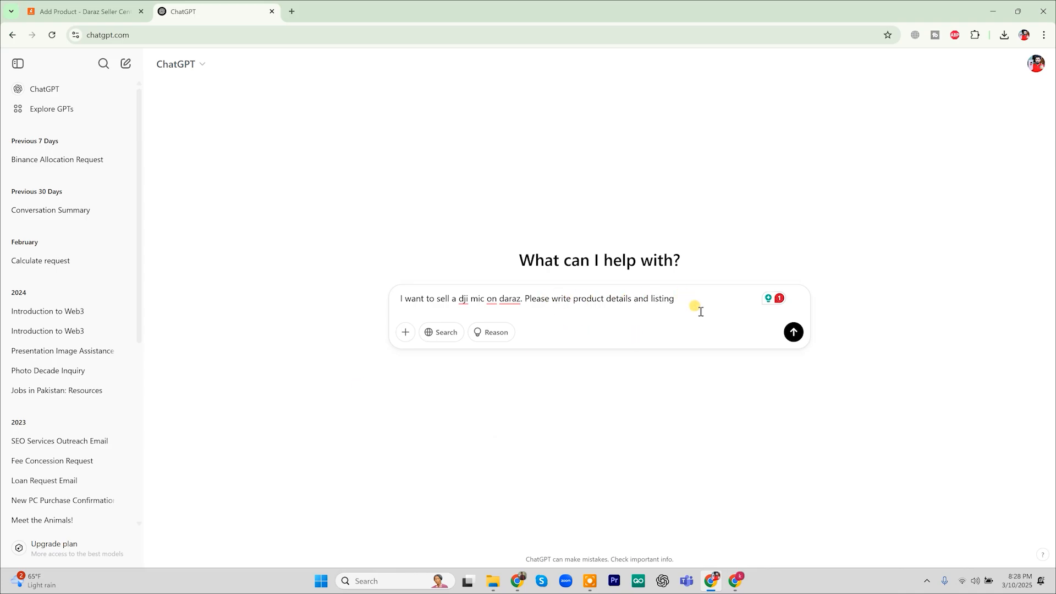
click(794, 333)
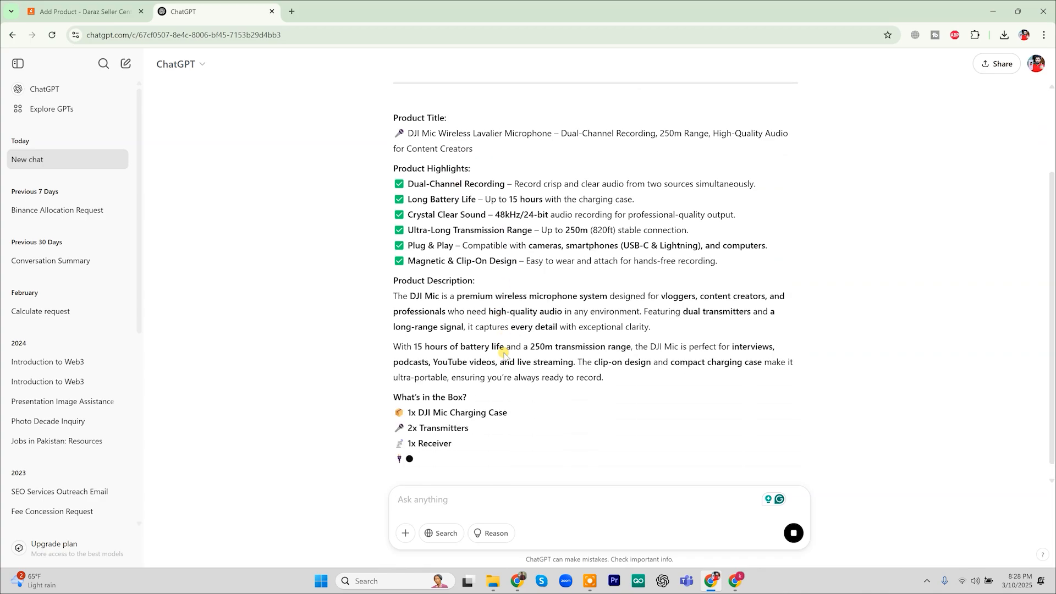
Scroll through ChatGPT's generated DJI Mic listing to review it
scroll(504, 352, up, 2)
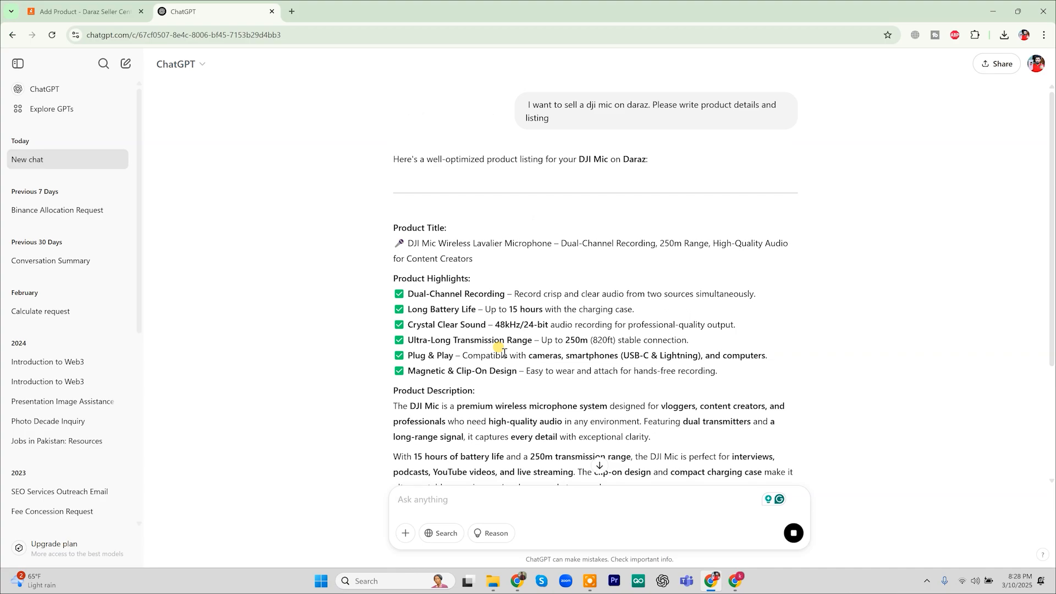
scroll(503, 352, down, 3)
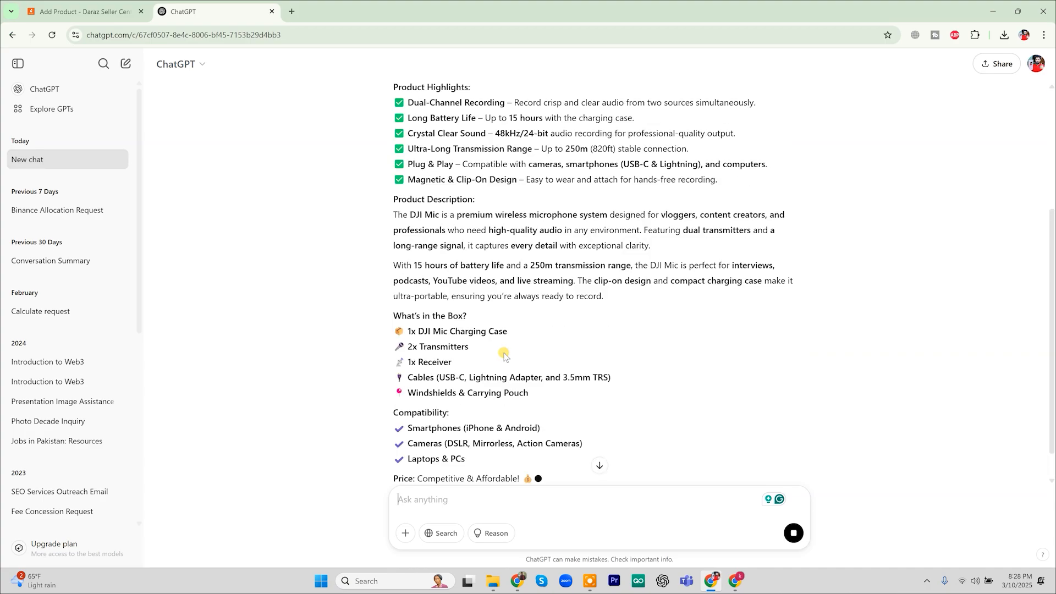
scroll(503, 355, up, 1)
scroll(503, 354, up, 1)
scroll(504, 354, down, 3)
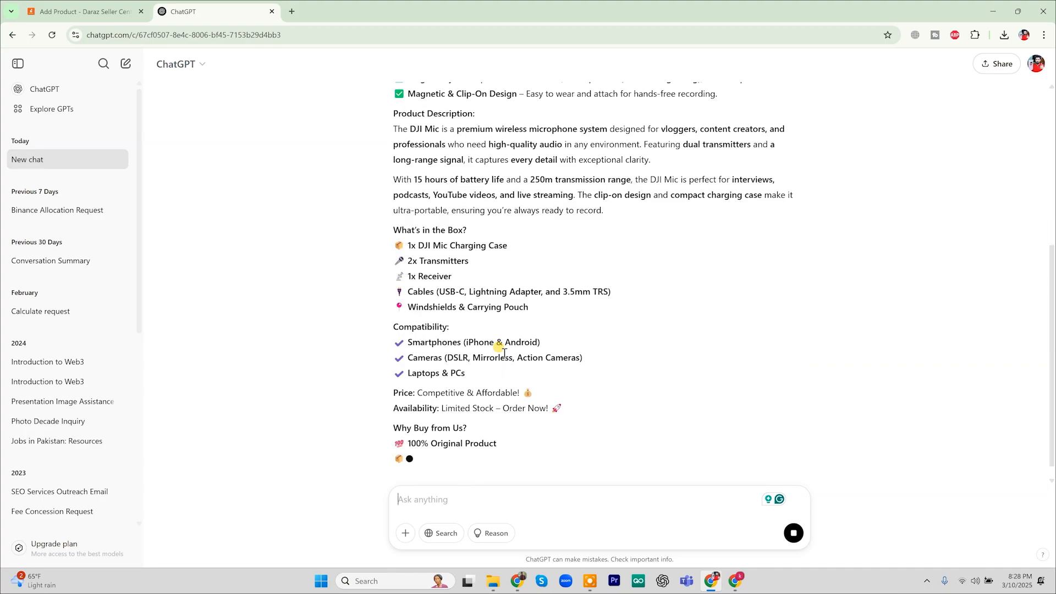
scroll(499, 348, down, 1)
scroll(484, 347, up, 5)
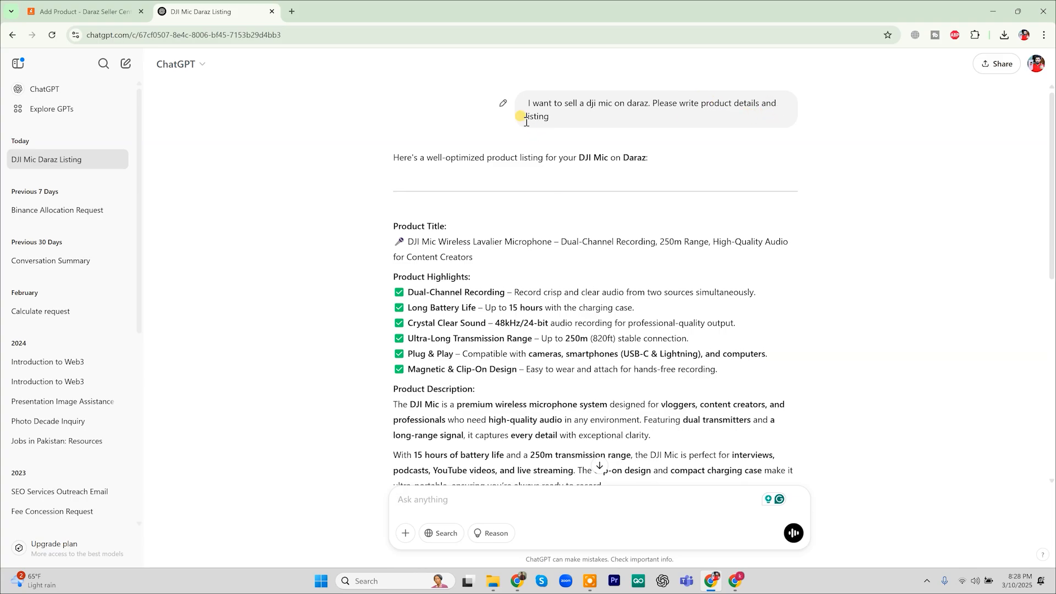
scroll(570, 230, down, 10)
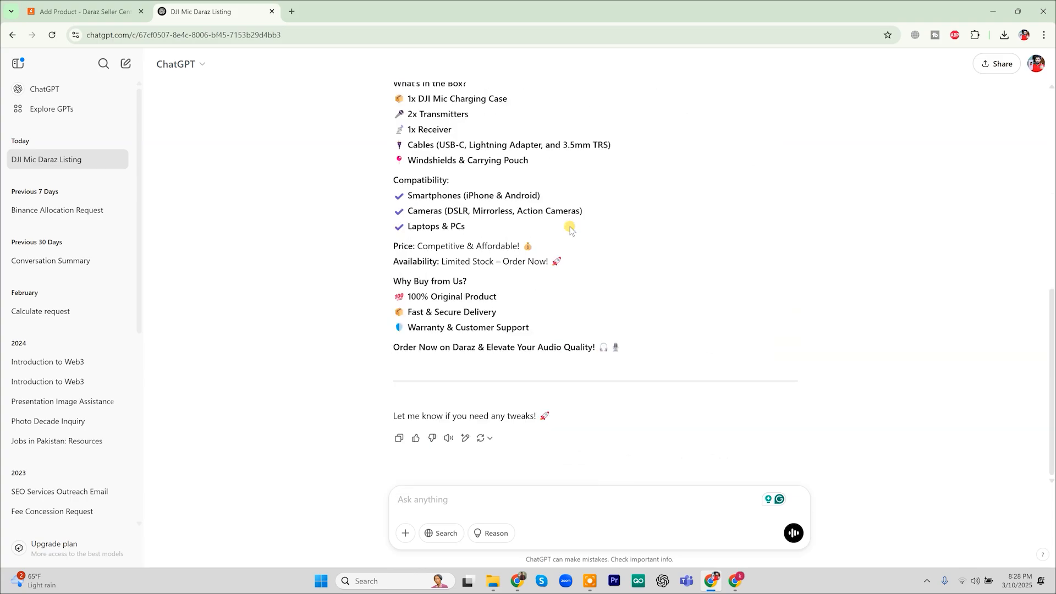
scroll(569, 230, up, 10)
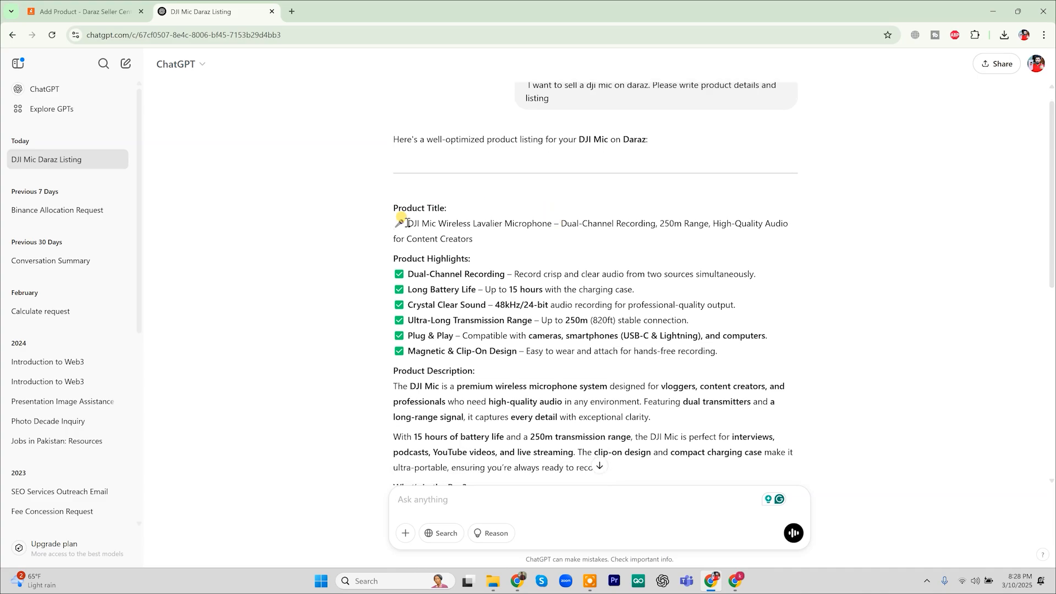
Copy the generated product title and return to the Daraz Add Product tab
drag(406, 223, 656, 233)
right_click(598, 223)
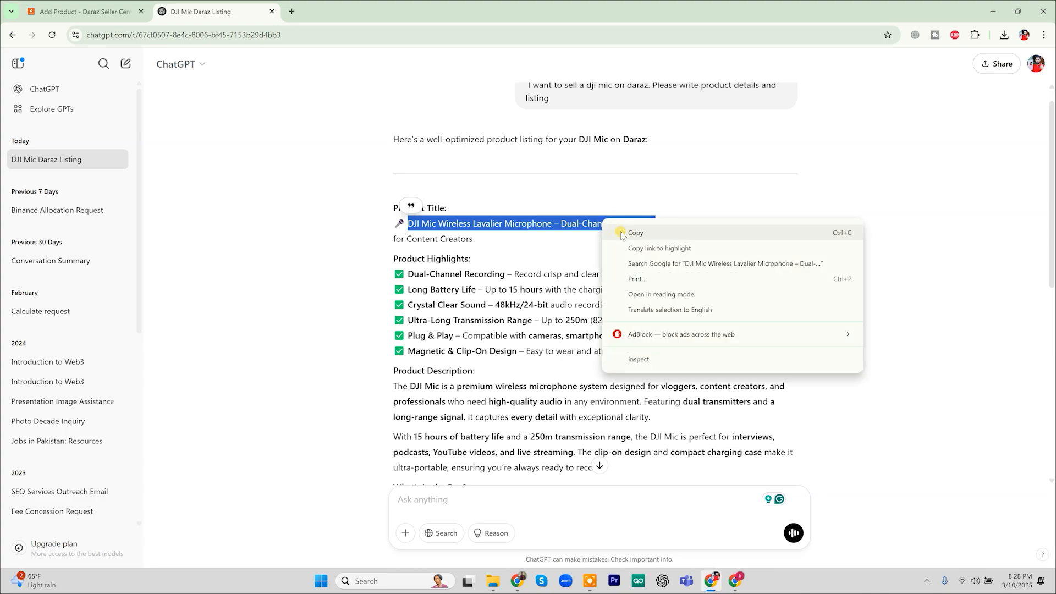
click(620, 230)
click(91, 8)
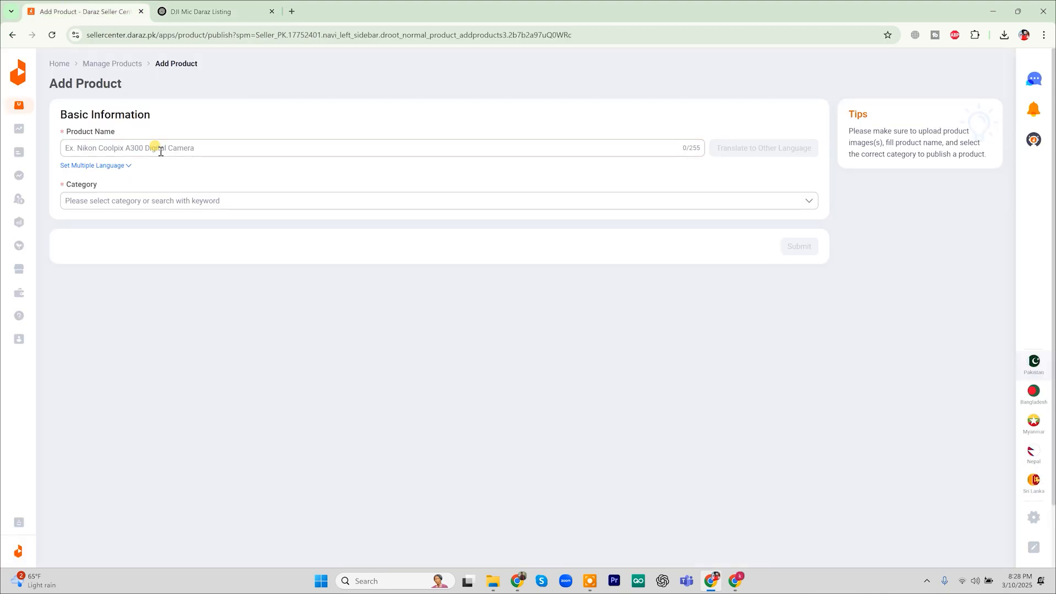
Paste the DJI Mic title into Product Name and choose Audio Accessories > Microphones
click(143, 149)
right_click(143, 149)
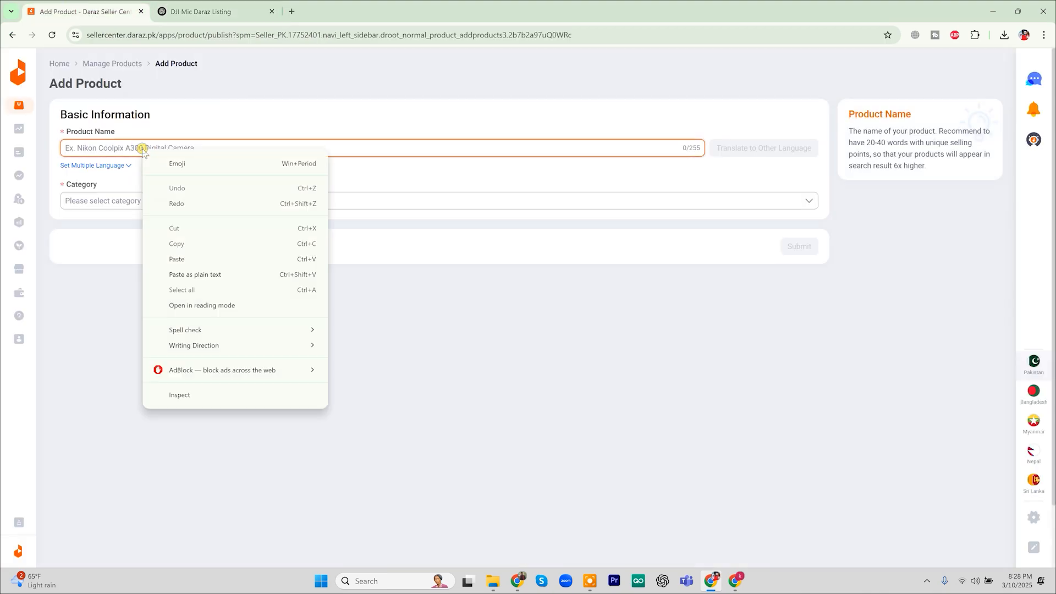
click(181, 259)
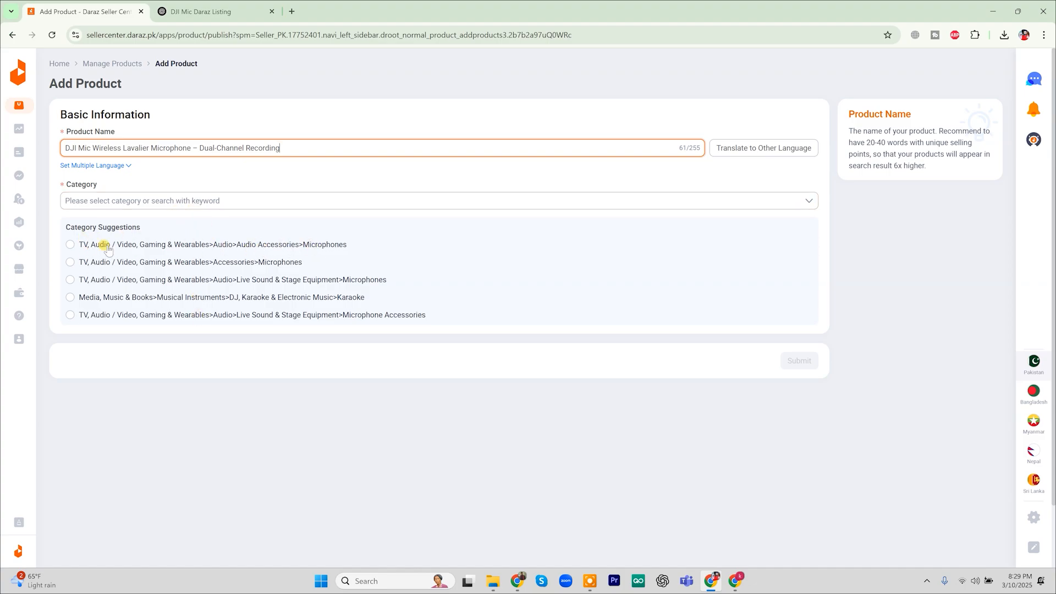
click(298, 246)
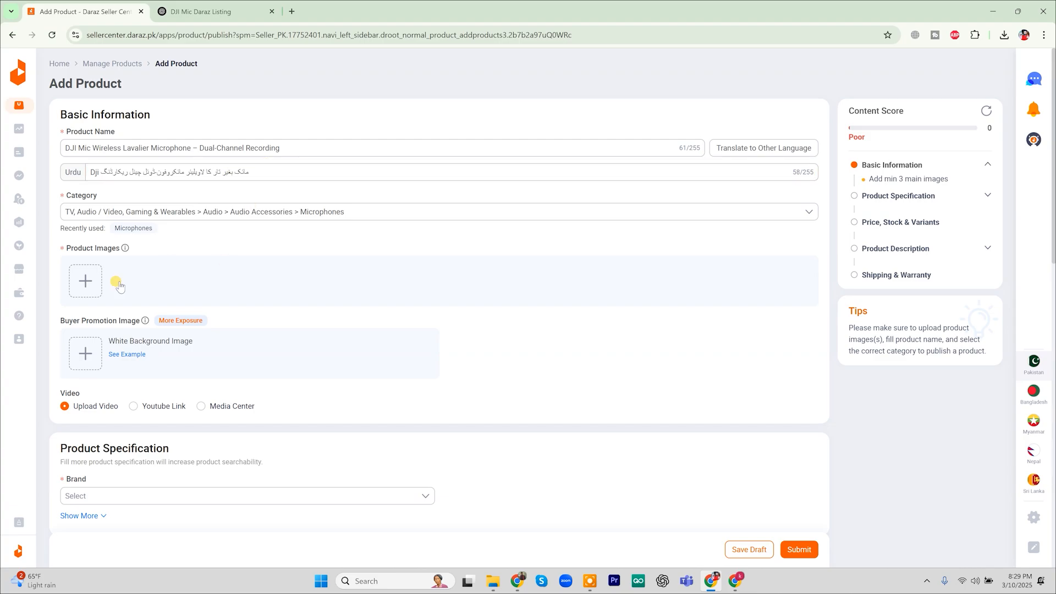
mouse_move(85, 280)
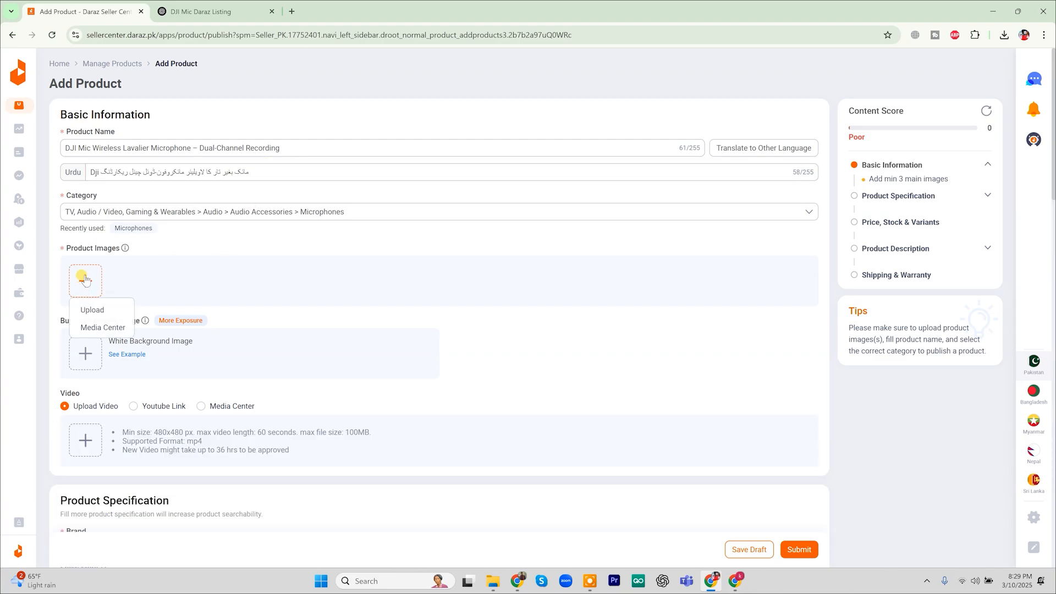
click(85, 279)
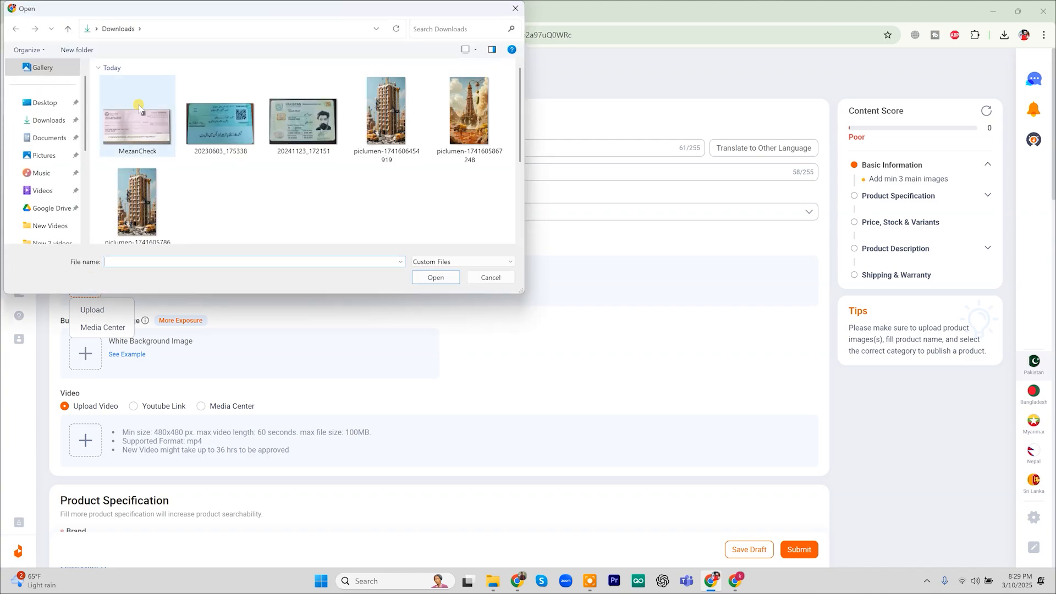
click(379, 147)
click(436, 277)
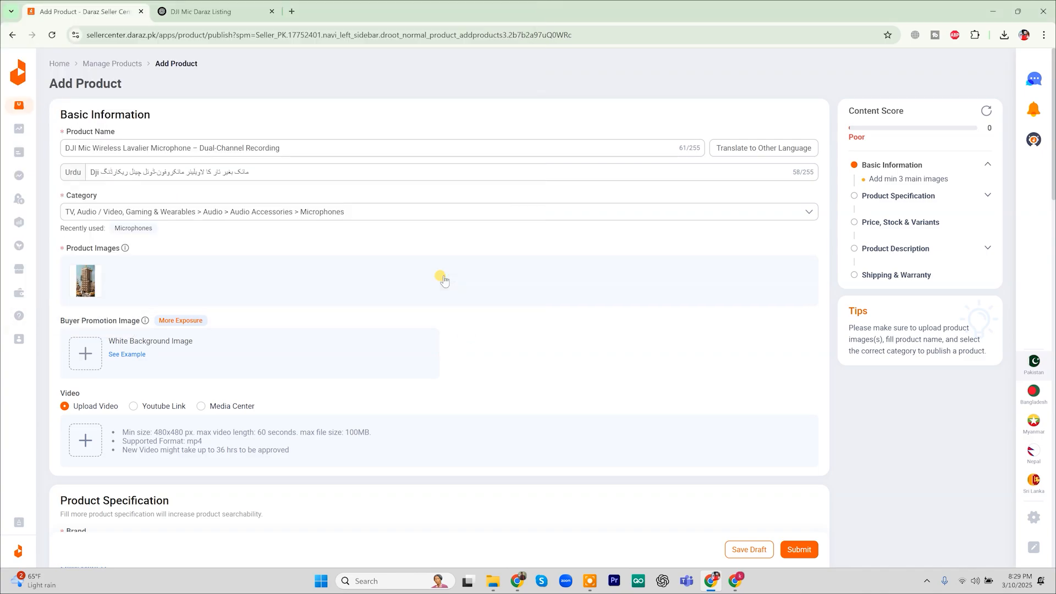
scroll(388, 325, down, 1)
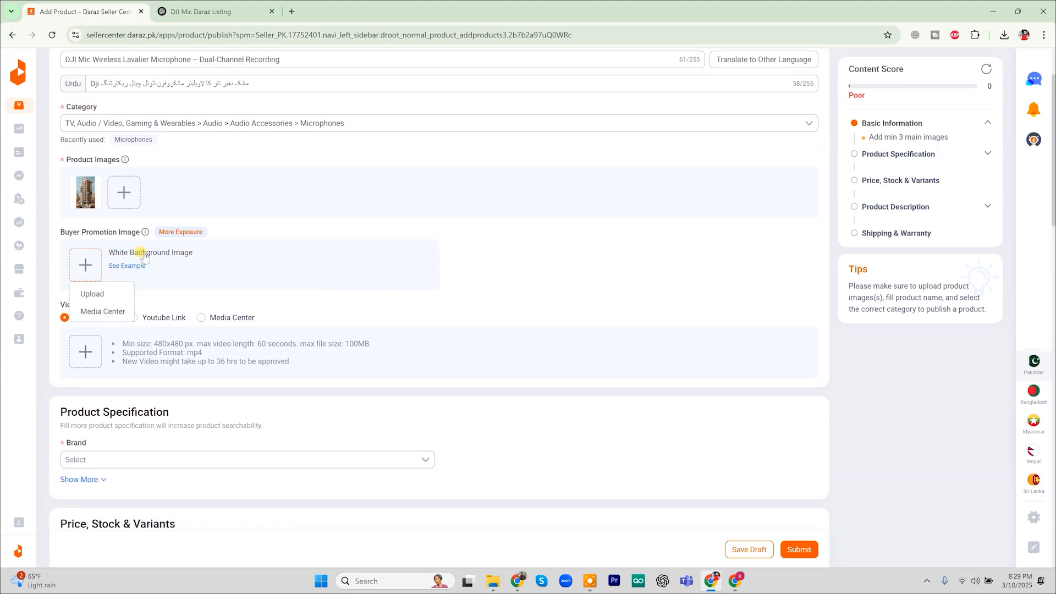
click(91, 293)
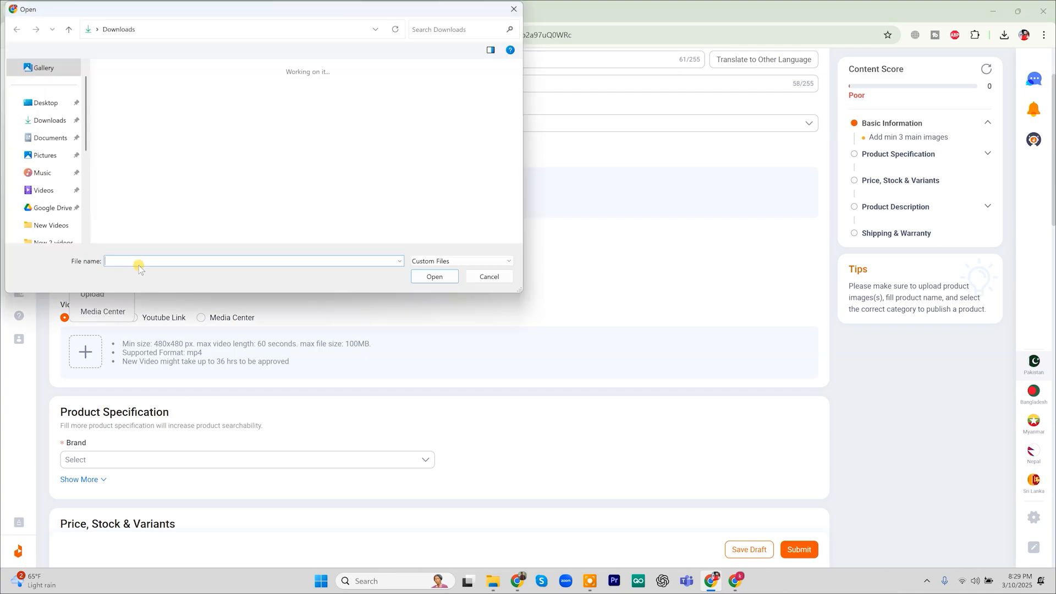
click(399, 135)
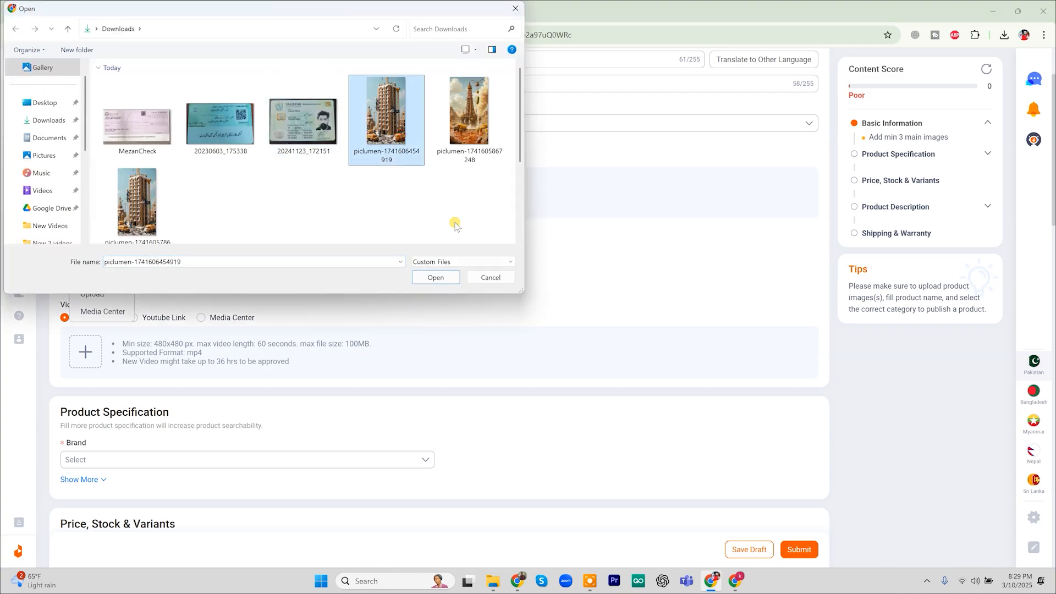
click(483, 159)
click(432, 282)
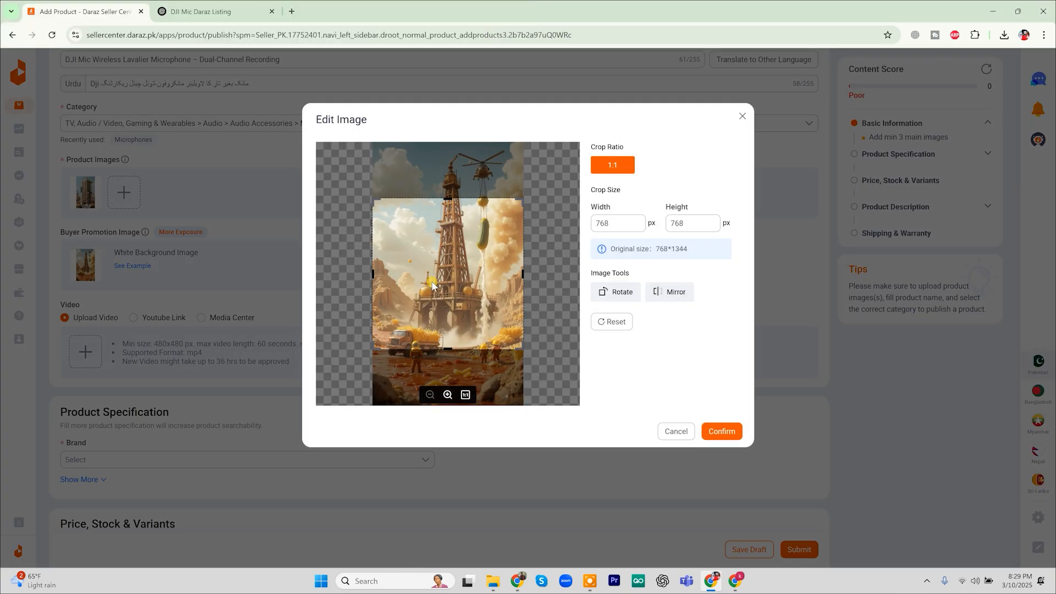
click(714, 431)
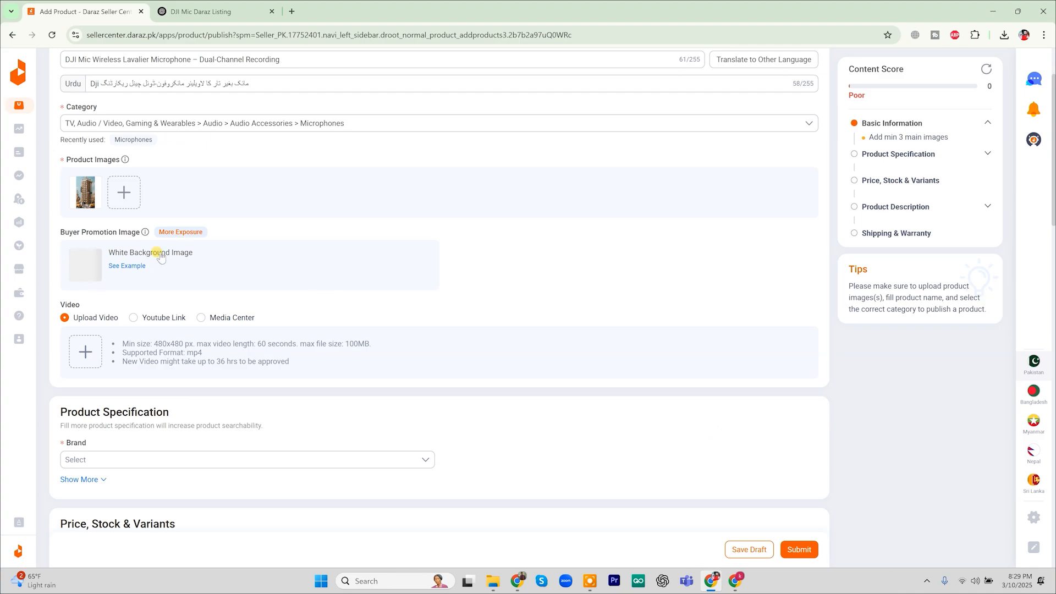
Keep the video source on Upload Video after trying YouTube and media library
mouse_move(91, 272)
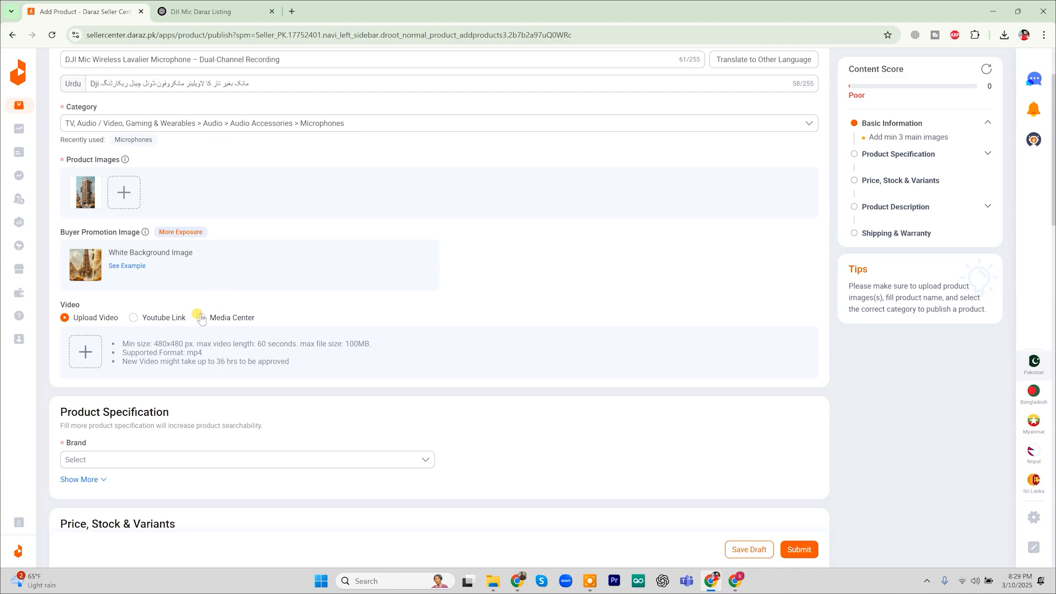
scroll(201, 318, down, 1)
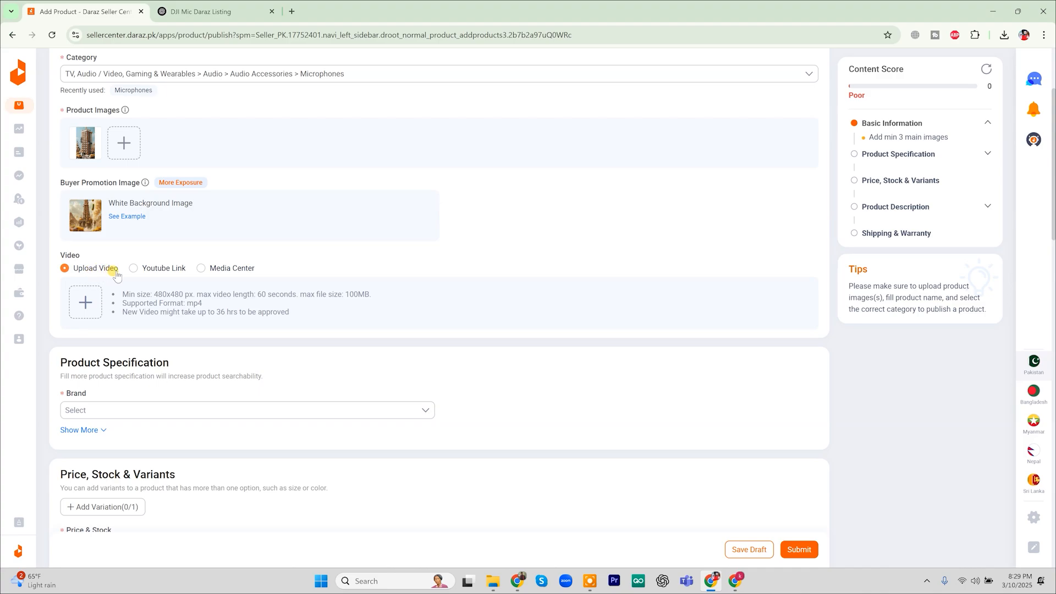
click(132, 268)
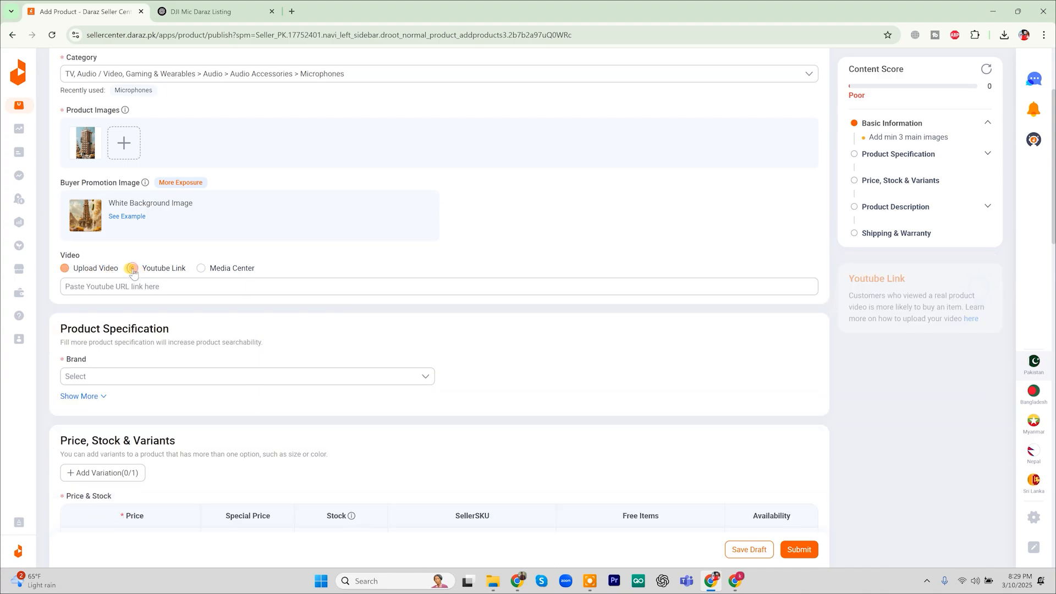
click(199, 268)
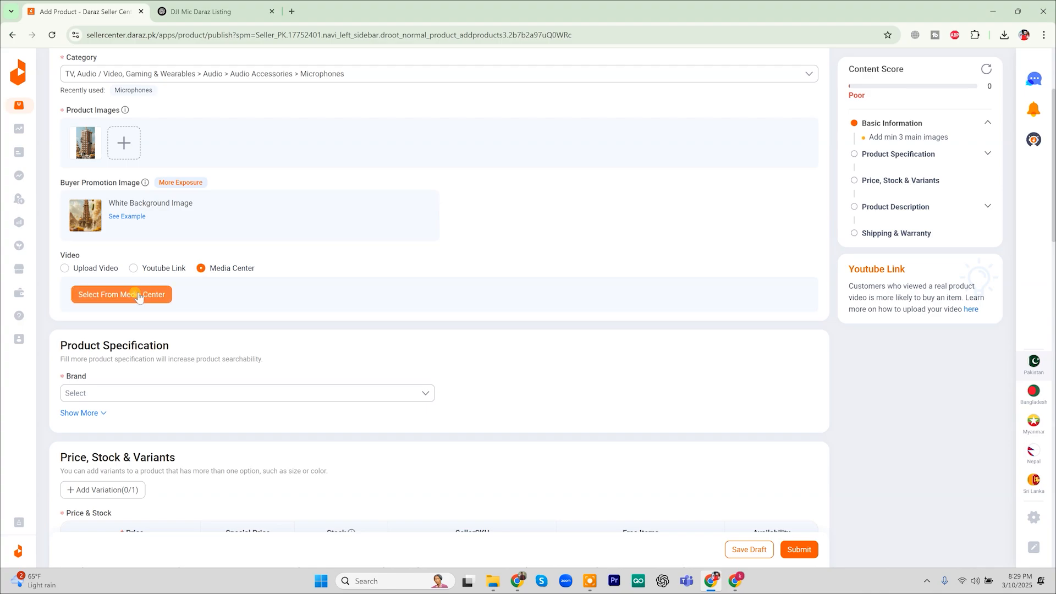
click(70, 269)
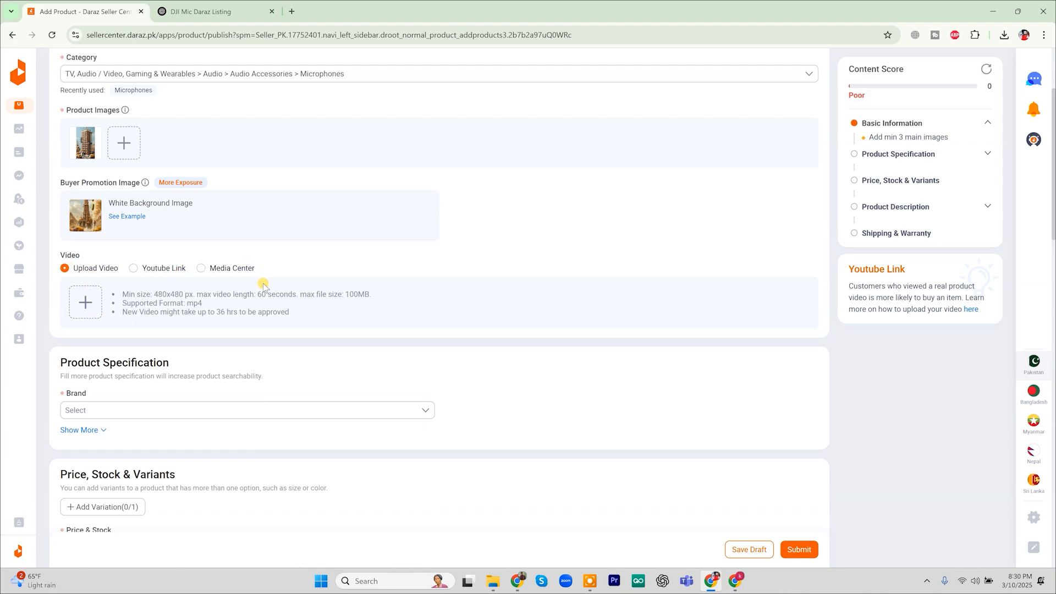
Check the Brand list and close it without selecting a brand
scroll(264, 286, down, 2)
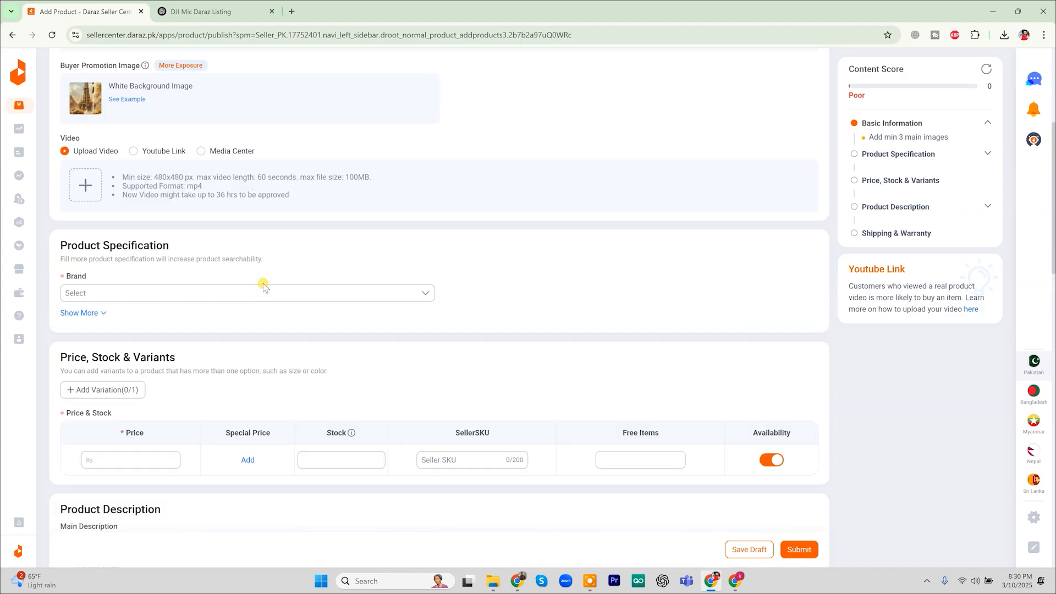
click(129, 283)
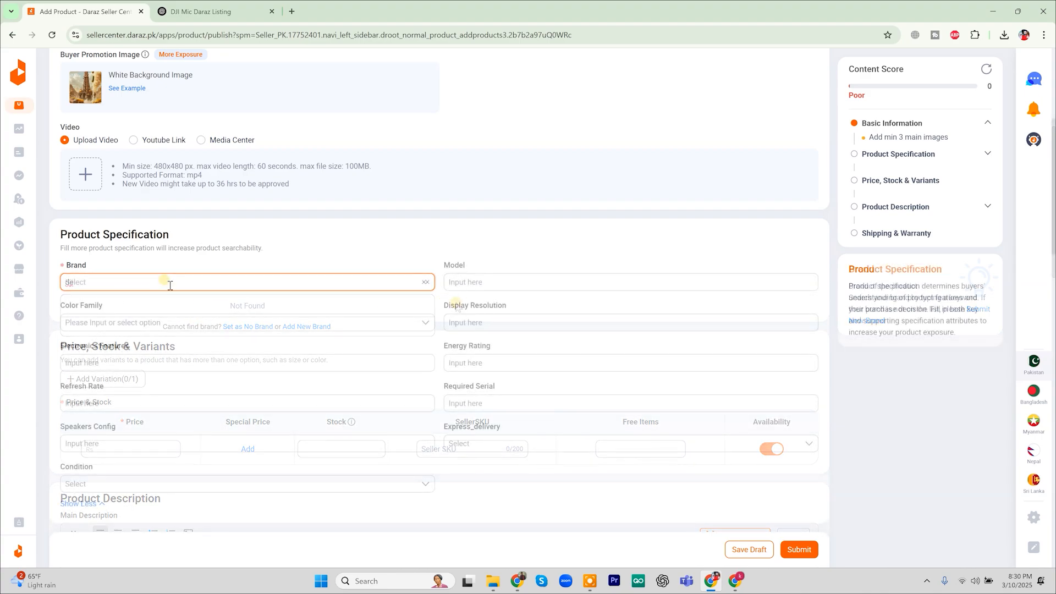
click(277, 279)
click(277, 279)
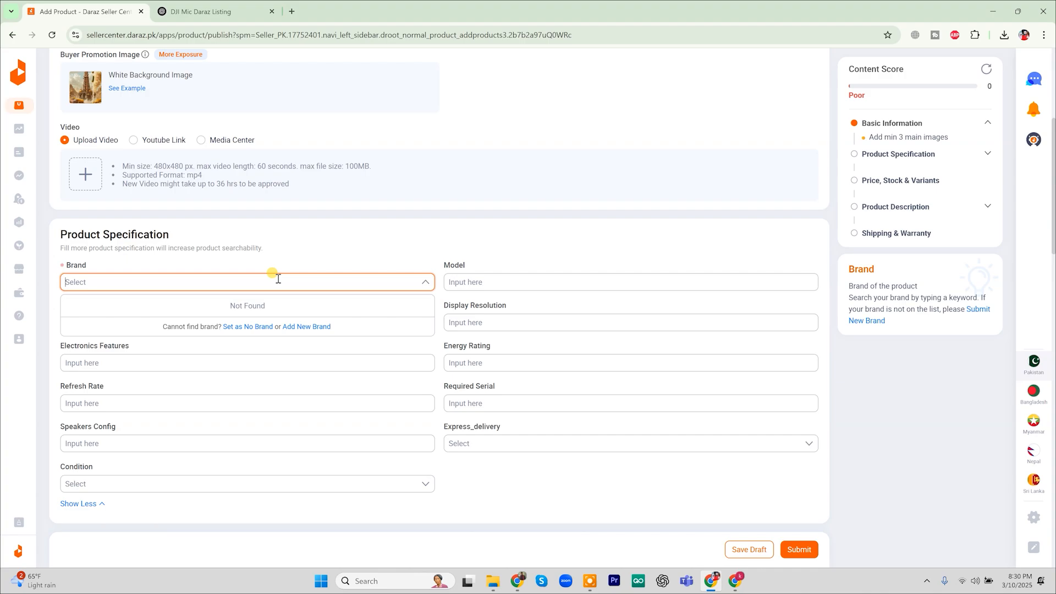
click(293, 258)
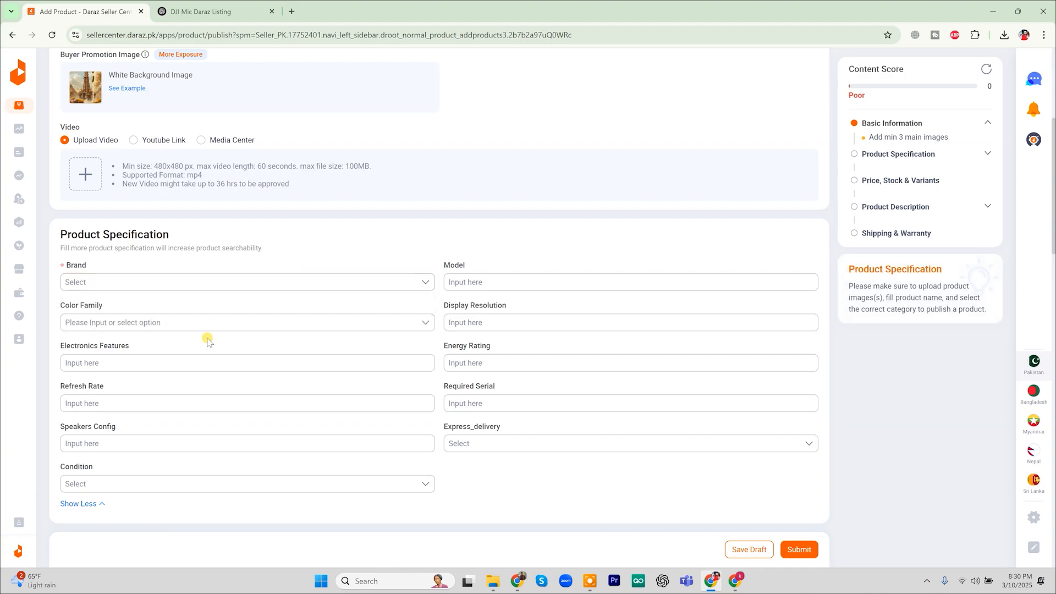
click(173, 326)
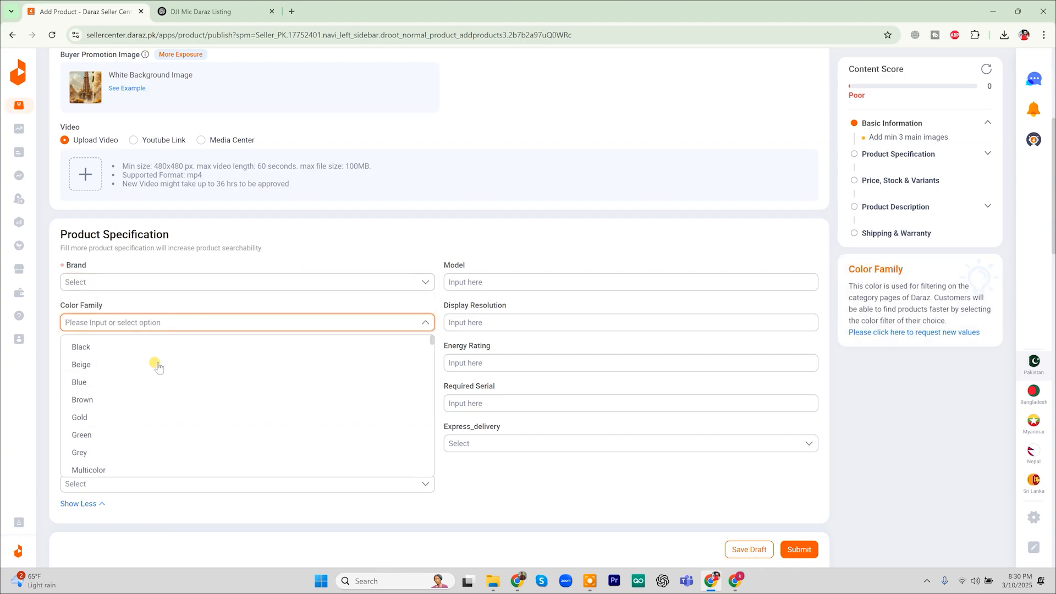
Set Color Family to Black, Blue and Gold
click(163, 347)
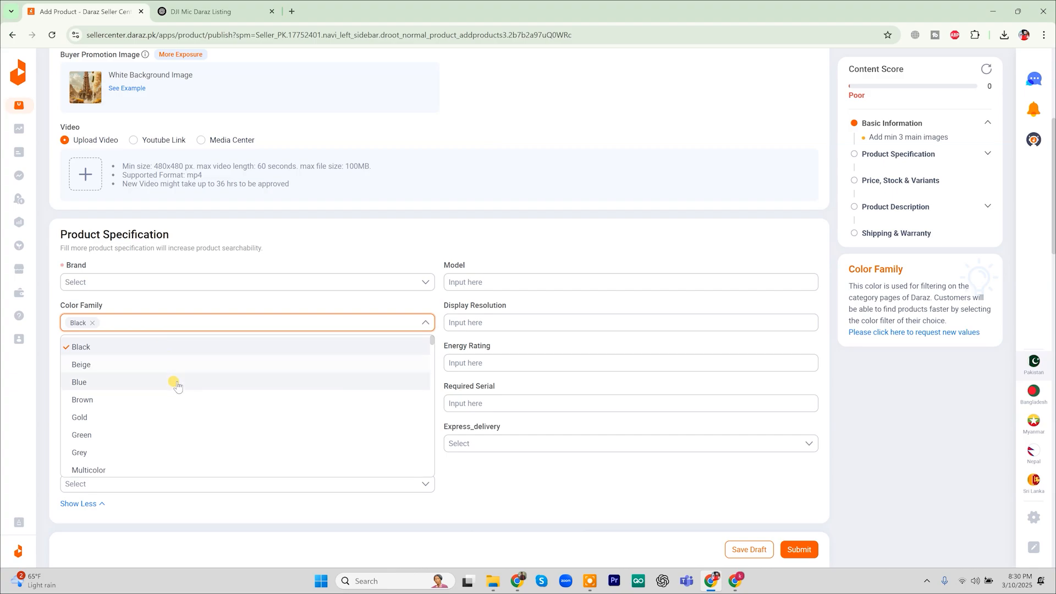
click(173, 383)
click(173, 416)
click(283, 305)
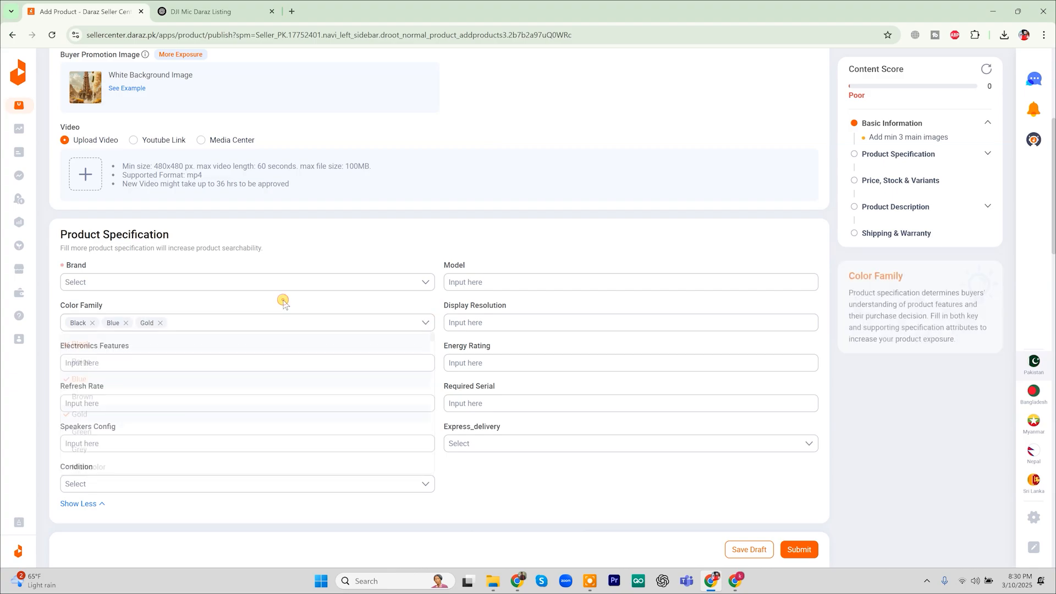
Enter 400m as the Model in the product specification
click(274, 363)
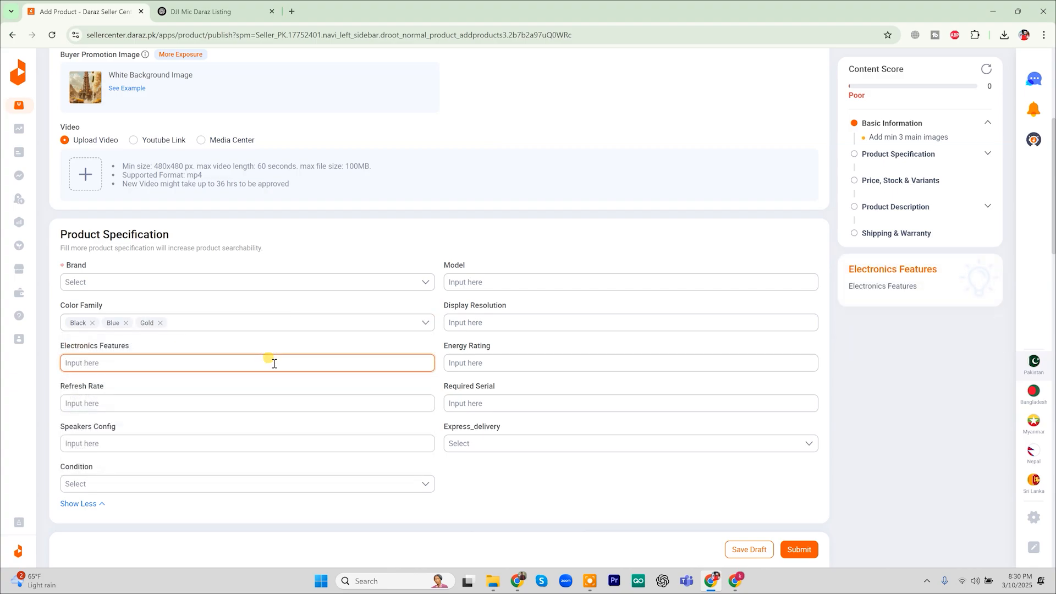
click(481, 289)
text(400m)
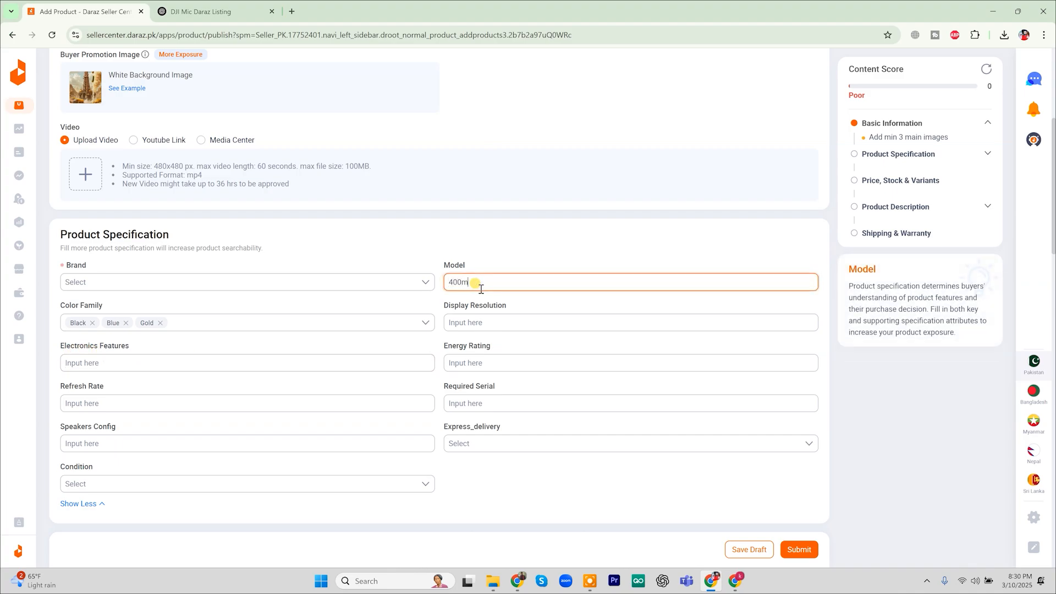
click(472, 323)
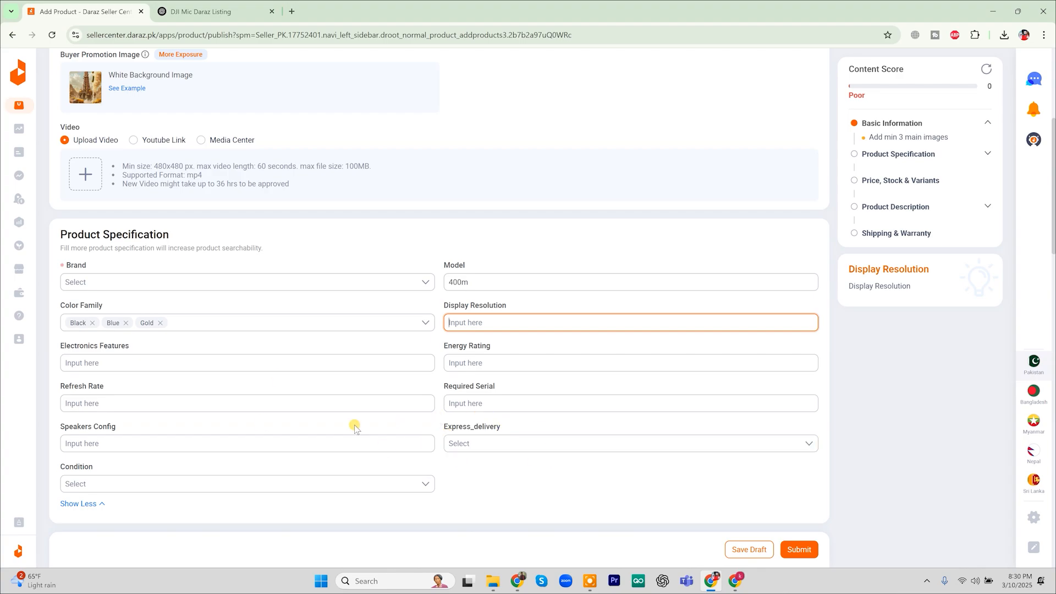
scroll(695, 445, down, 6)
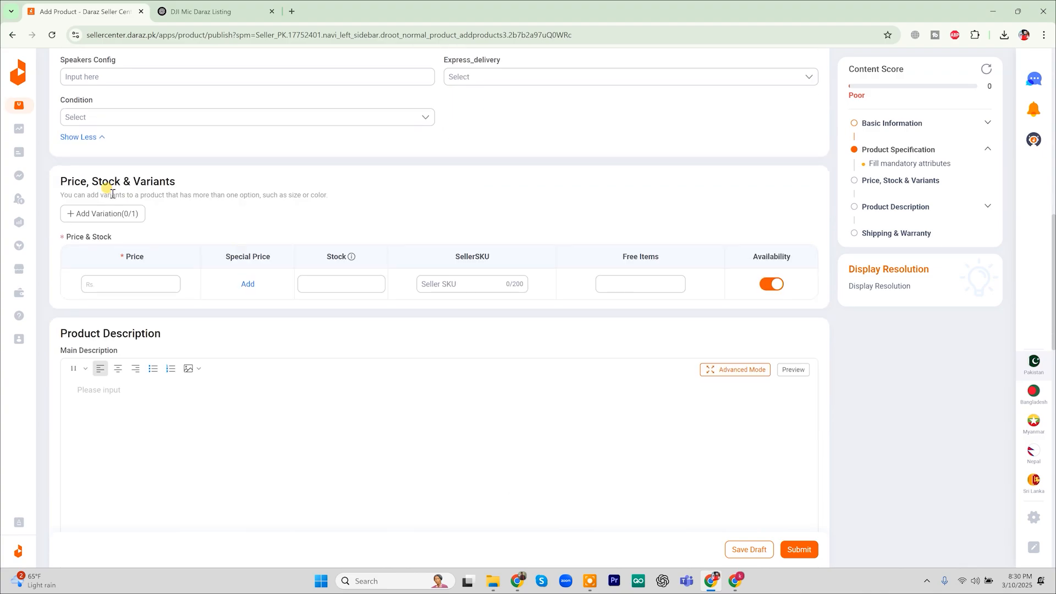
click(128, 284)
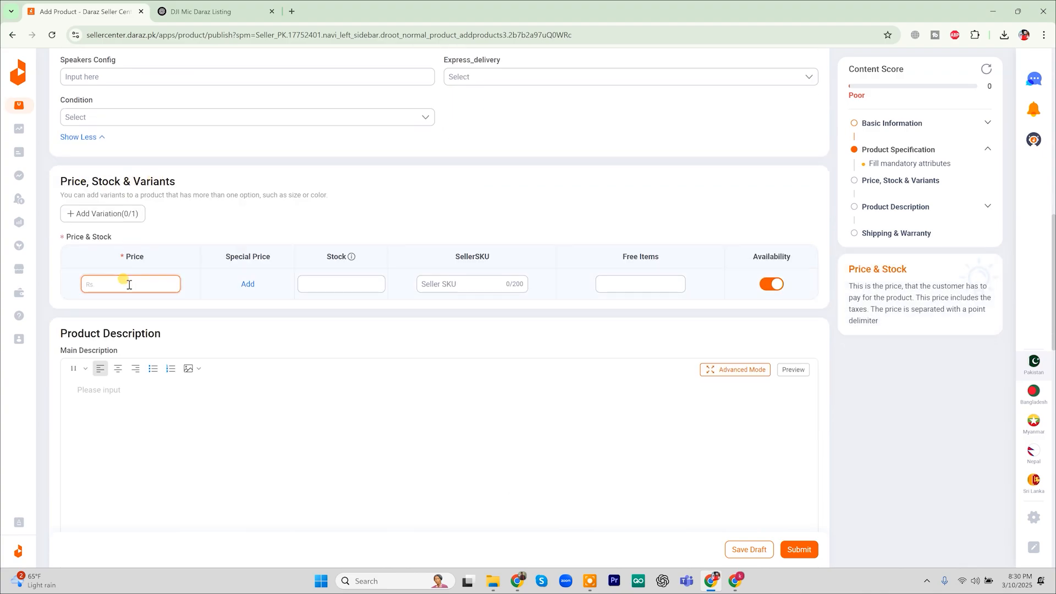
Set the price to 6,000 with a special price of 5,000
text(6,000)
click(264, 335)
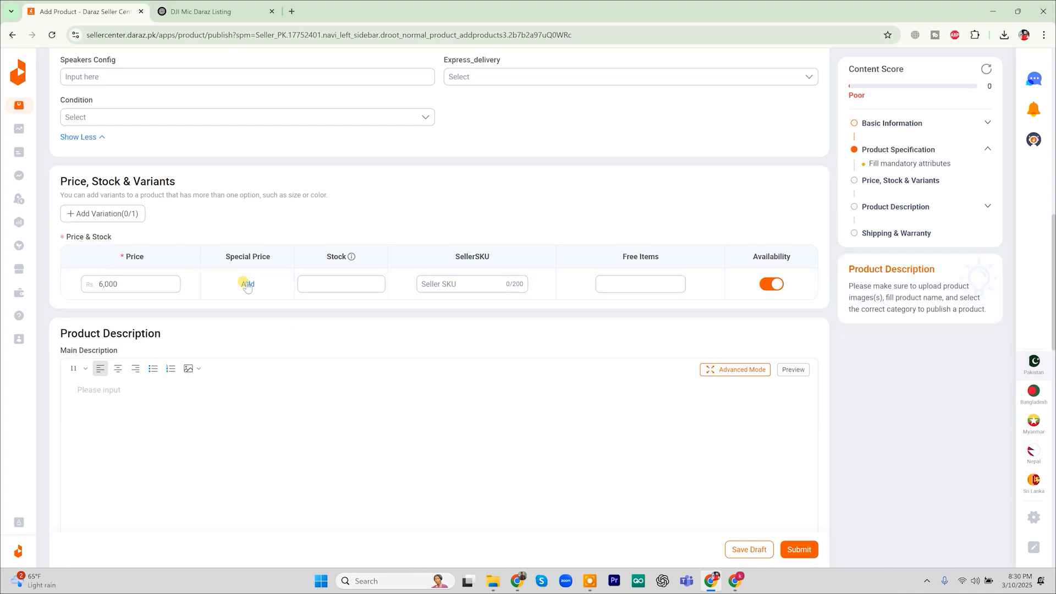
click(247, 292)
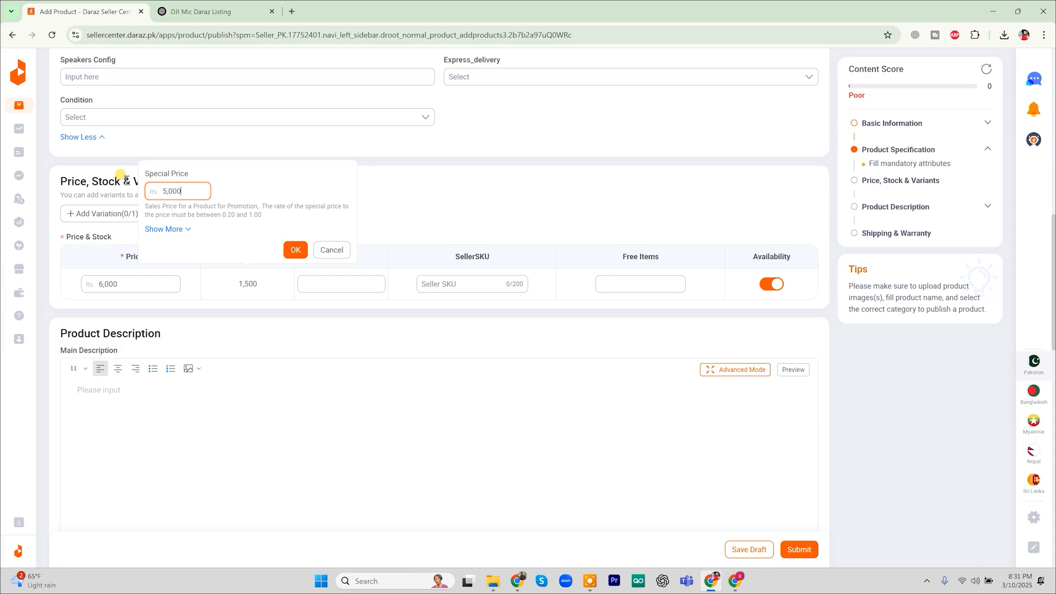
click(284, 250)
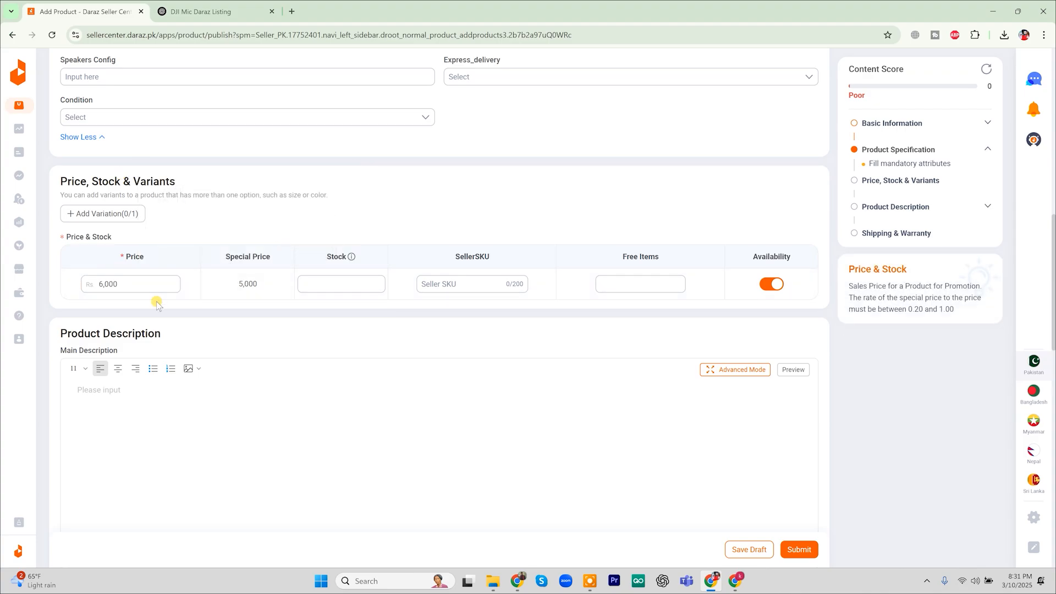
Enter stock 40 and seller SKU mic212, leaving Free Items empty
click(321, 278)
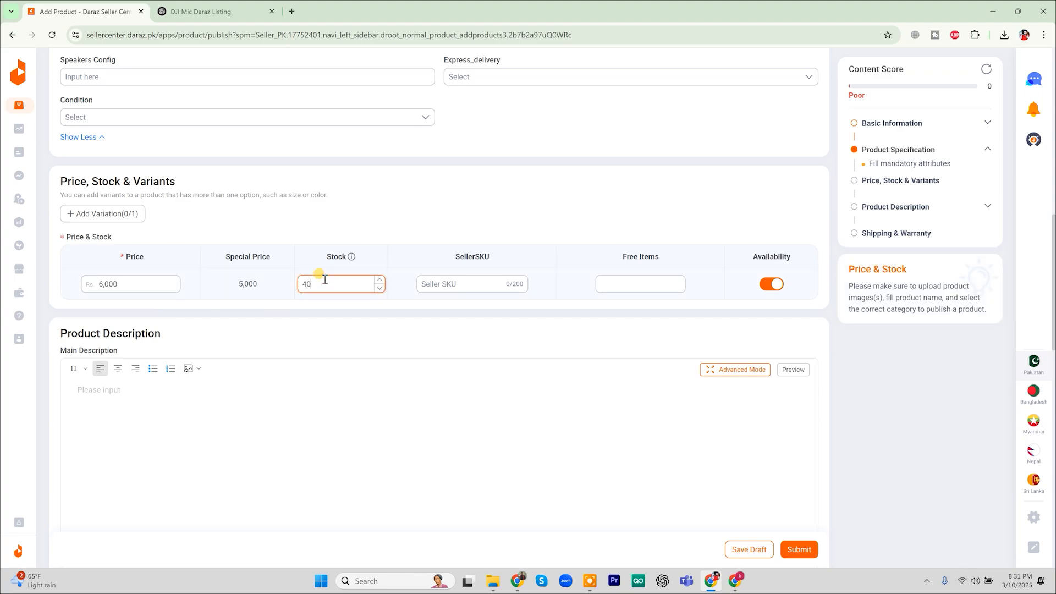
click(449, 283)
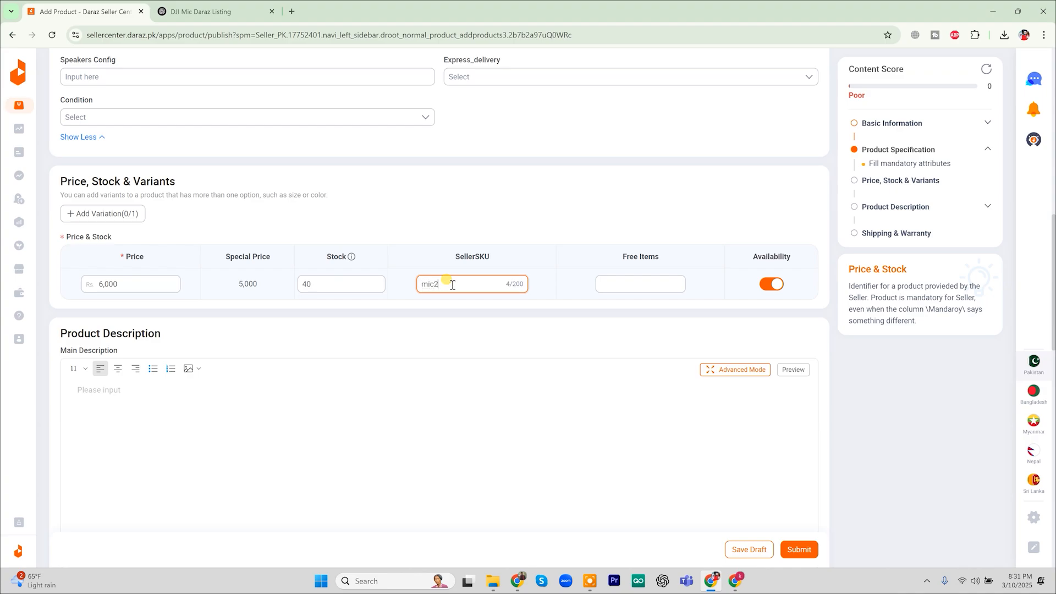
click(634, 283)
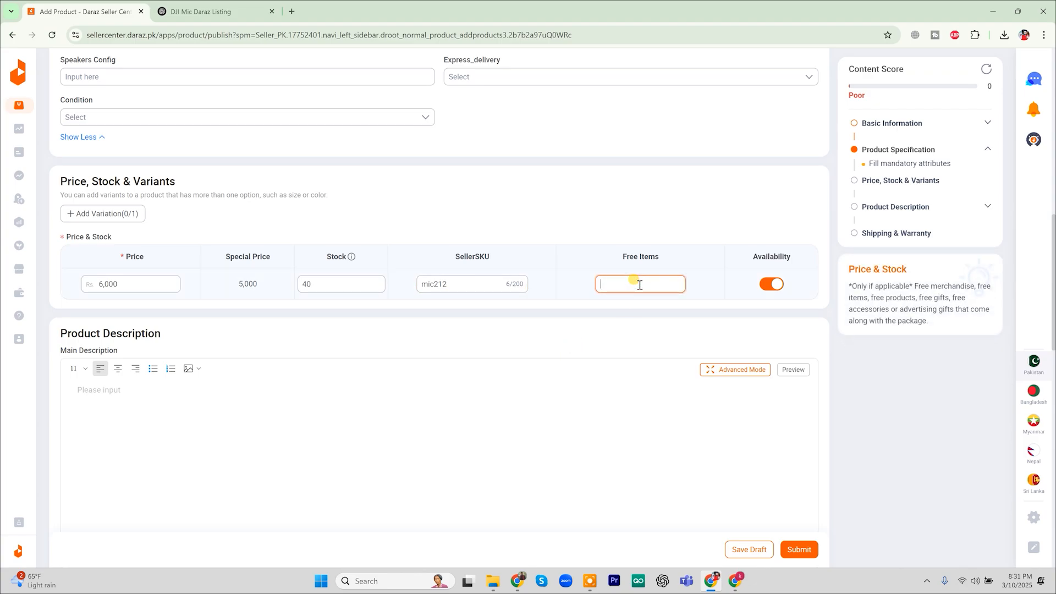
click(611, 311)
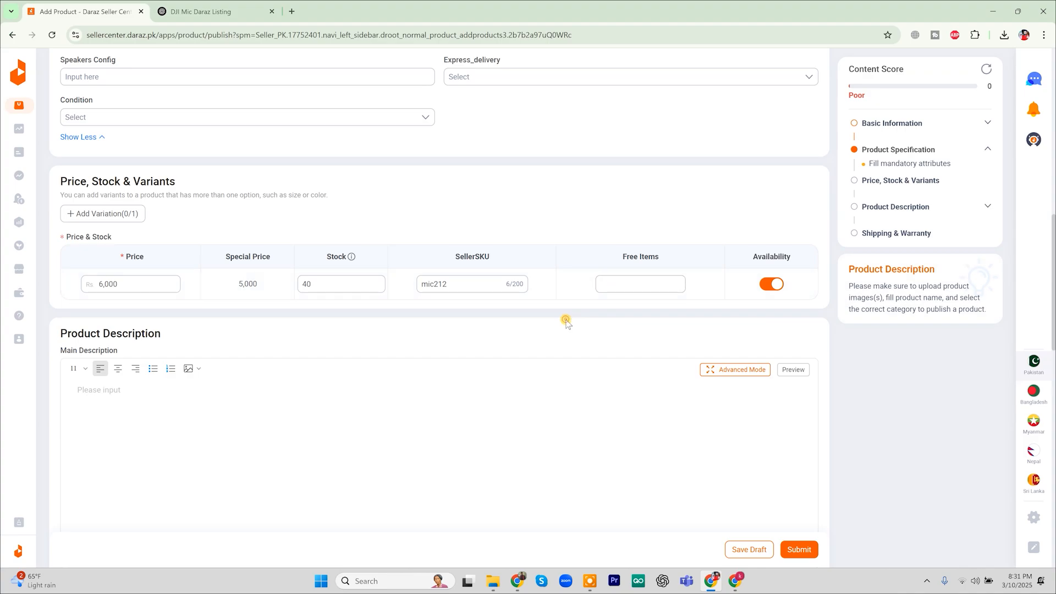
scroll(247, 358, down, 3)
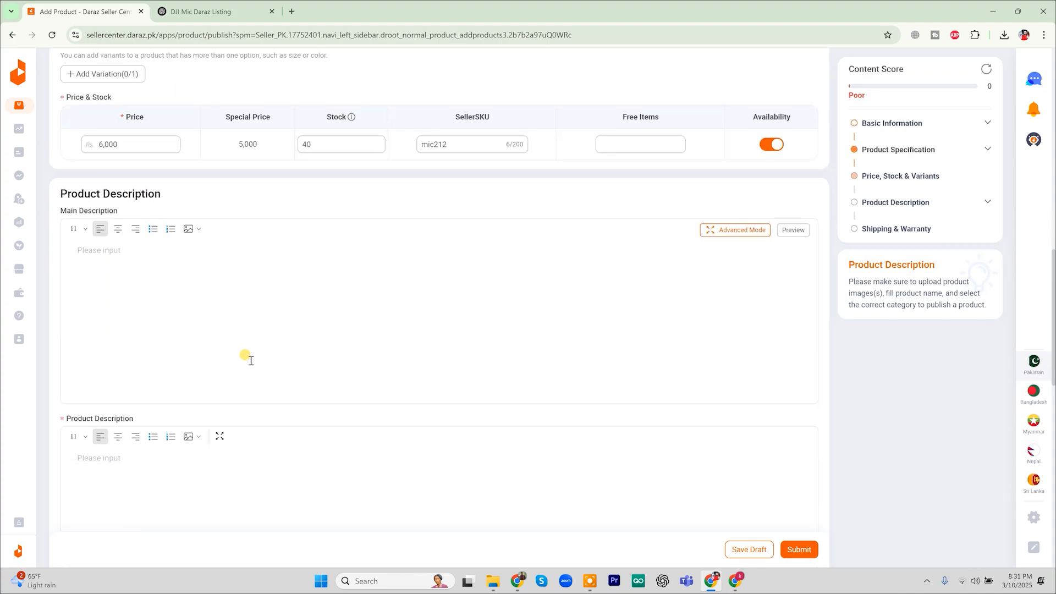
click(176, 274)
Copy the ChatGPT listing from Product Highlights through 'Order Now' and return to Daraz
click(224, 3)
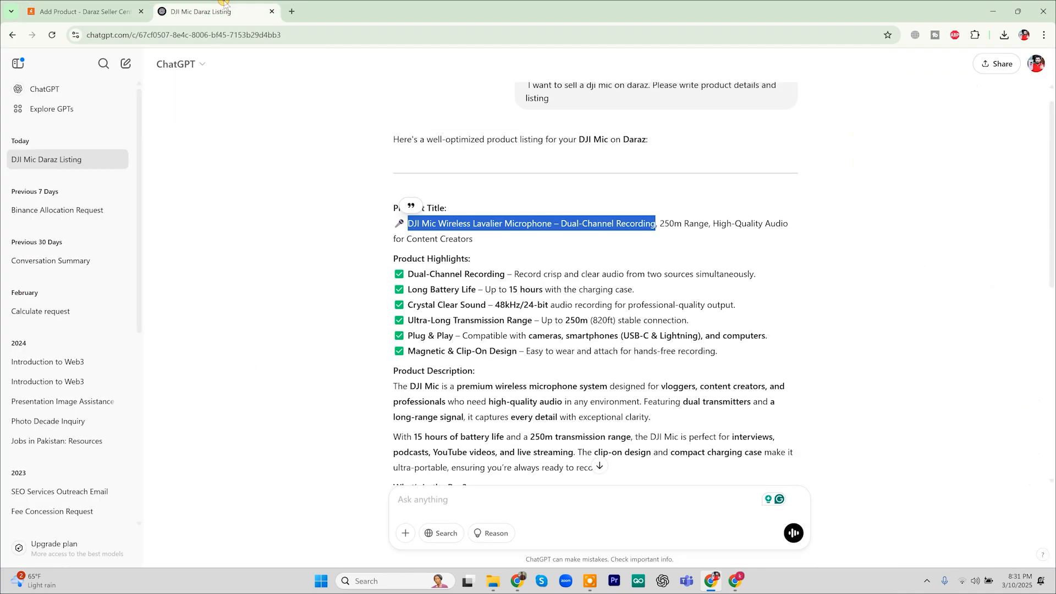
click(408, 246)
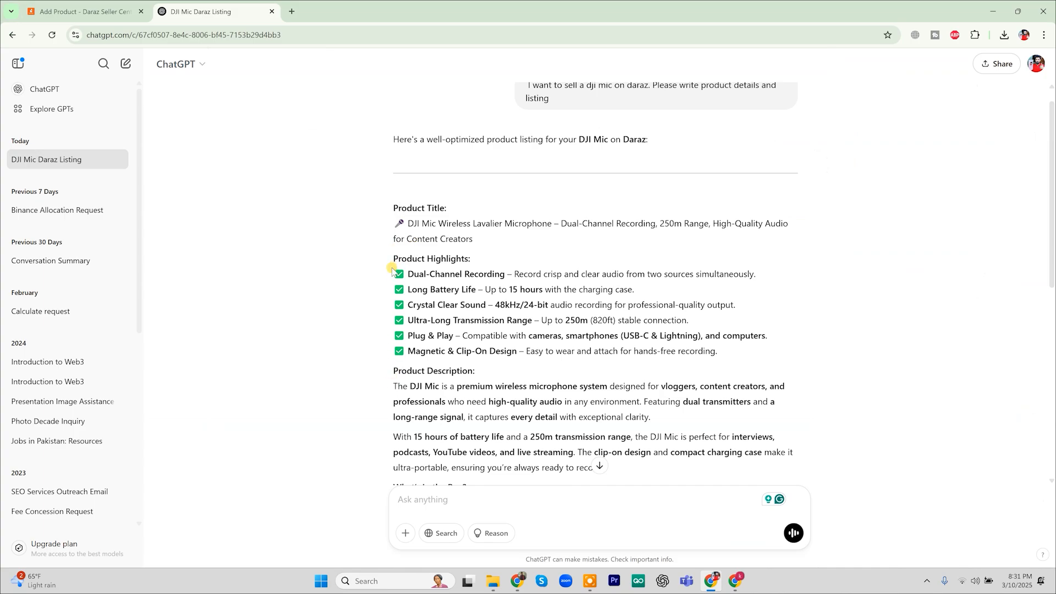
drag(391, 270, 660, 386)
scroll(631, 407, down, 4)
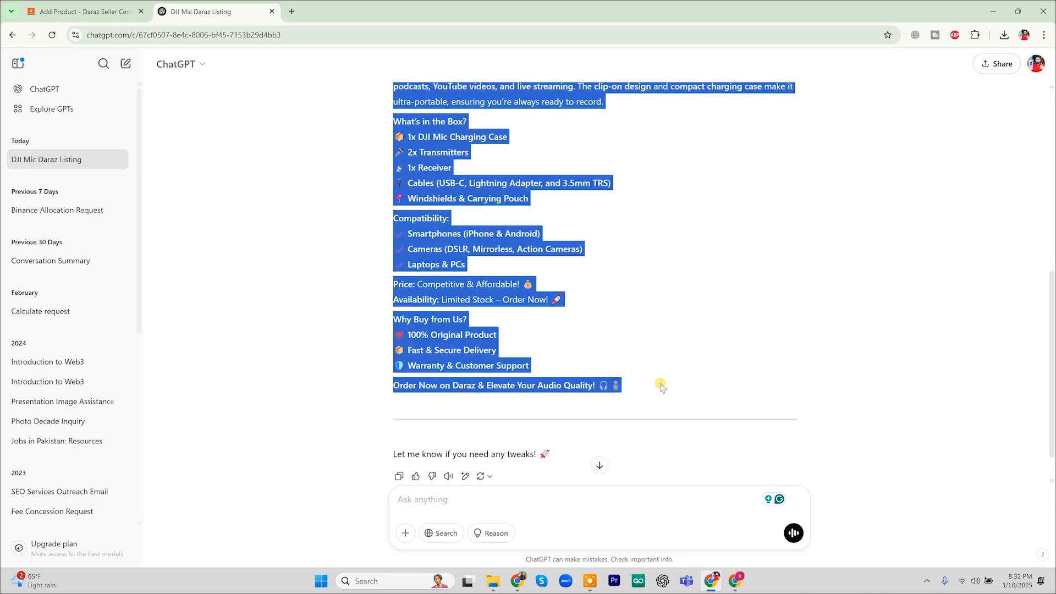
click(80, 10)
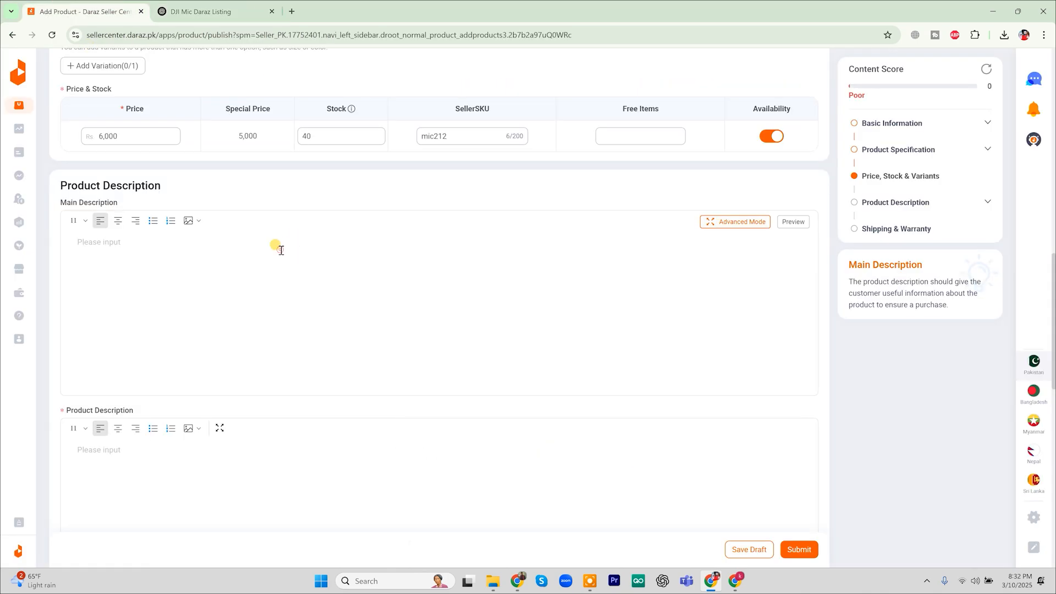
Paste the full generated DJI Mic listing into Main Description
key(ctrl+v)
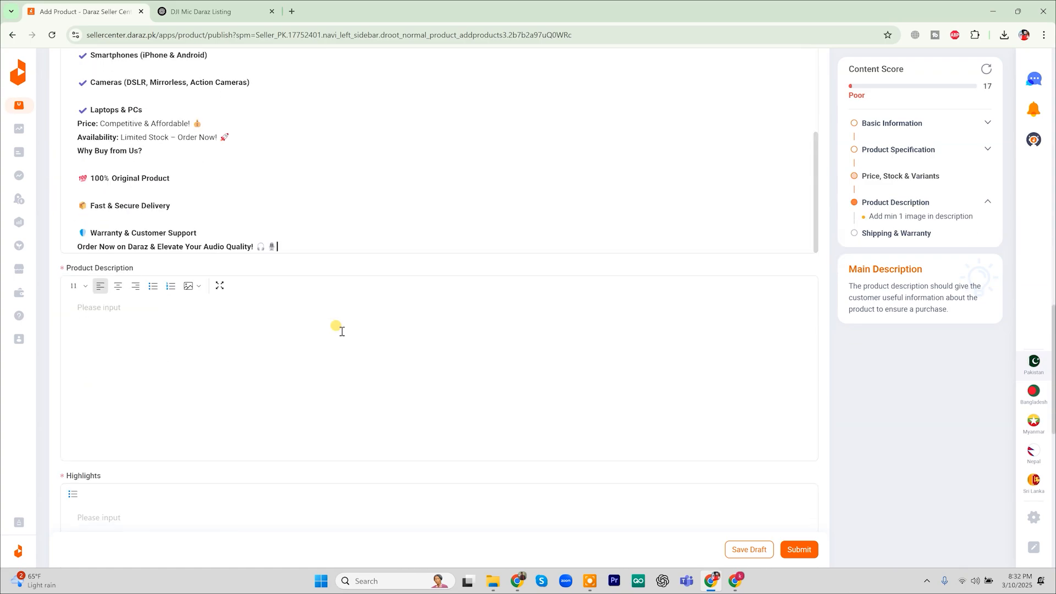
scroll(341, 332, up, 8)
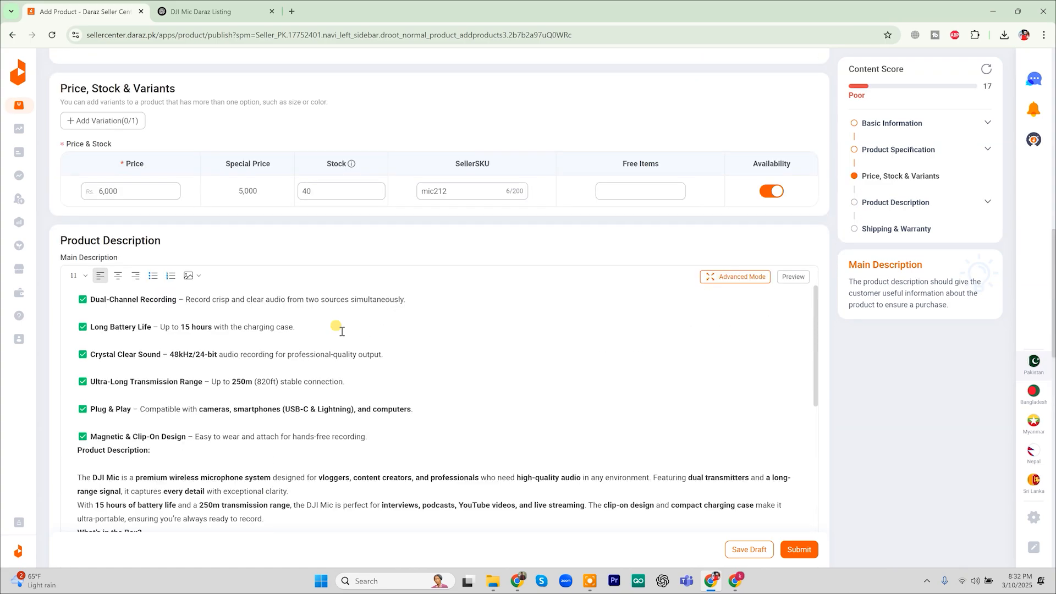
scroll(341, 331, down, 2)
scroll(346, 330, up, 1)
scroll(346, 330, down, 2)
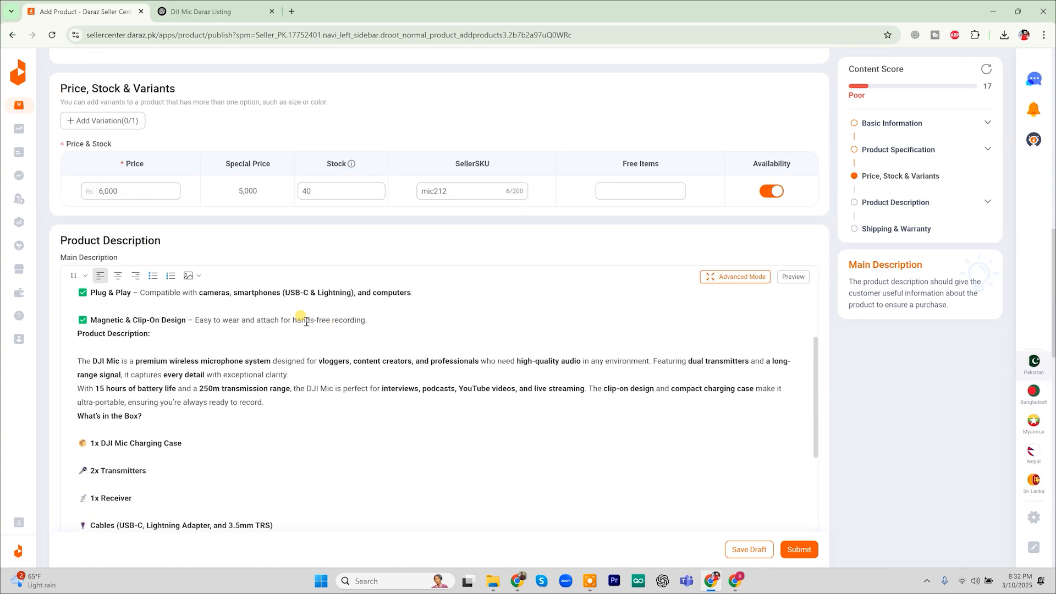
Copy the text from 'Product Description:' onward into the Product Description editor
drag(77, 333, 249, 591)
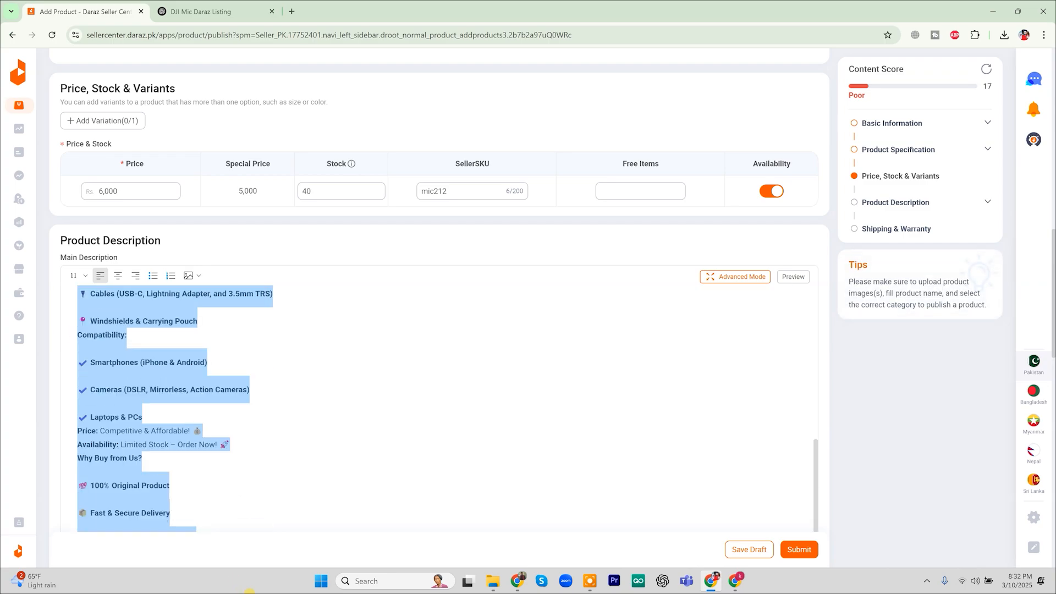
key(ctrl+c)
scroll(273, 411, down, 5)
click(224, 356)
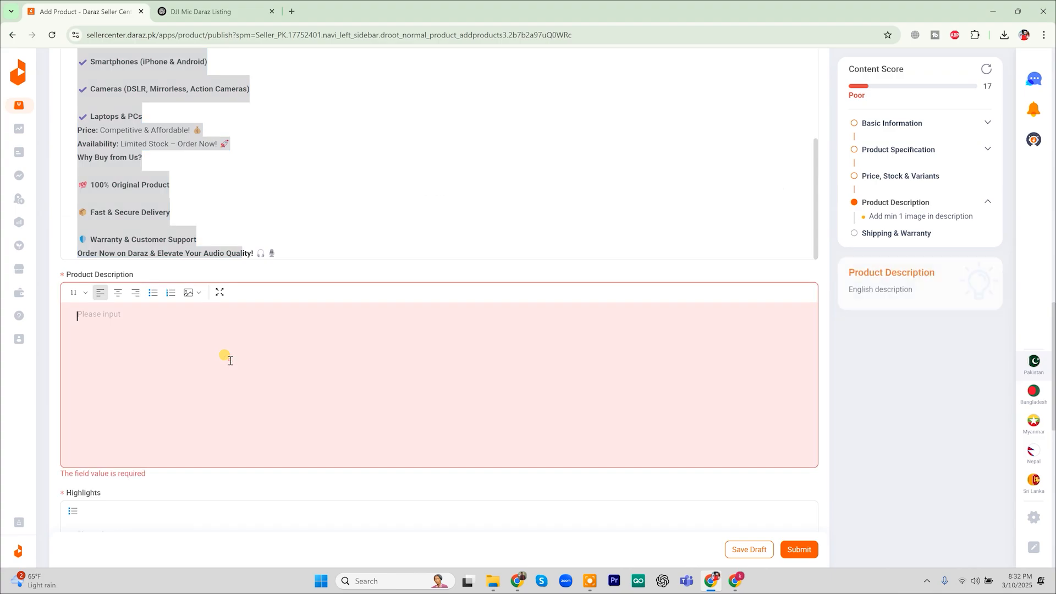
key(ctrl+v)
scroll(224, 356, up, 10)
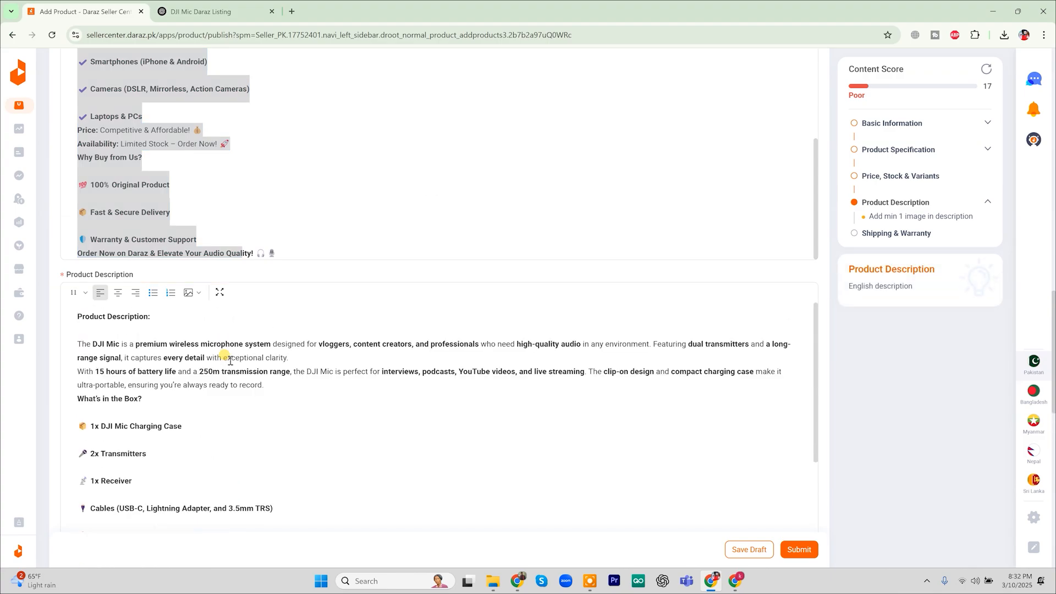
click(133, 315)
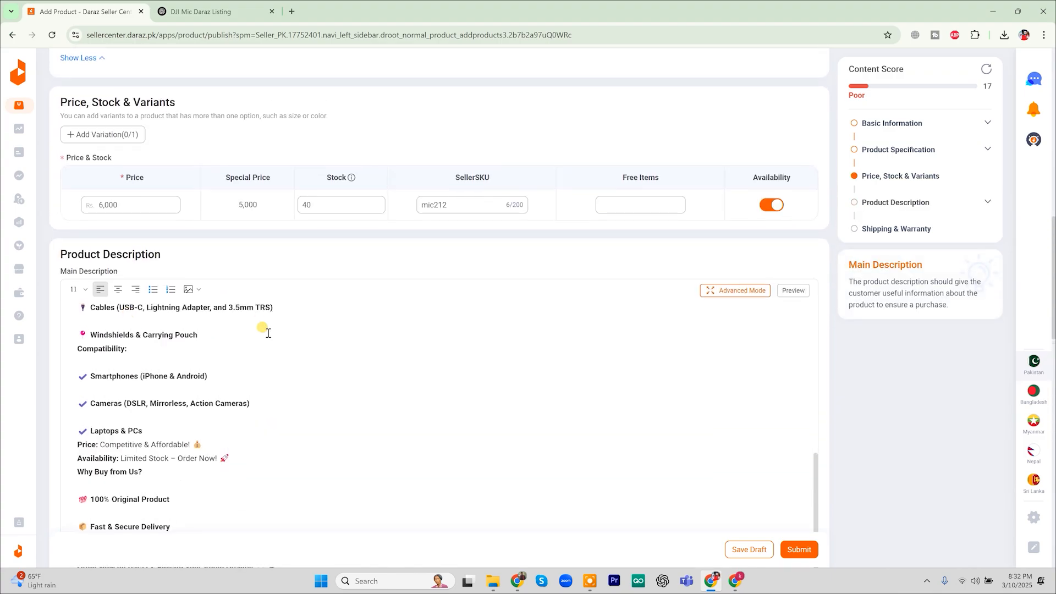
Select the six Product Highlights lines in ChatGPT for the Highlights field
scroll(267, 332, down, 7)
scroll(268, 332, down, 10)
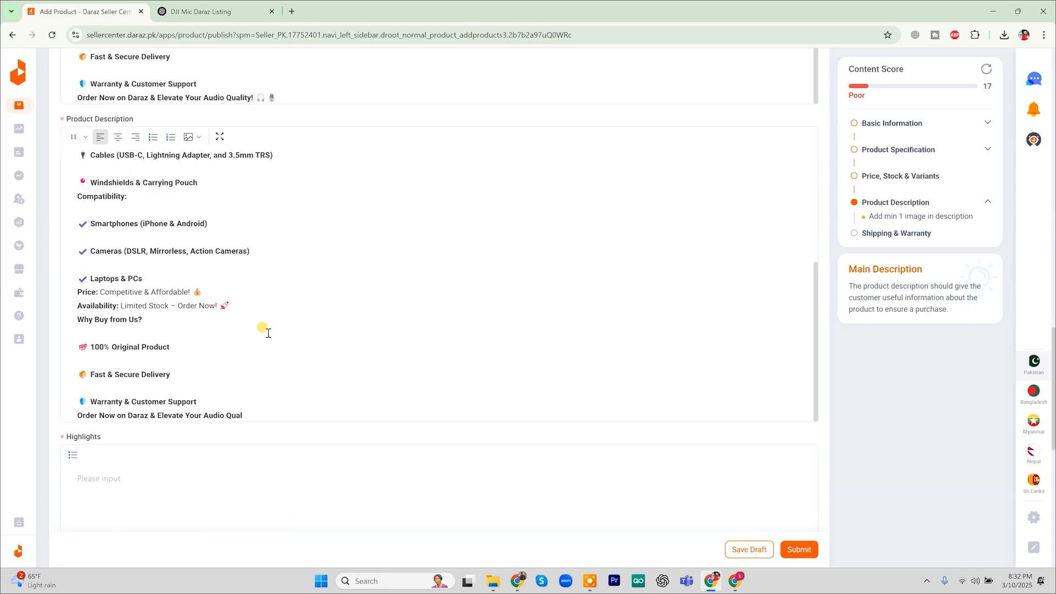
click(215, 297)
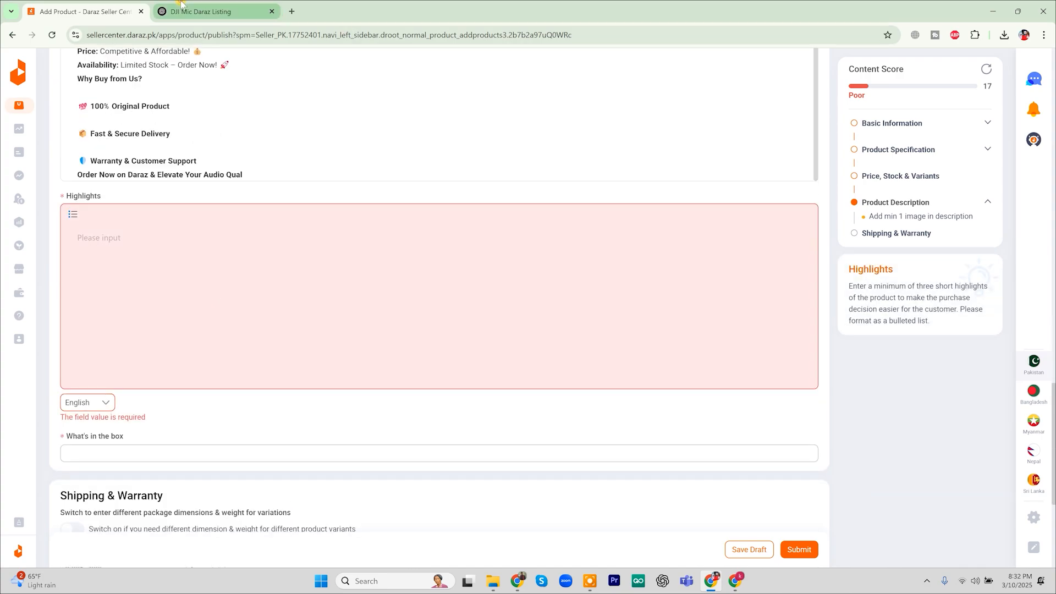
click(201, 11)
scroll(470, 352, up, 5)
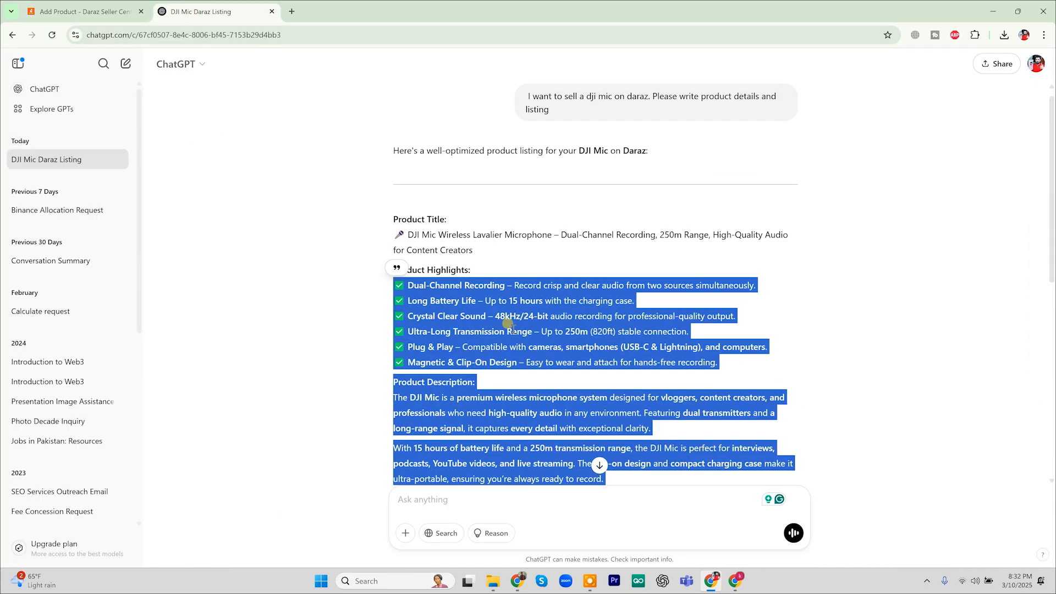
click(386, 292)
drag(392, 289, 731, 367)
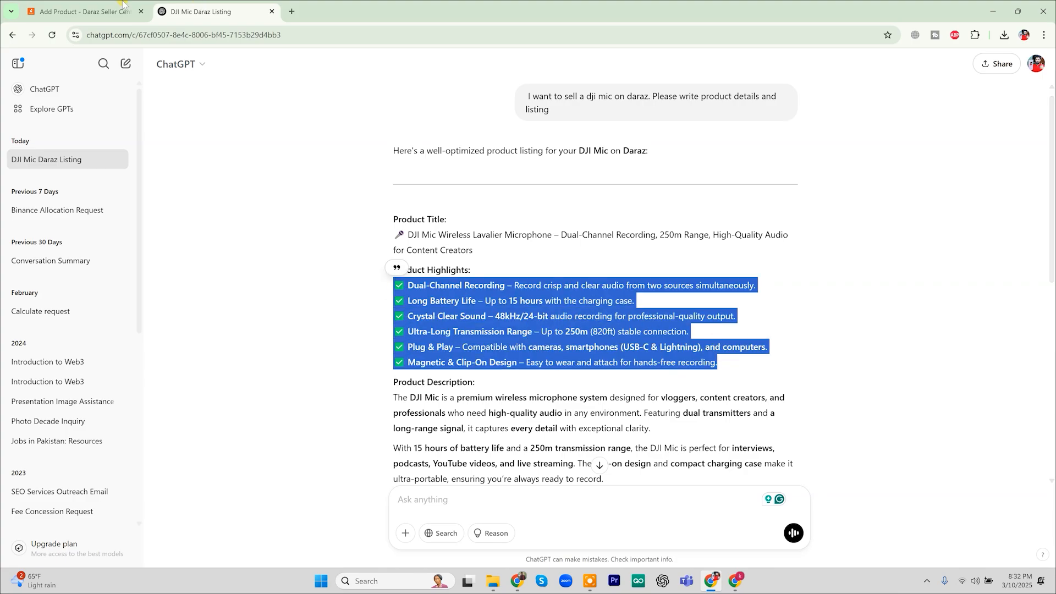
click(83, 11)
Paste the six DJI Mic feature highlights into the Highlights field, checking the ChatGPT conversation
key(ctrl+v)
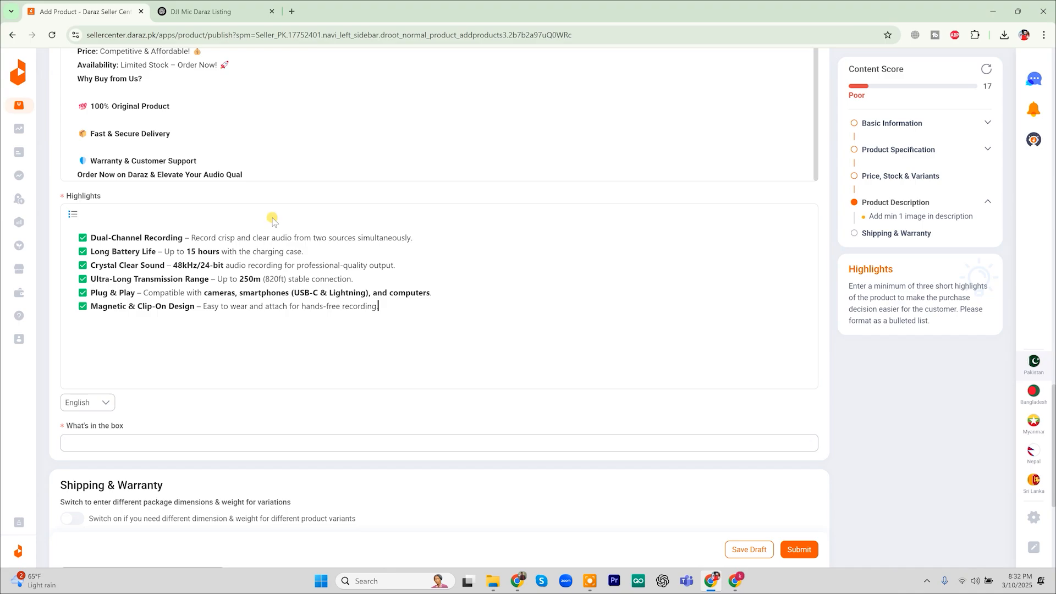
scroll(245, 172, up, 5)
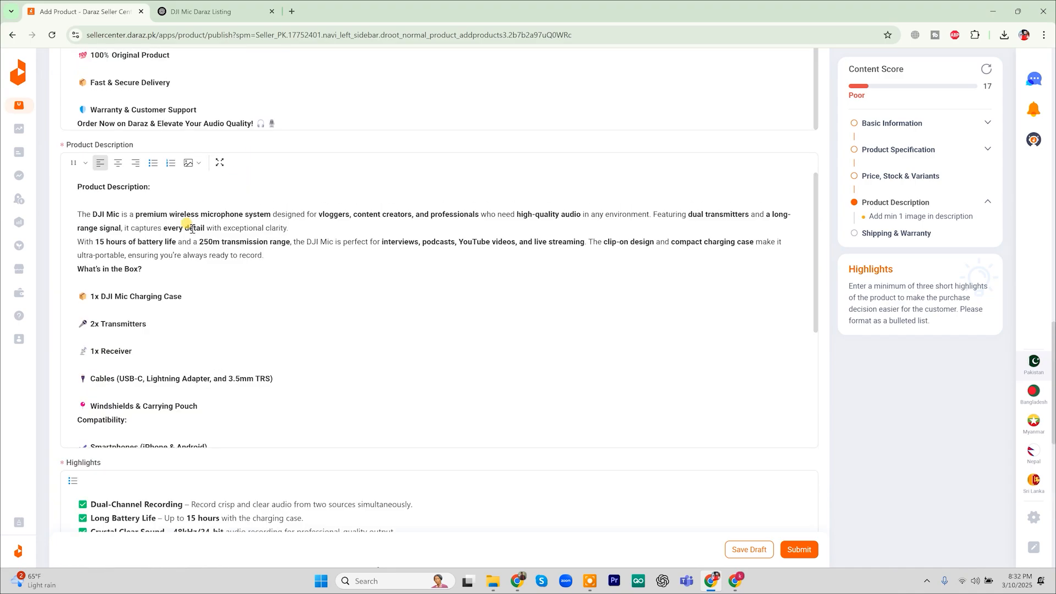
click(199, 11)
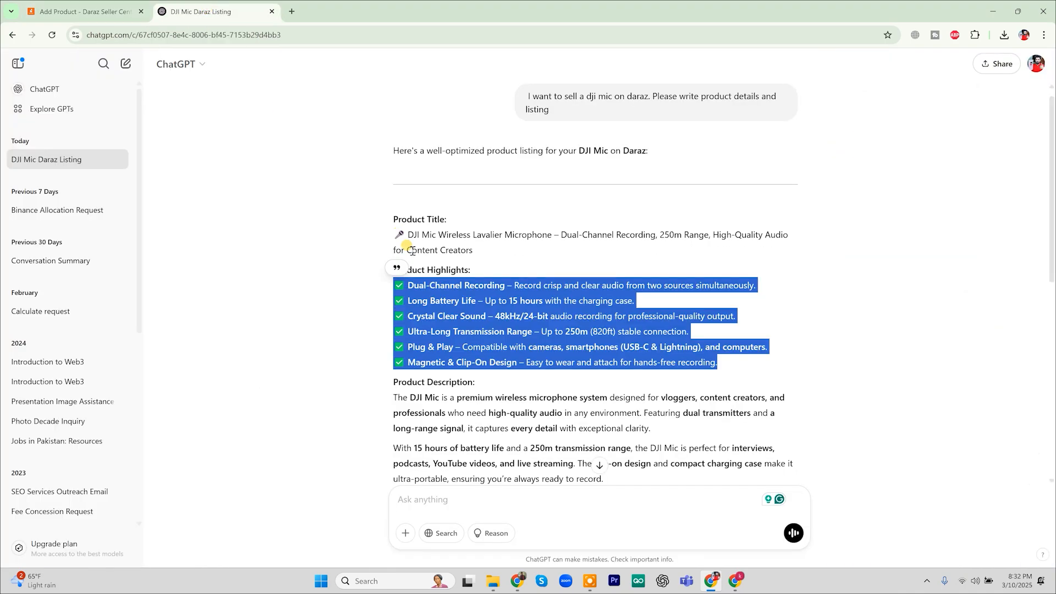
scroll(404, 341, down, 6)
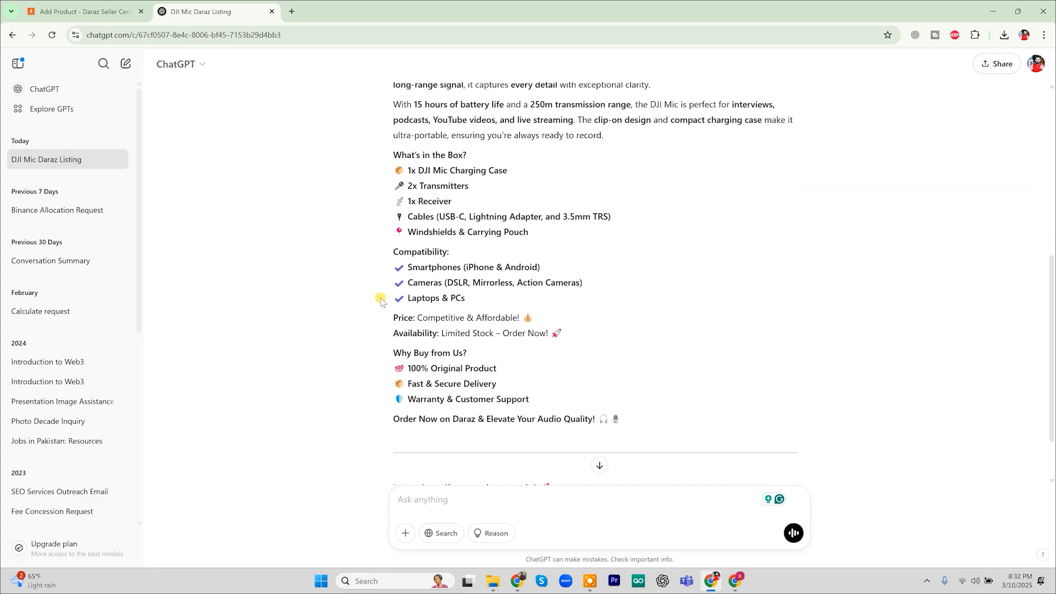
key(ctrl+Tab)
Enter 'cable cell' in the What's in the box field
scroll(490, 283, down, 5)
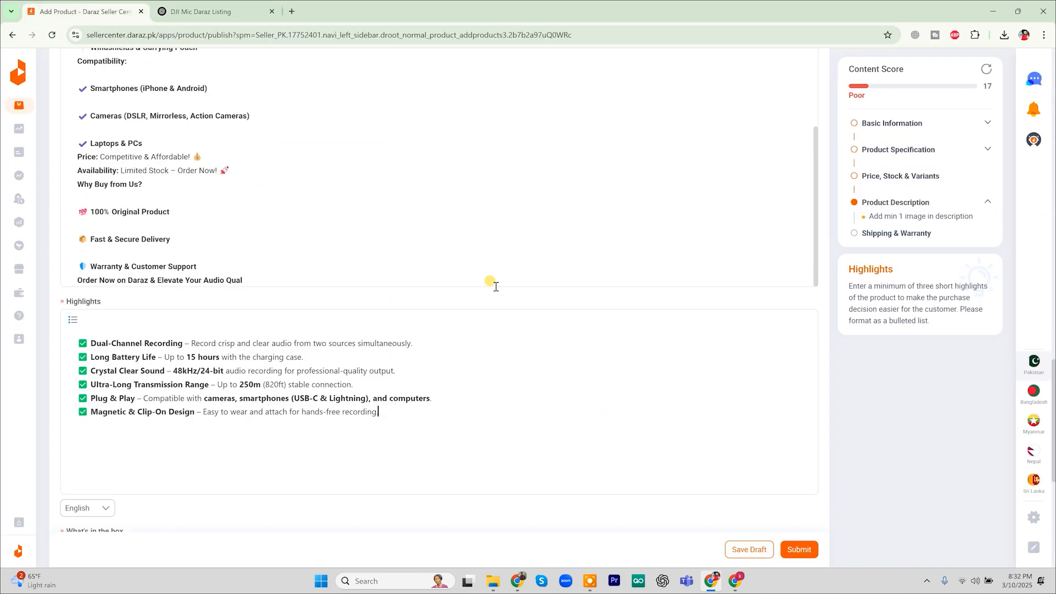
scroll(495, 286, down, 6)
click(102, 222)
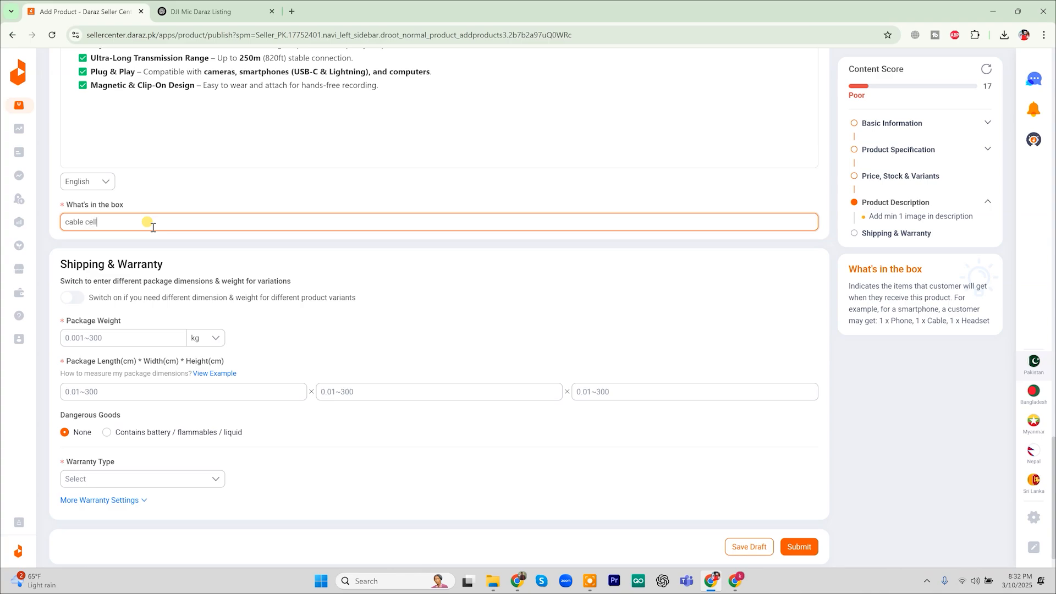
click(308, 260)
scroll(309, 262, down, 1)
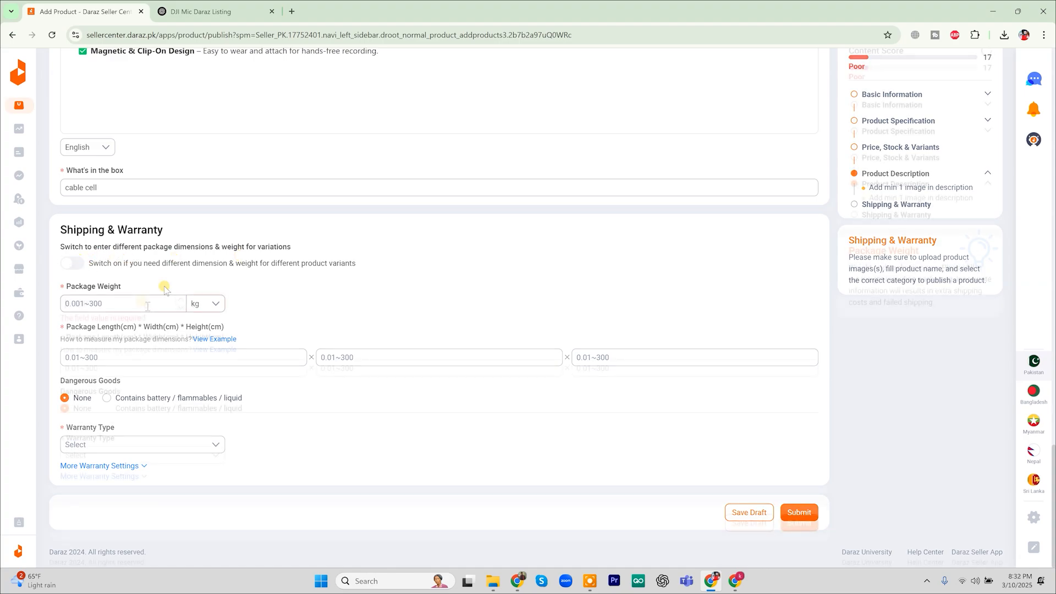
Enter package weight 250 g and package dimensions 200 × 200 × 50 cm
click(148, 304)
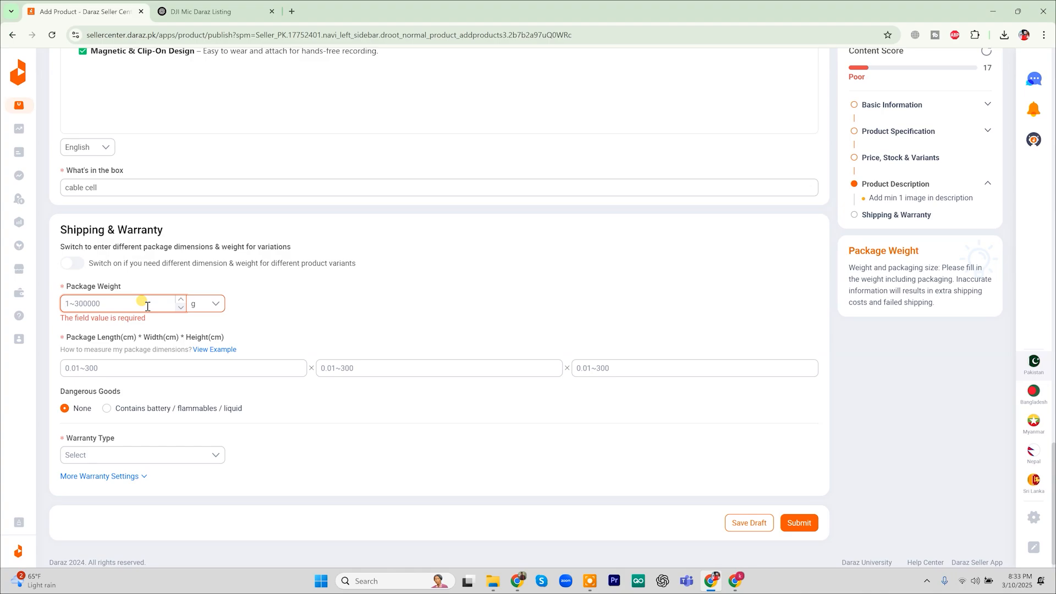
text(250)
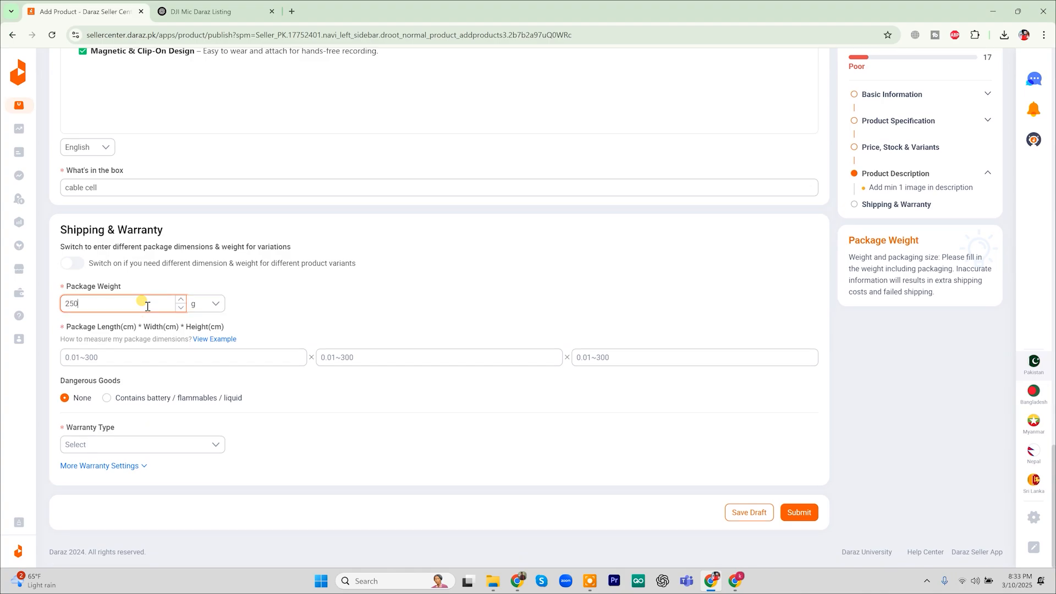
click(323, 303)
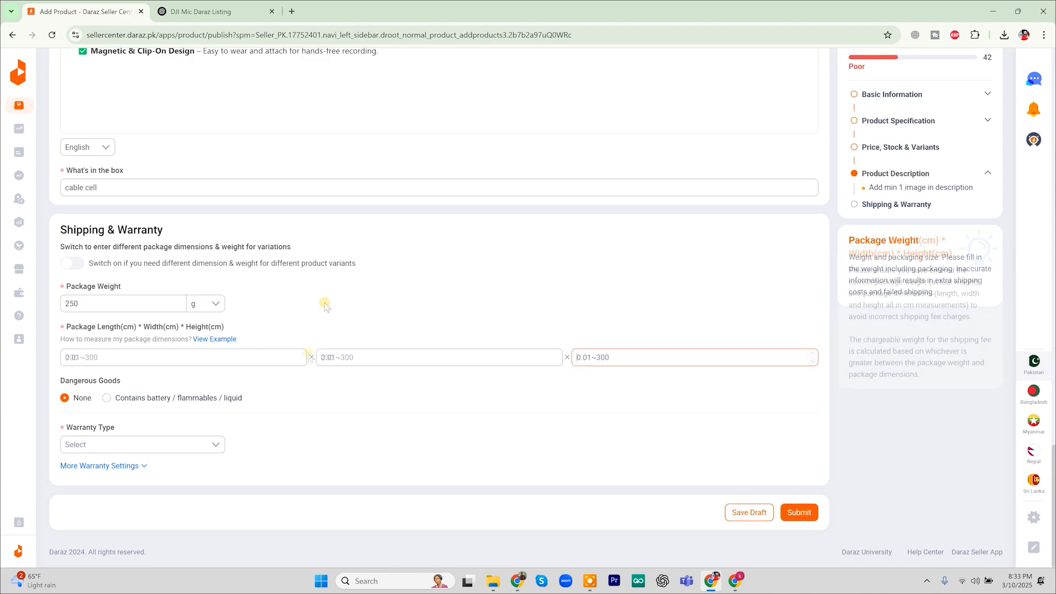
click(159, 357)
text(200)
click(379, 357)
text(200)
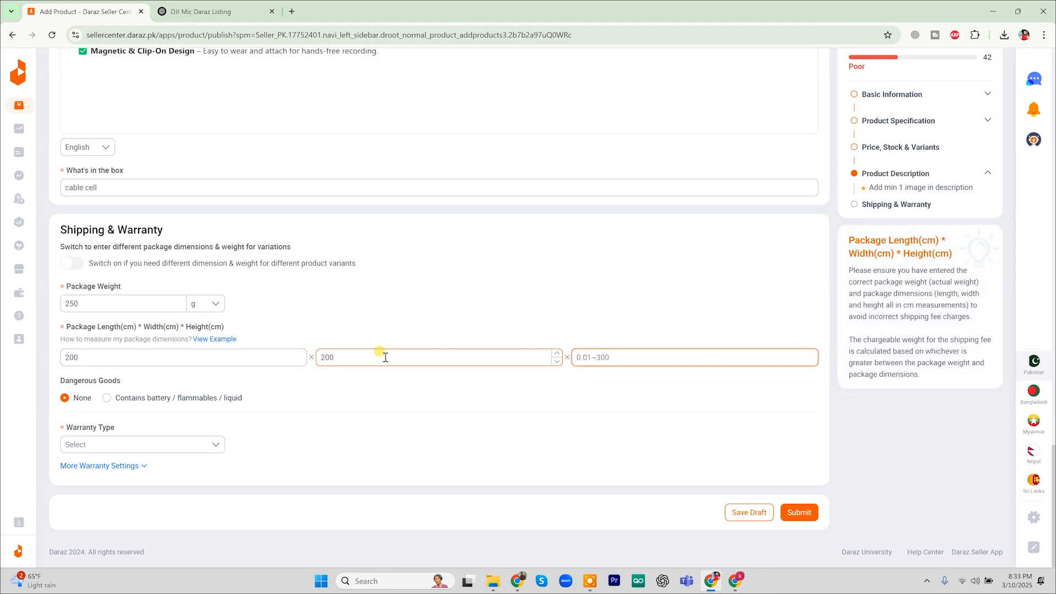
click(577, 357)
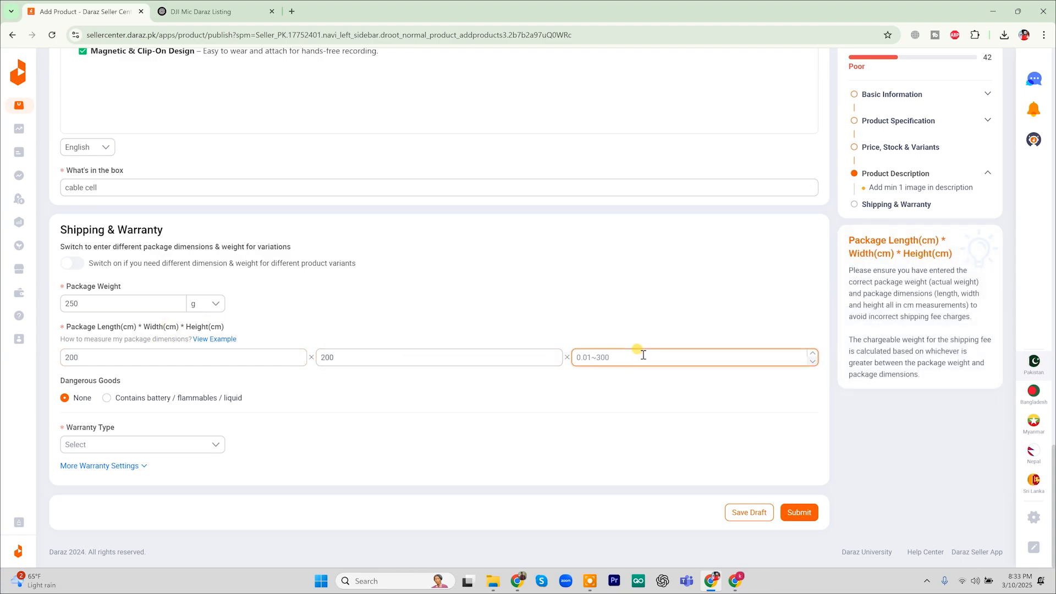
text(2)
key(BackSpace)
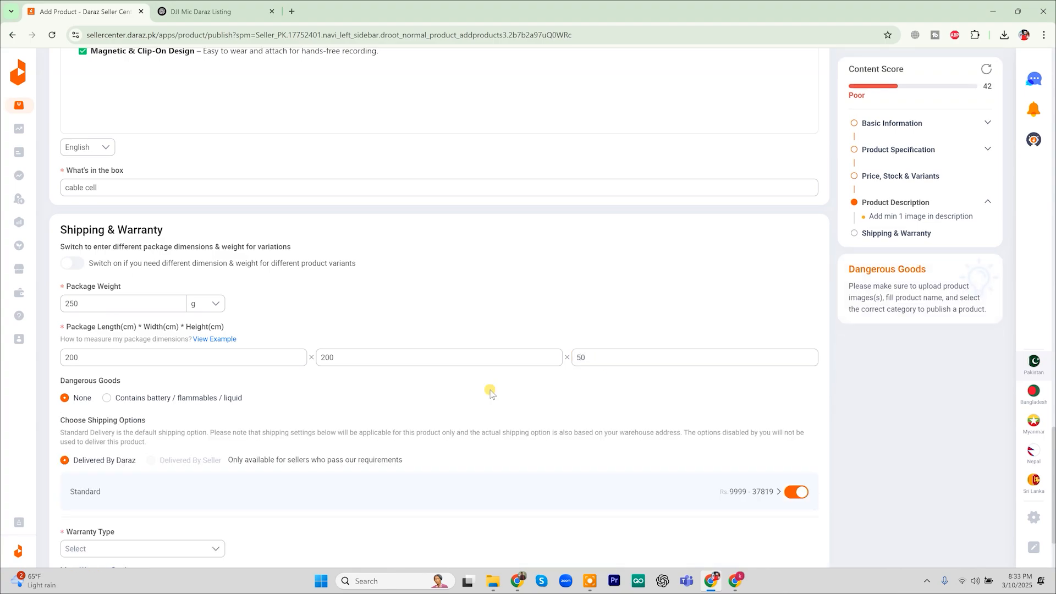
Set the Warranty Type to No Warranty
scroll(483, 399, down, 2)
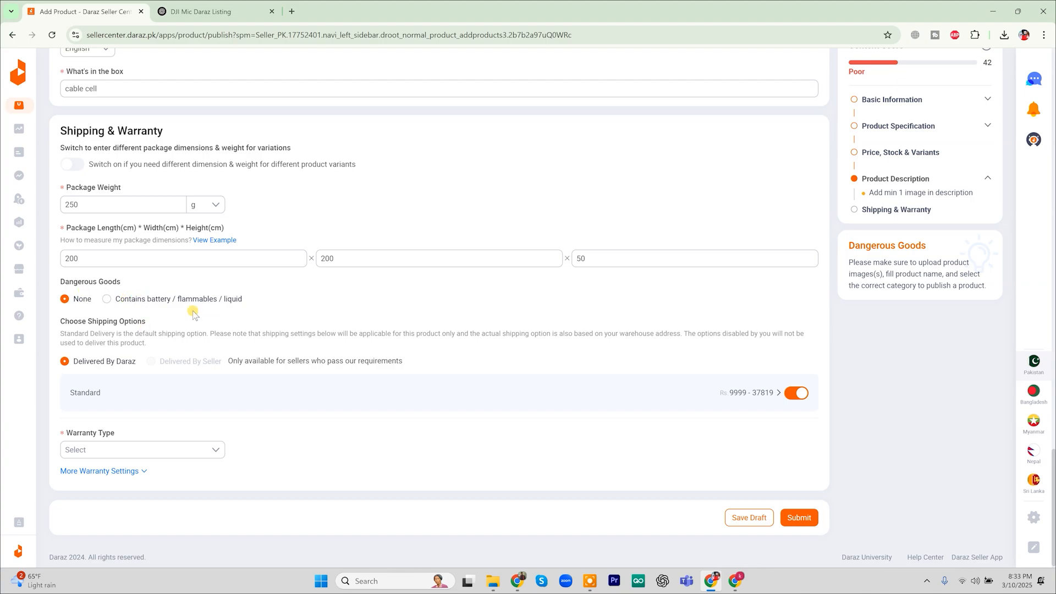
scroll(153, 314, down, 1)
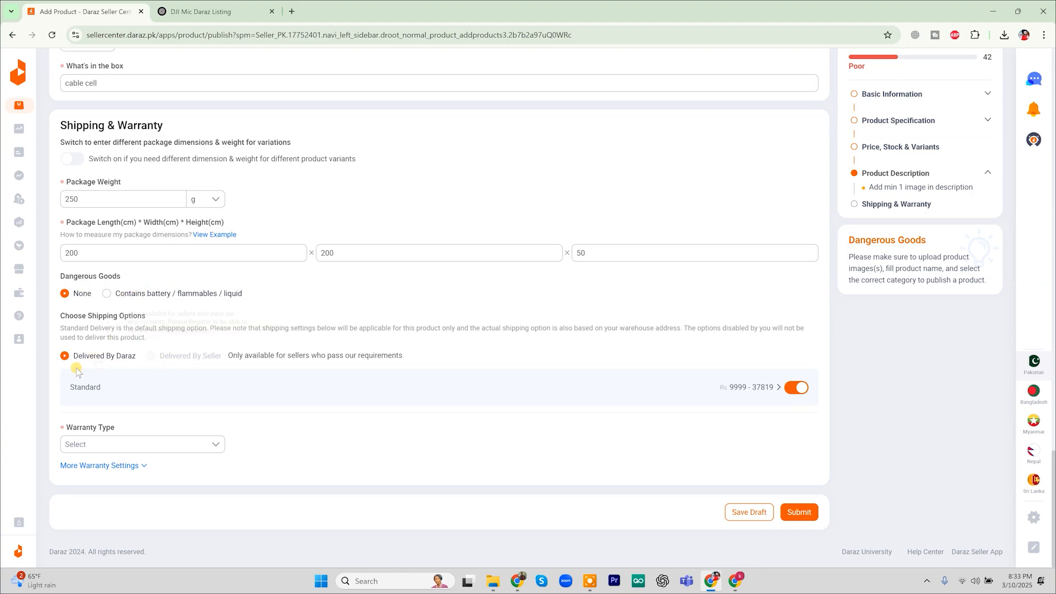
click(210, 442)
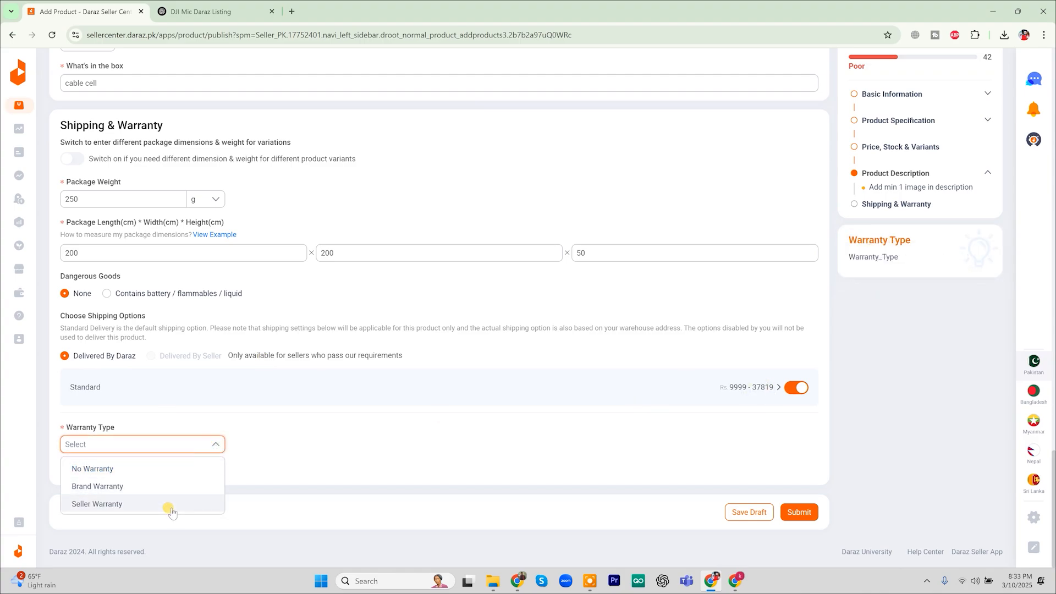
click(180, 469)
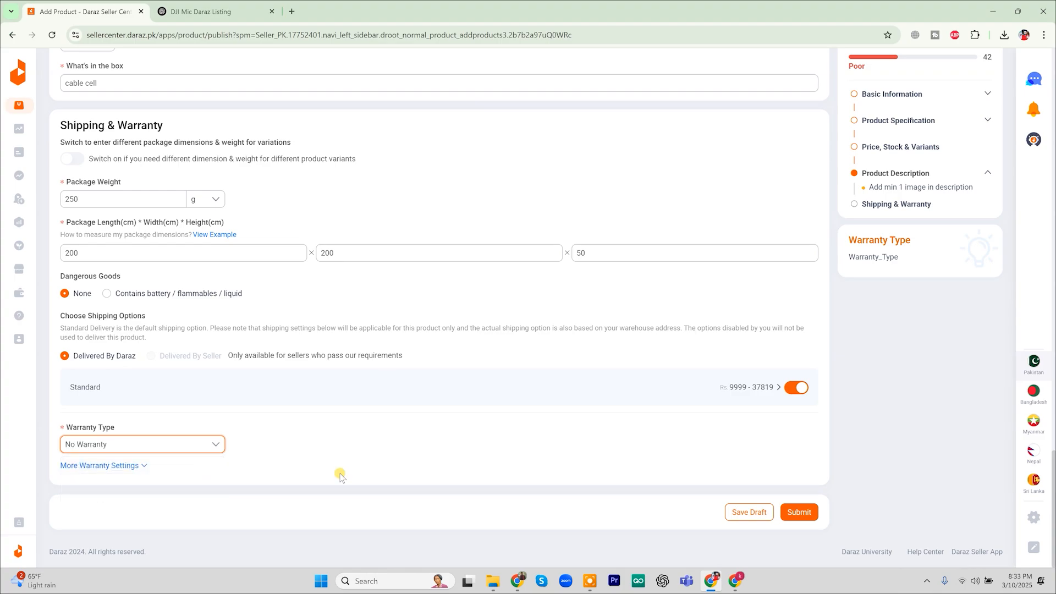
scroll(339, 476, up, 15)
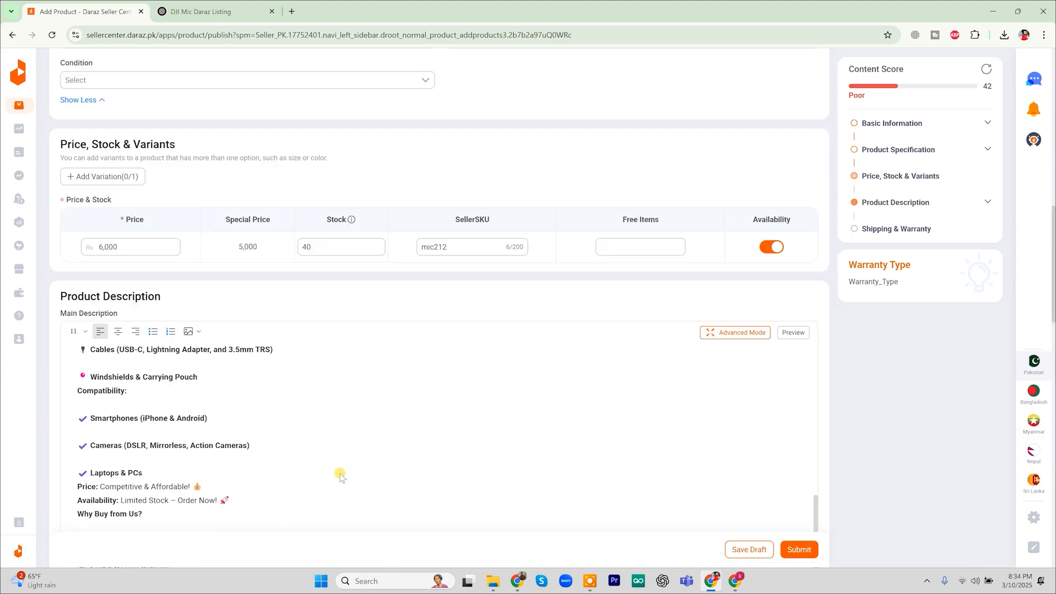
scroll(340, 476, up, 4)
scroll(340, 476, down, 2)
scroll(340, 476, up, 4)
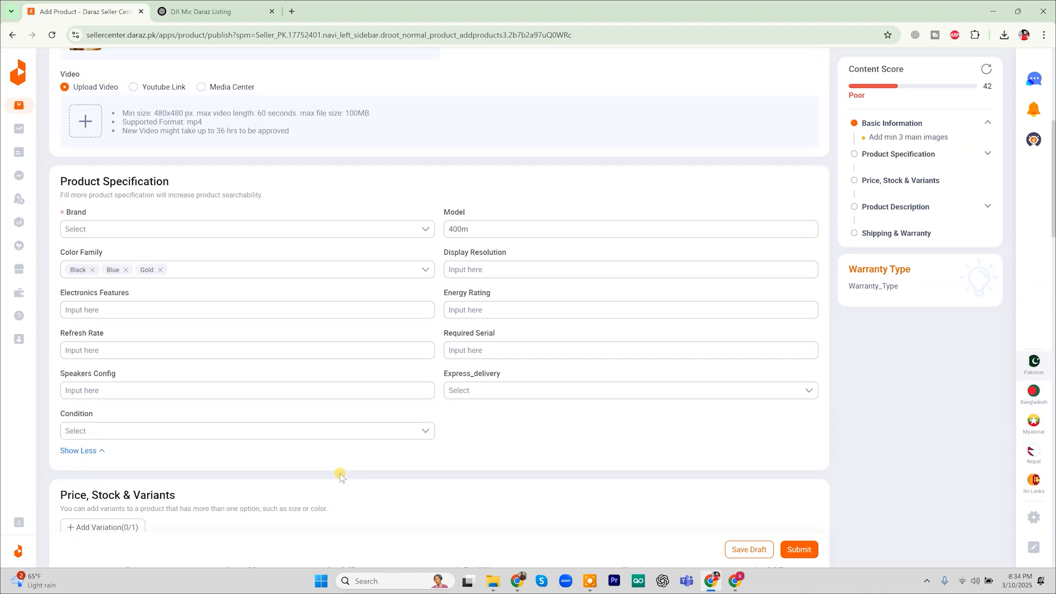
scroll(340, 476, up, 5)
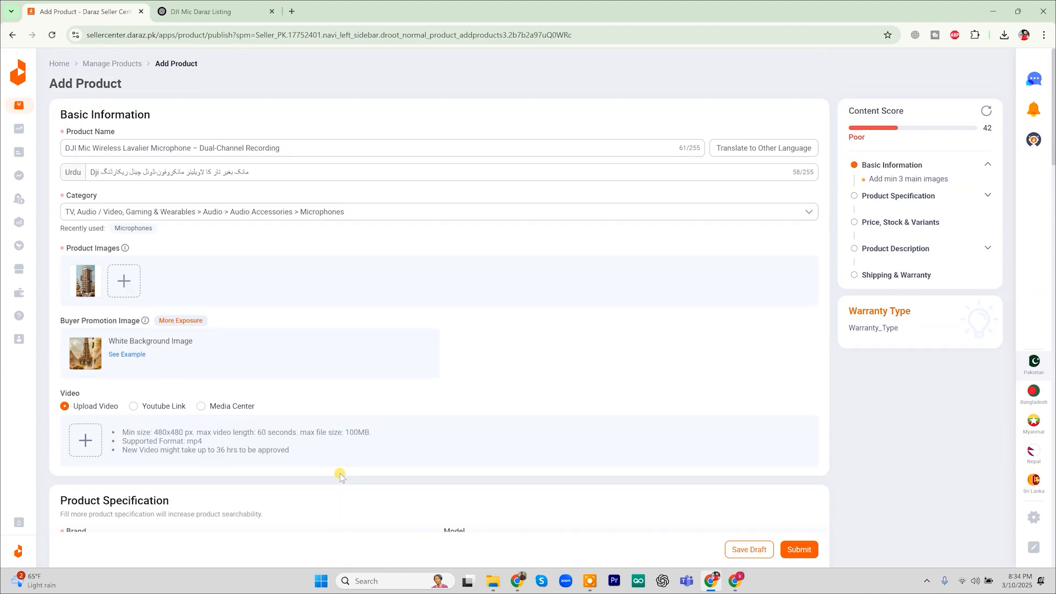
scroll(340, 476, down, 12)
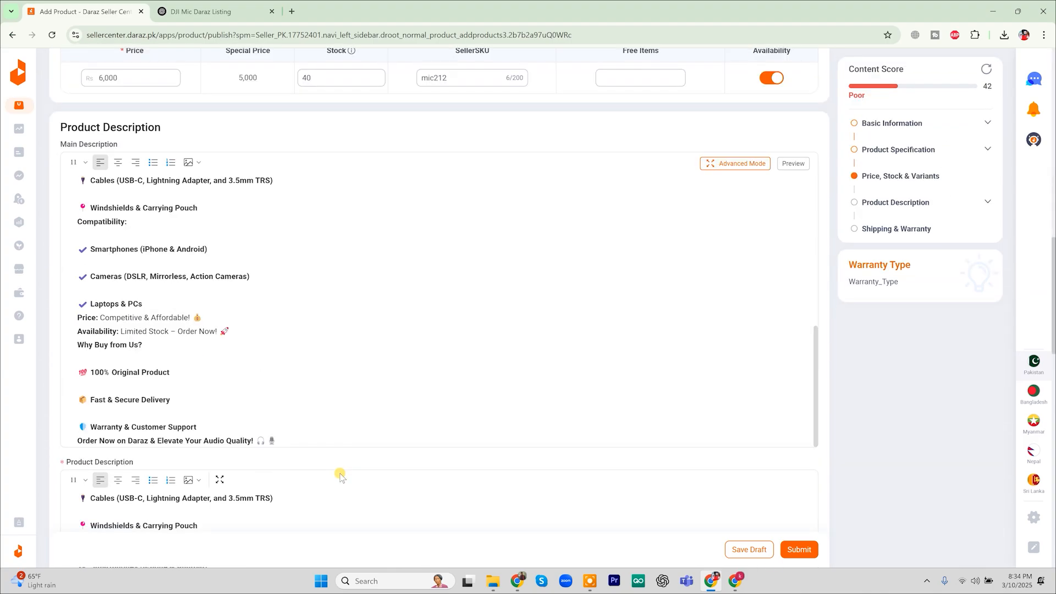
scroll(340, 476, down, 10)
scroll(339, 477, down, 3)
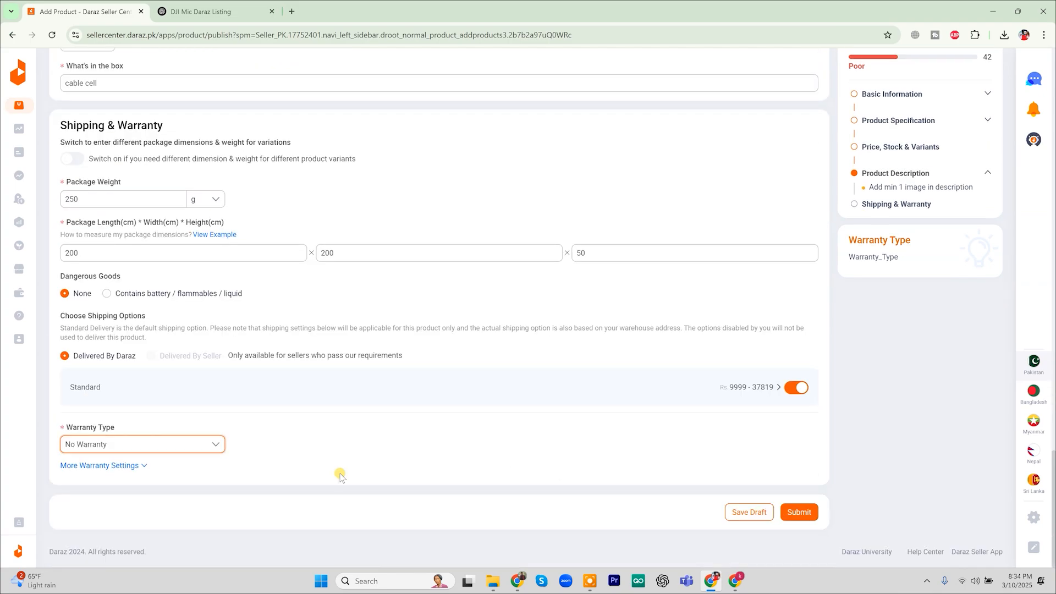
scroll(542, 365, up, 10)
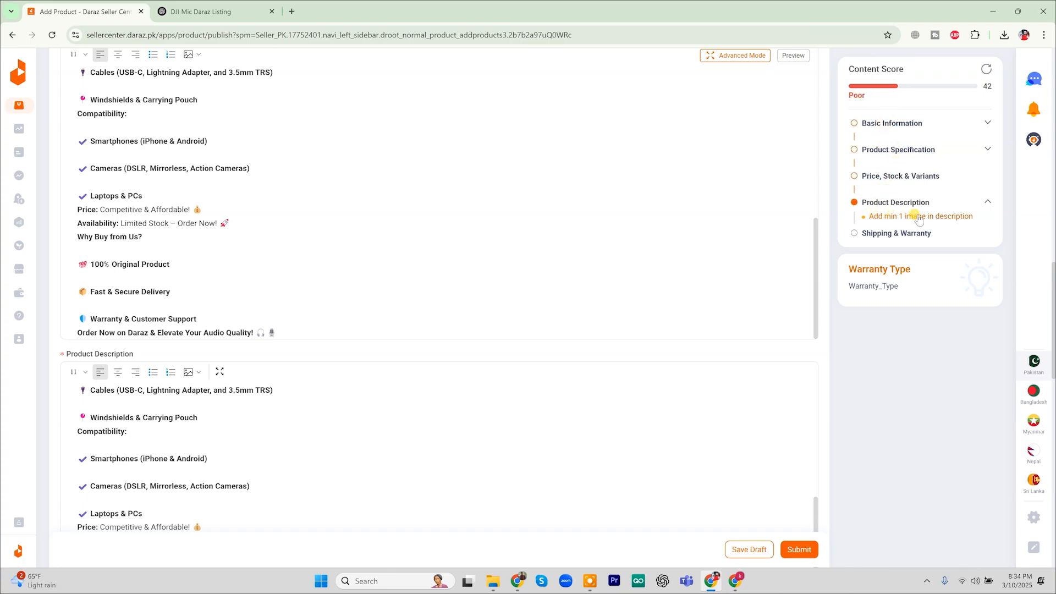
Add an empty line below 'What's in the Box?' in the main description
scroll(427, 311, down, 5)
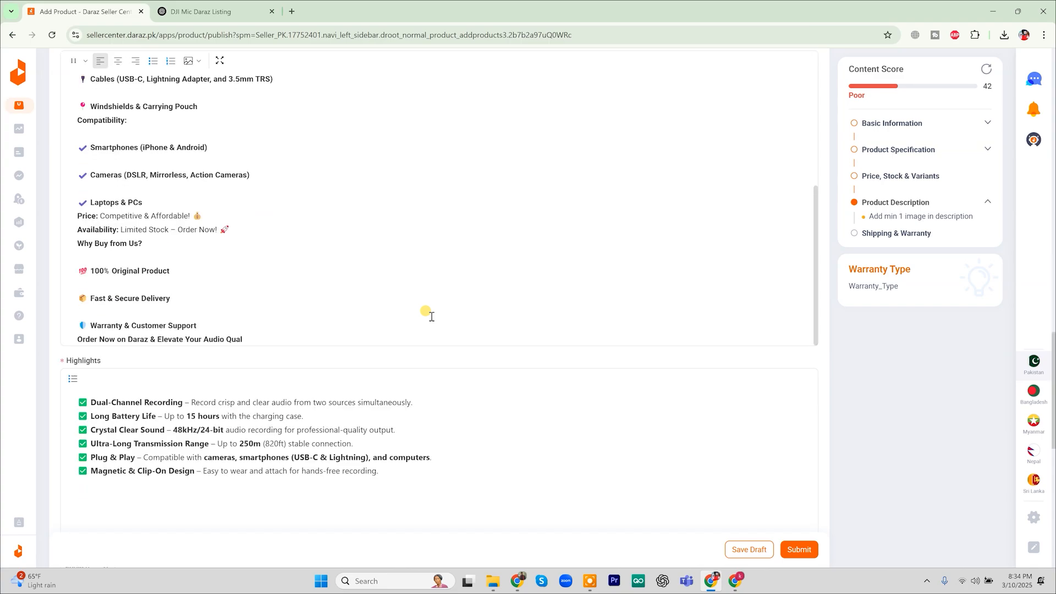
scroll(231, 196, up, 6)
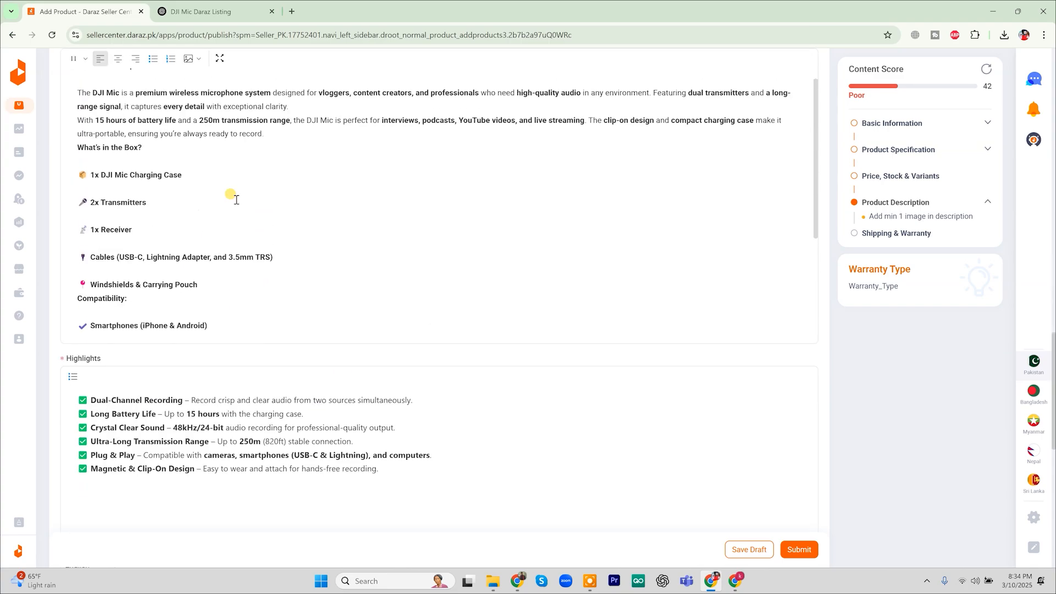
click(155, 215)
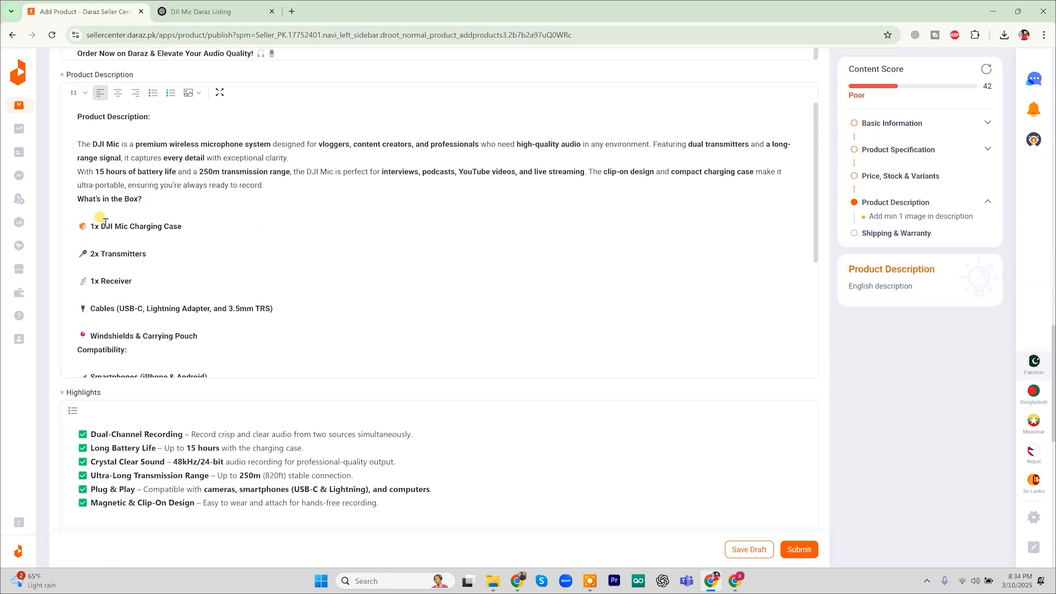
click(165, 204)
key(Return)
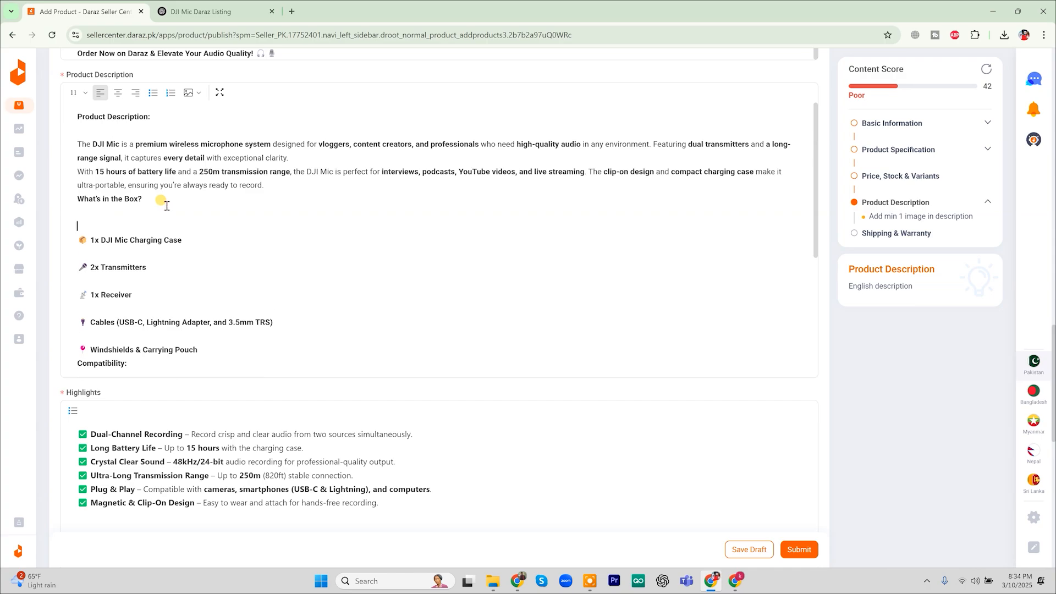
click(76, 210)
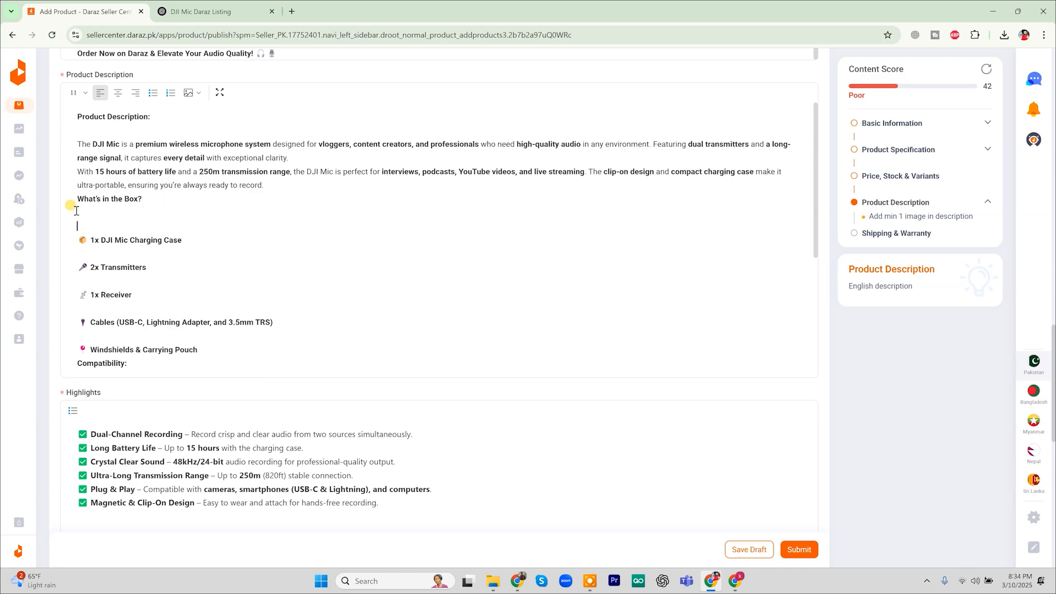
Insert the third Media Center photo on that line, raising the content score to 58
click(188, 92)
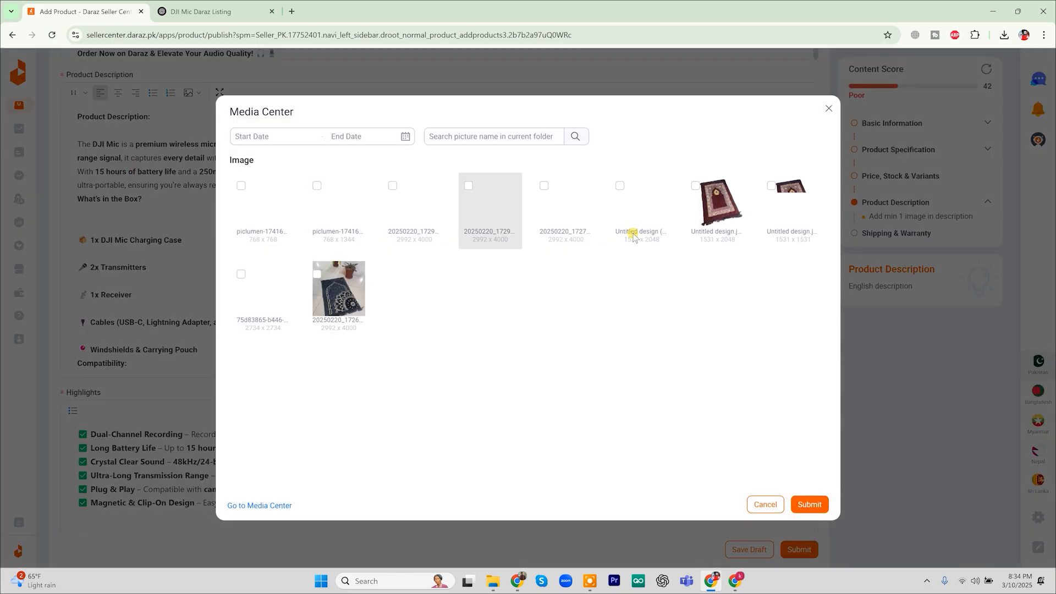
click(420, 183)
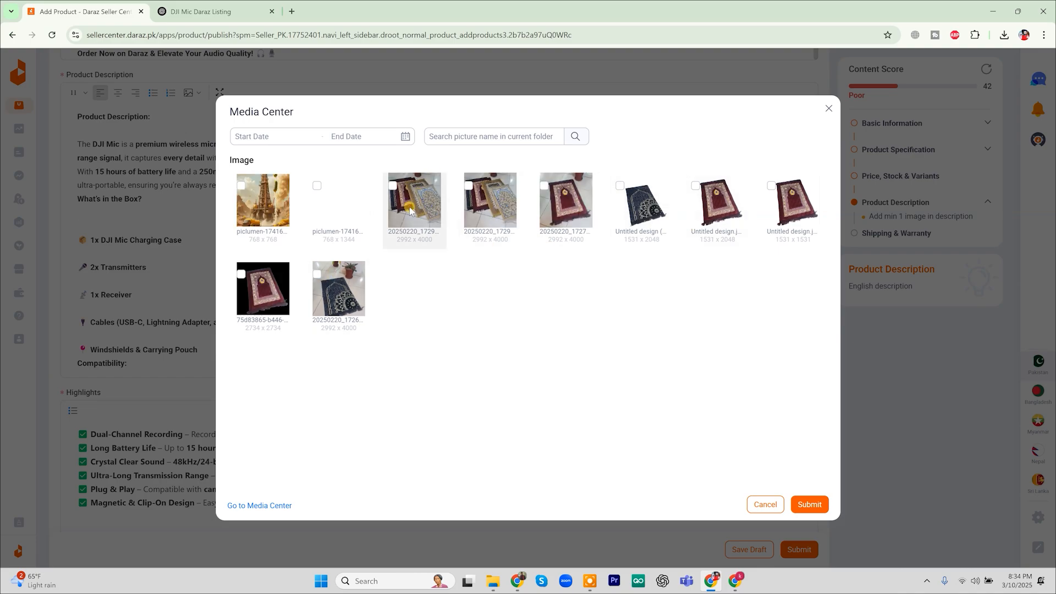
click(808, 531)
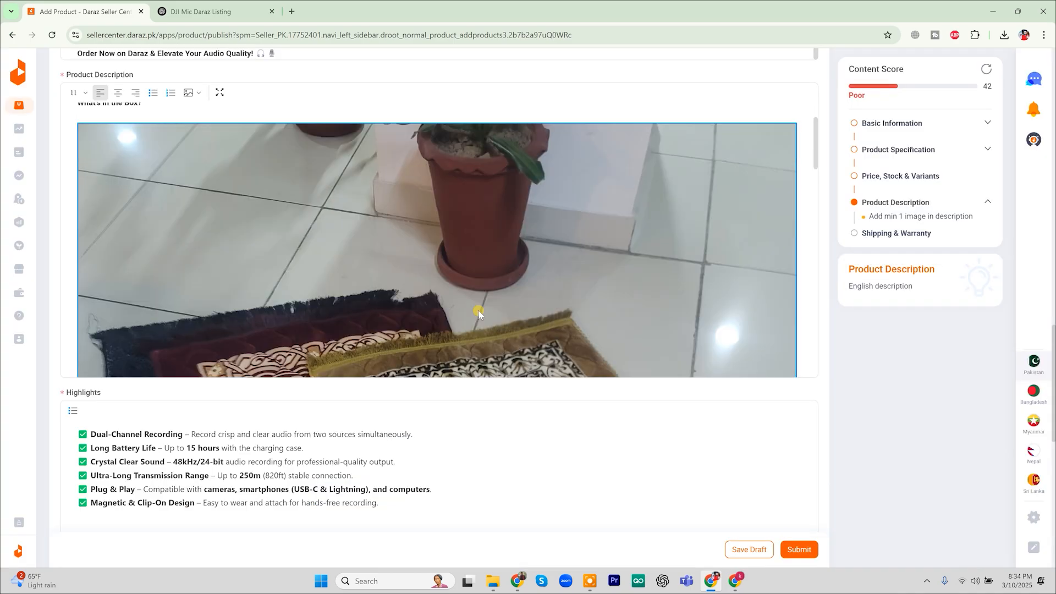
scroll(478, 309, down, 5)
scroll(478, 311, down, 5)
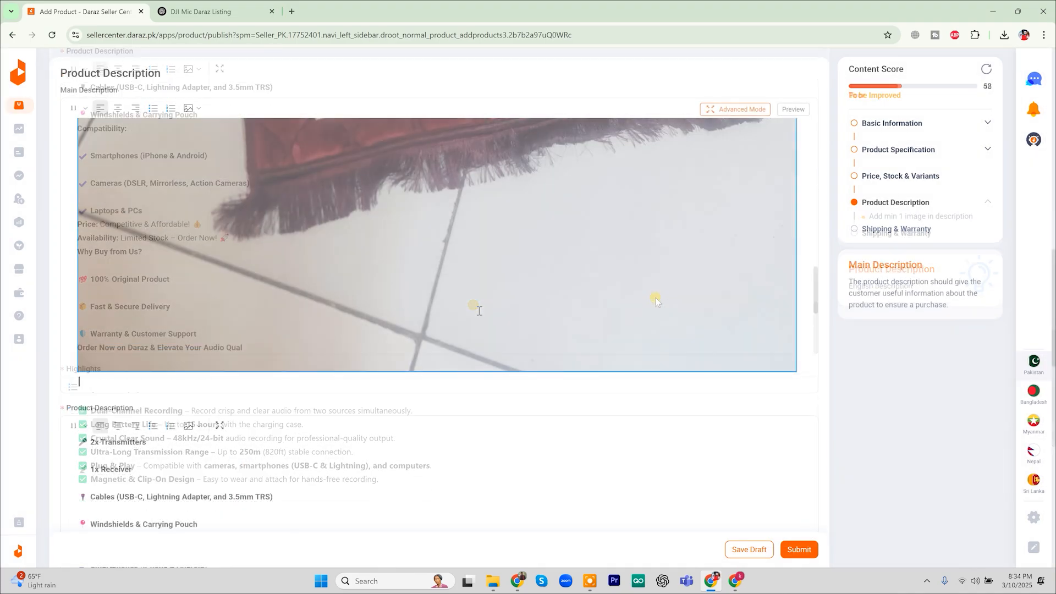
scroll(655, 297, down, 5)
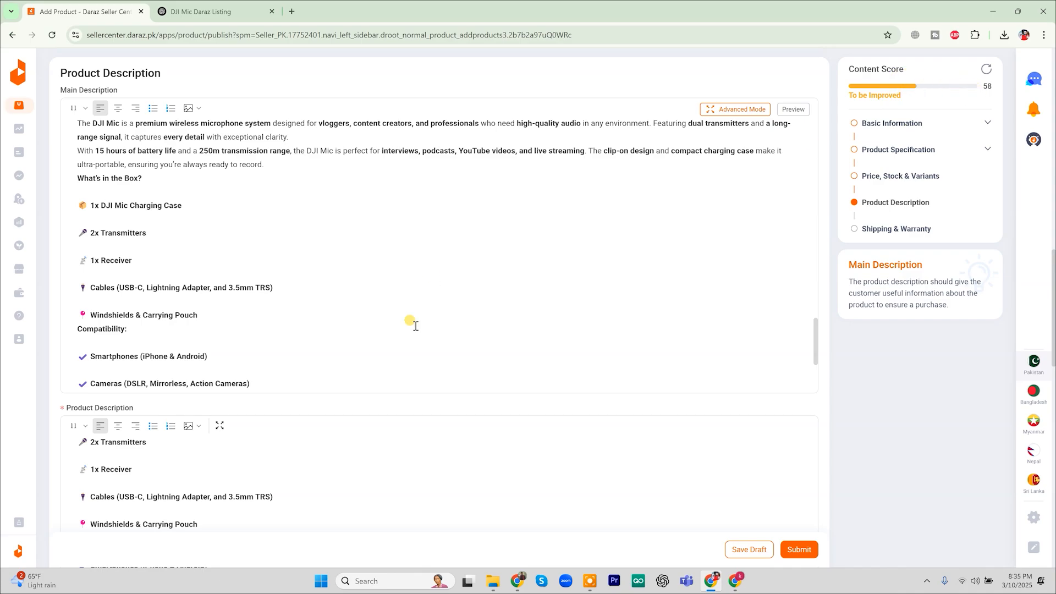
scroll(411, 324, down, 10)
scroll(415, 325, down, 10)
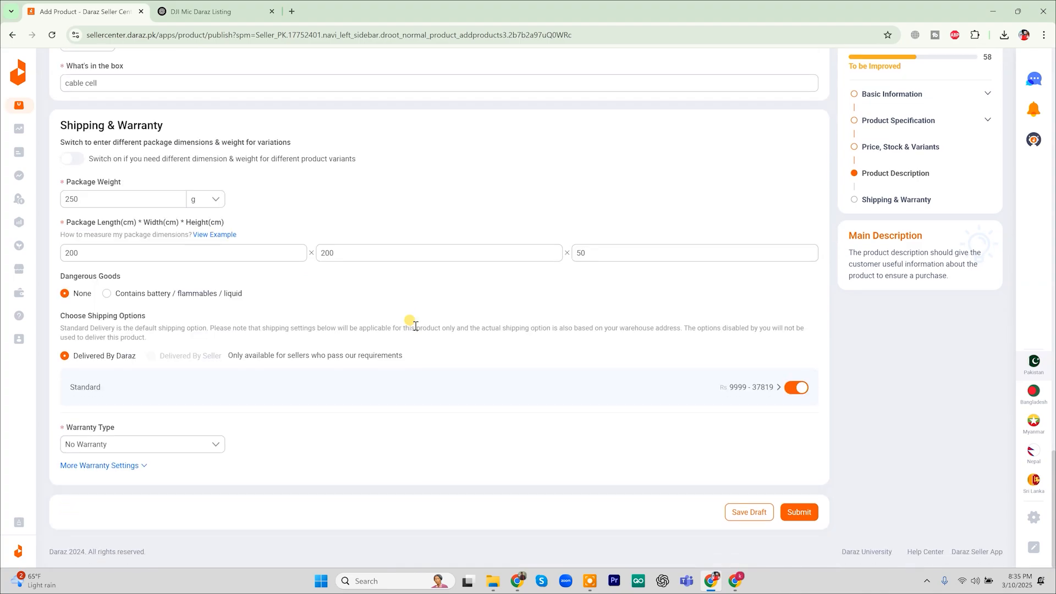
scroll(415, 326, up, 15)
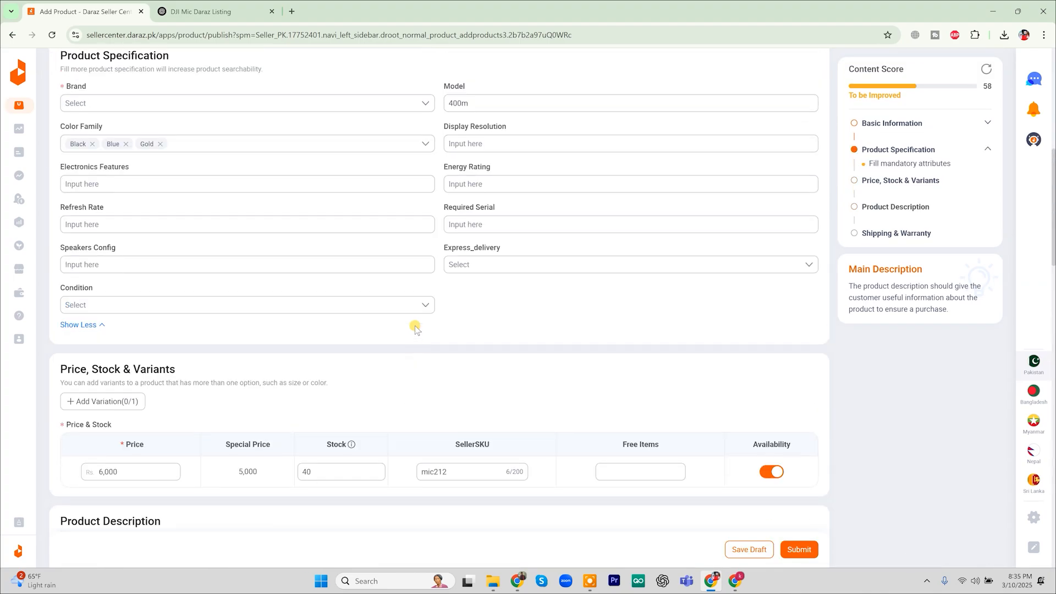
scroll(414, 326, up, 2)
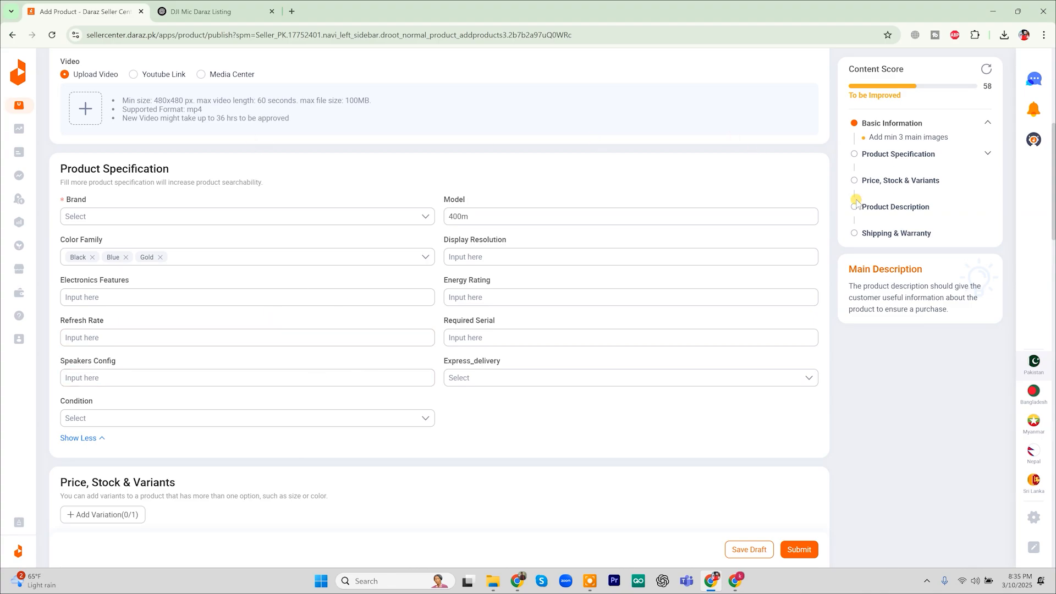
Add two rug photos, including the Untitled design image, as product images from the media library
scroll(588, 204, up, 6)
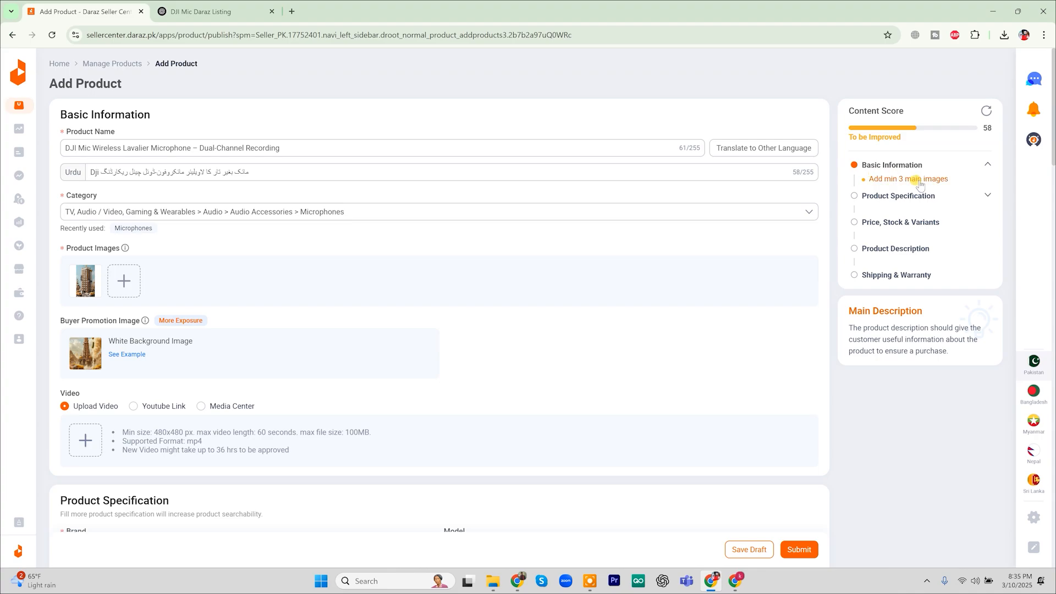
click(928, 181)
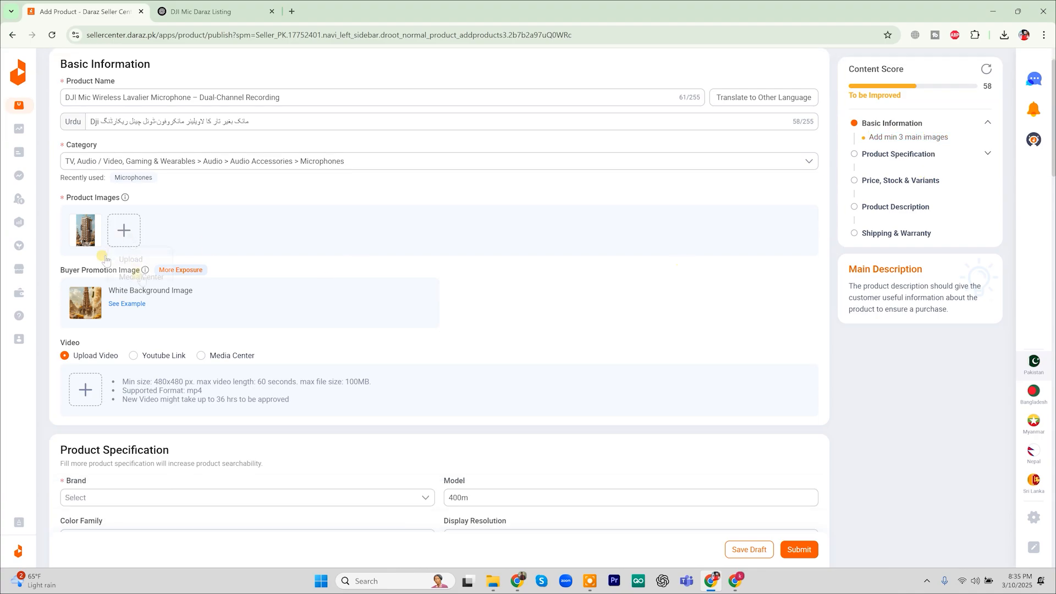
mouse_move(122, 238)
click(142, 276)
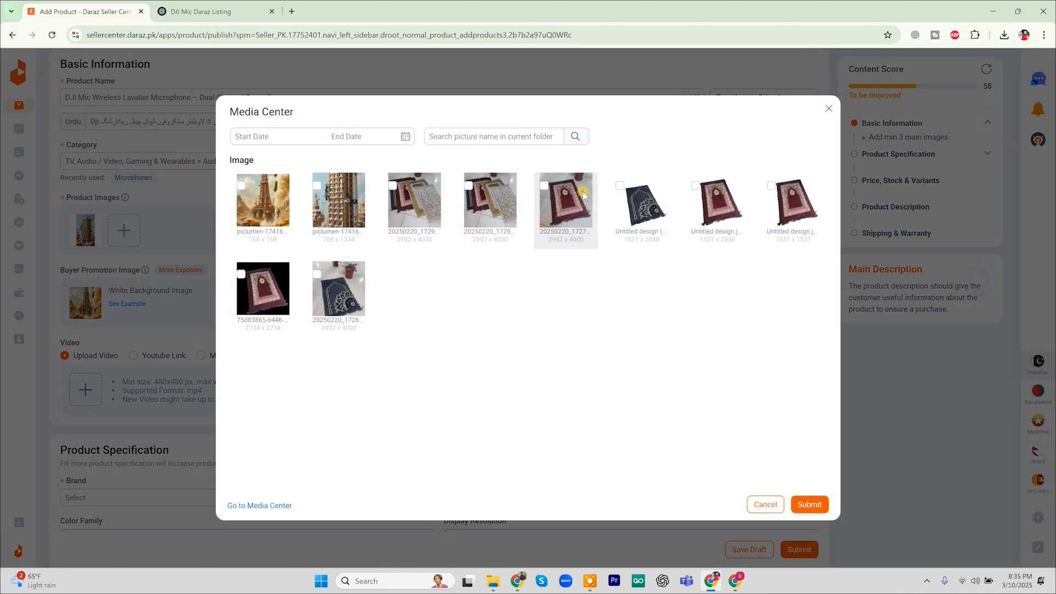
click(582, 191)
click(804, 531)
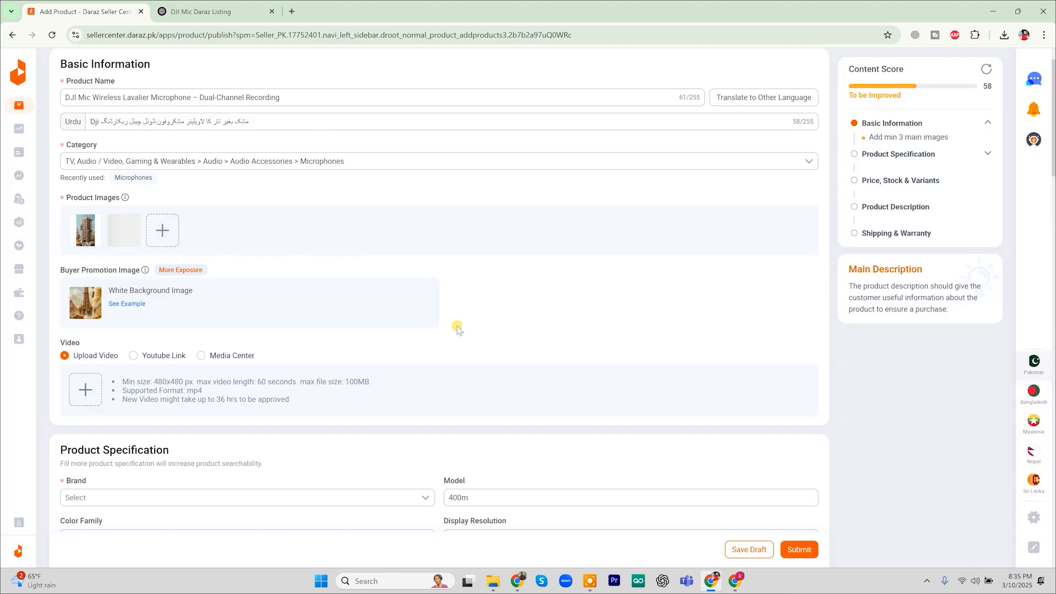
mouse_move(162, 230)
click(177, 276)
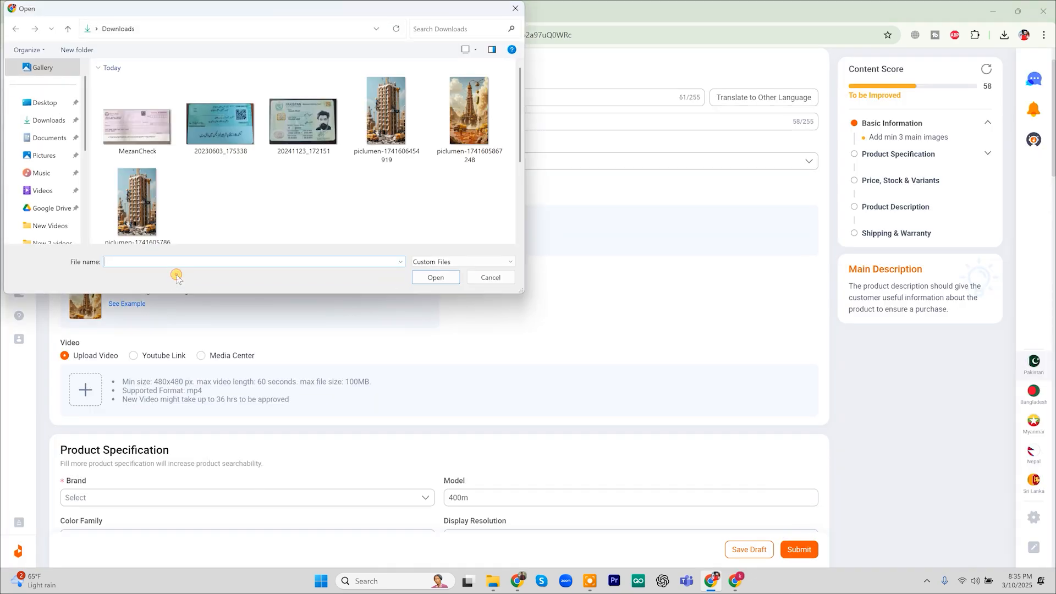
click(491, 277)
click(159, 275)
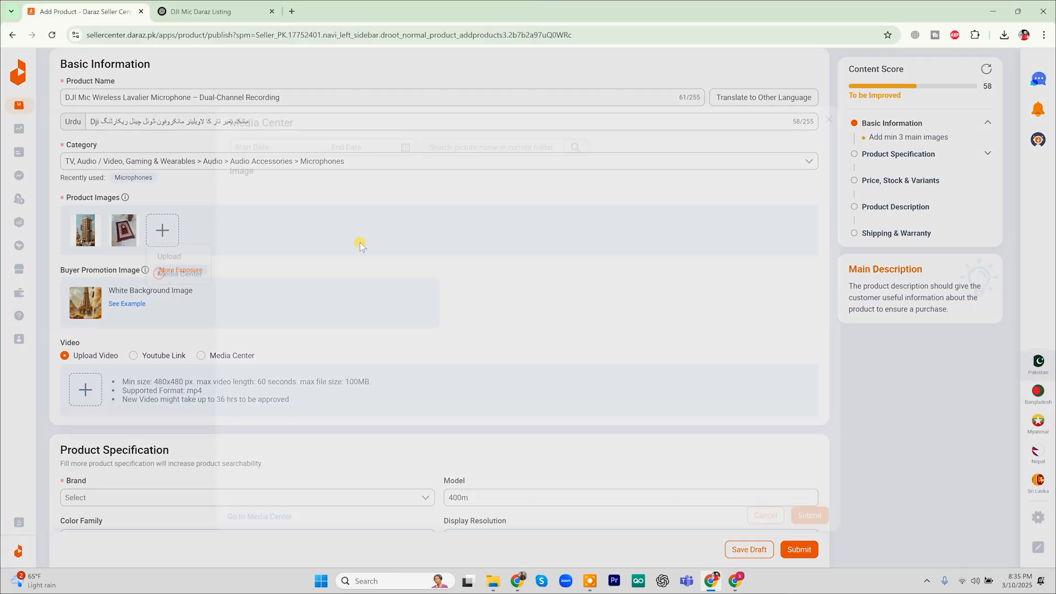
click(737, 213)
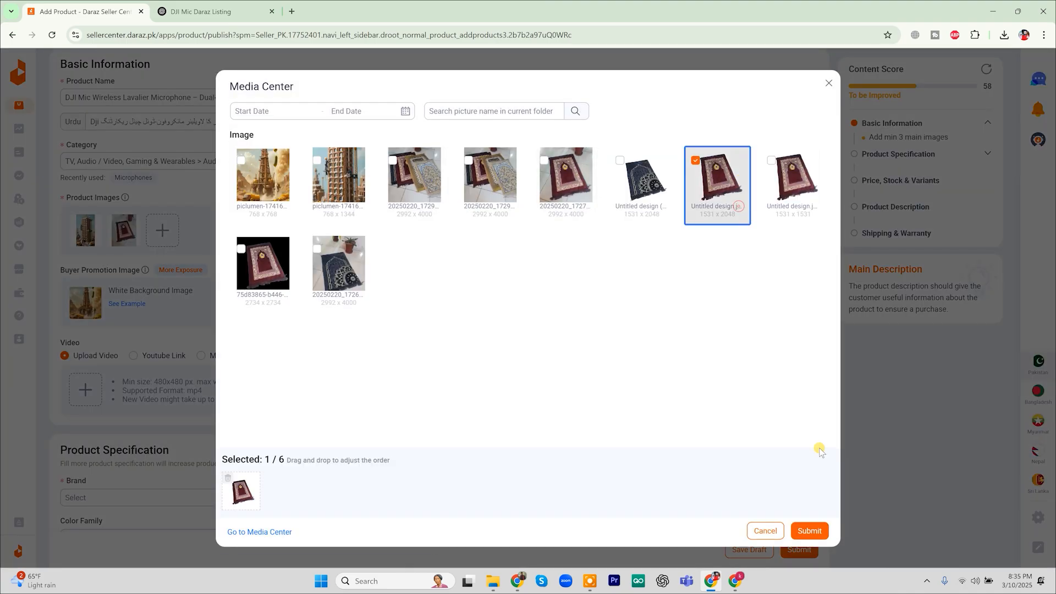
click(808, 530)
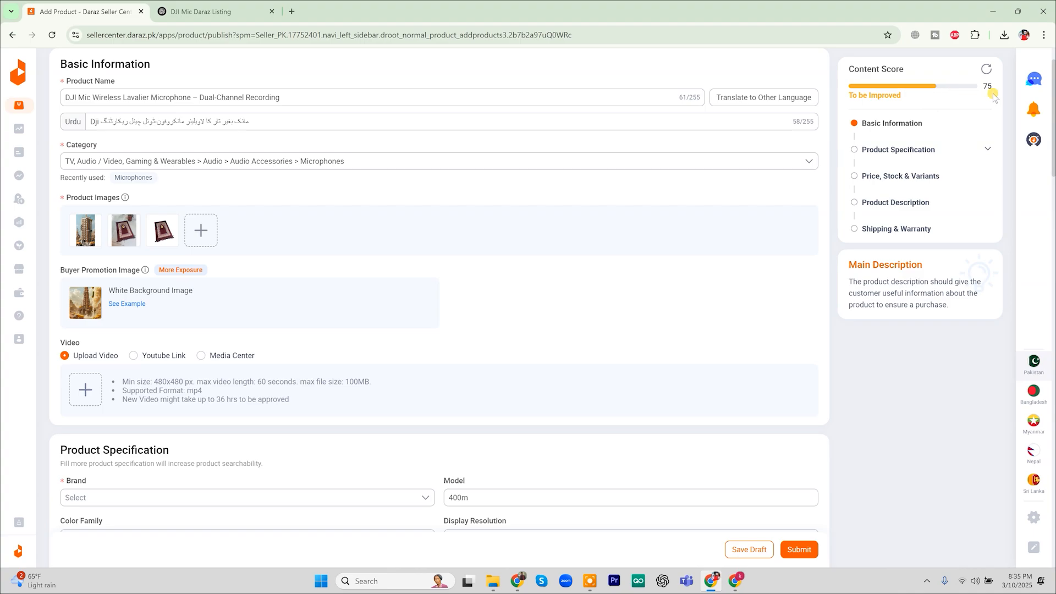
Replace the buyer promotion image with the dark prayer-mat design from the media library
click(127, 304)
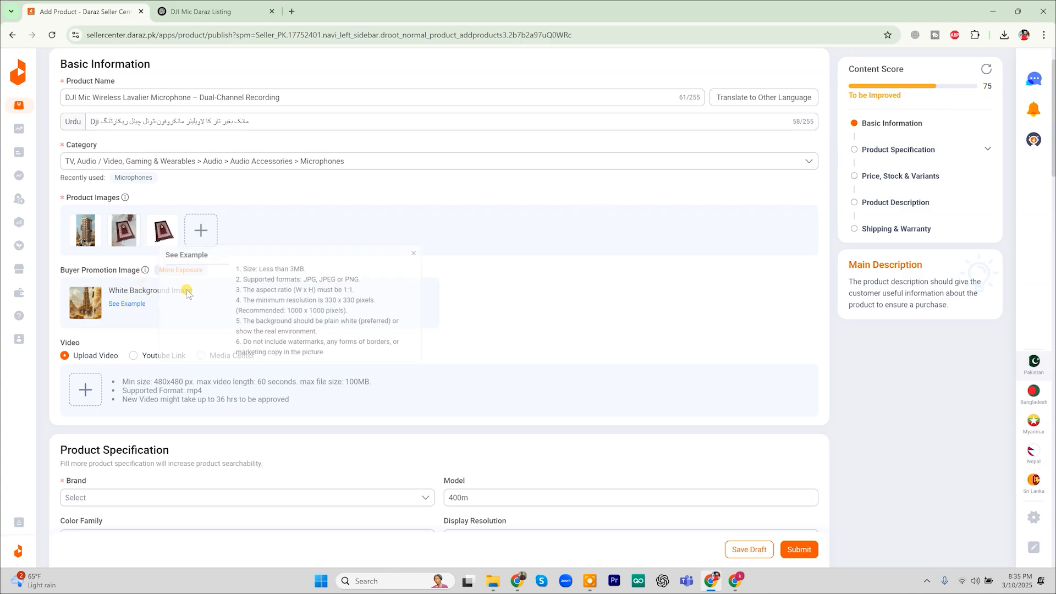
mouse_move(127, 310)
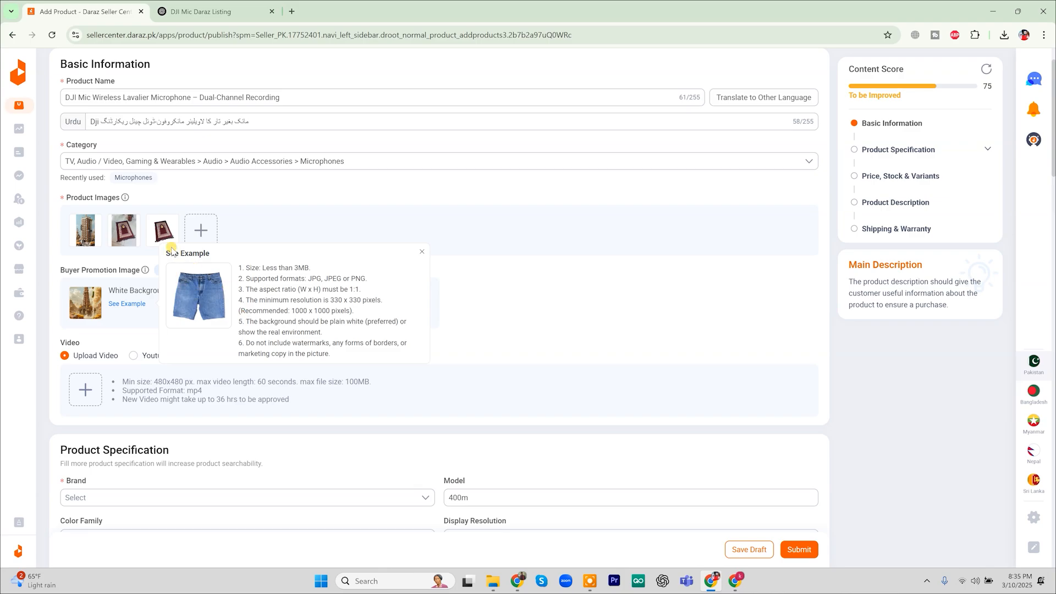
mouse_move(177, 238)
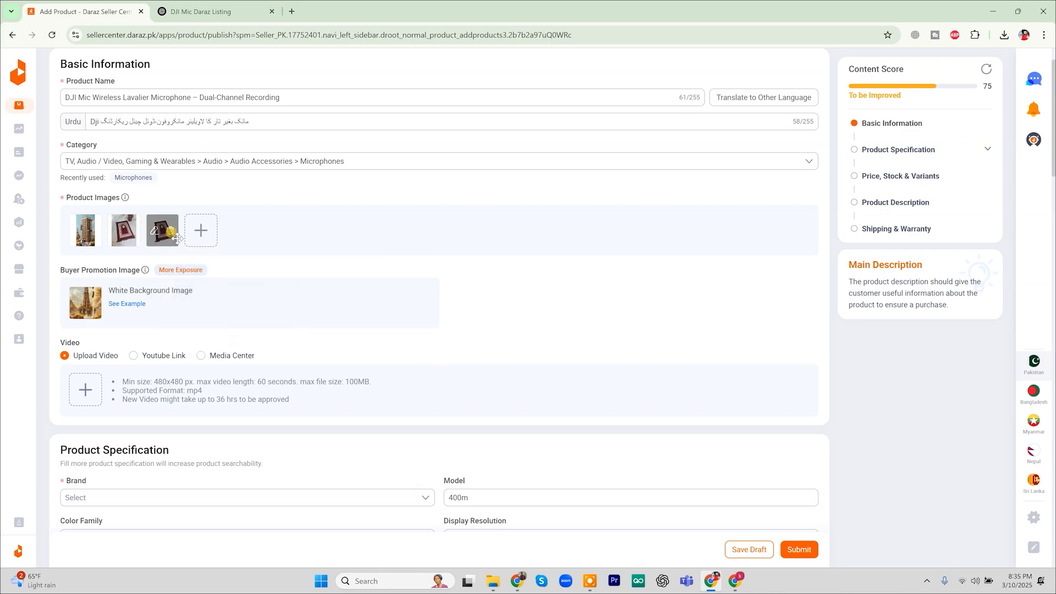
click(91, 304)
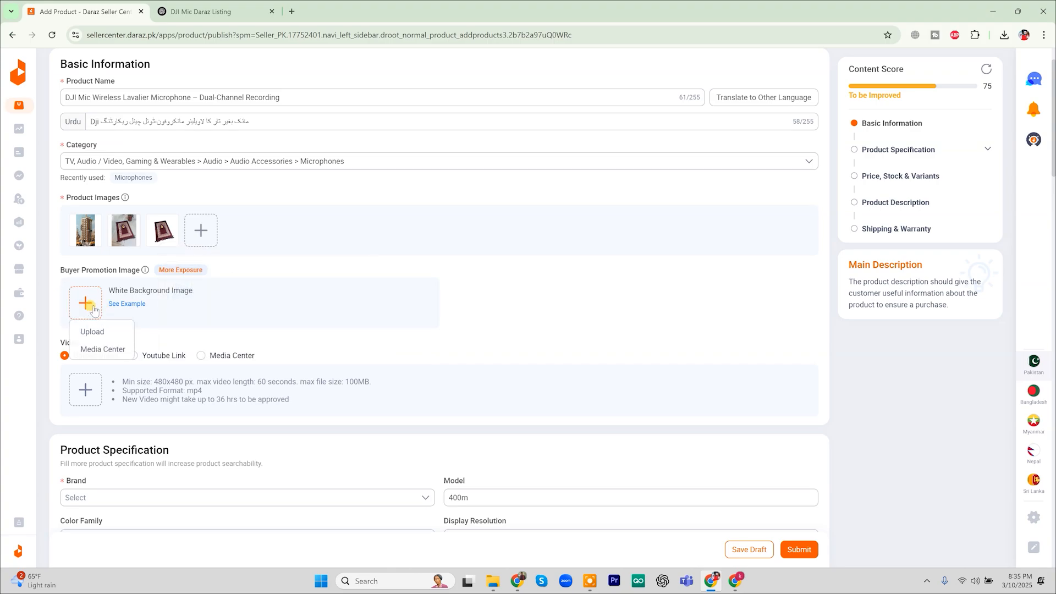
click(106, 349)
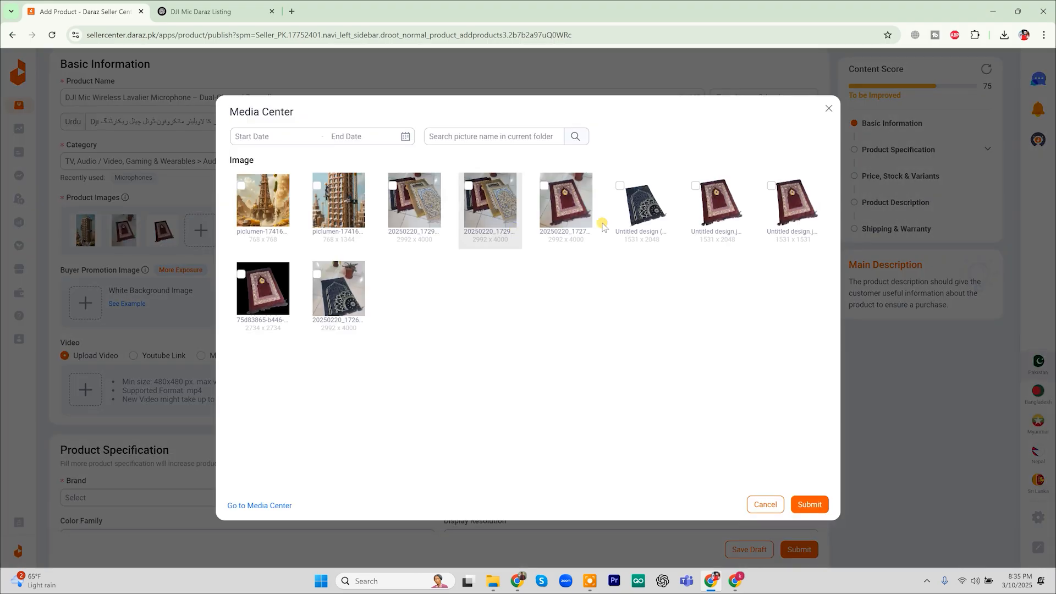
click(653, 221)
click(810, 531)
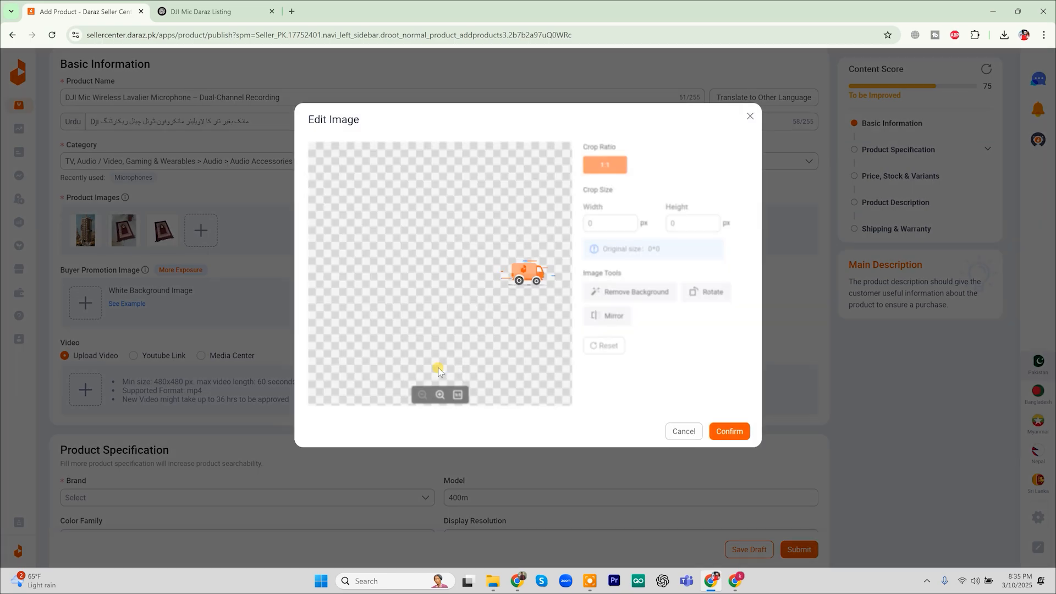
click(722, 430)
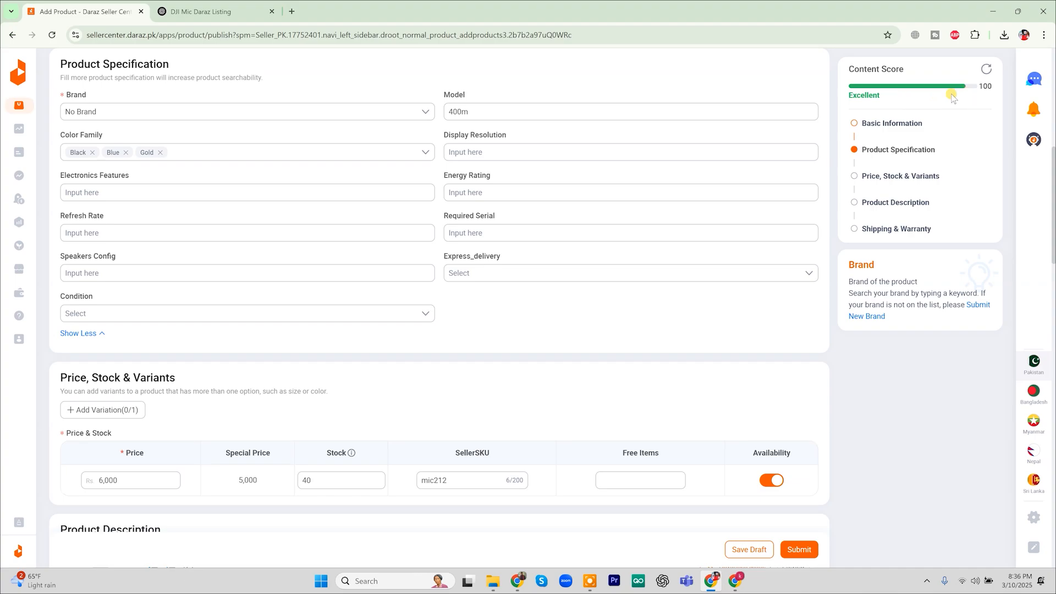
Add a variation named red with a separate image allowed per option
scroll(838, 258, down, 1)
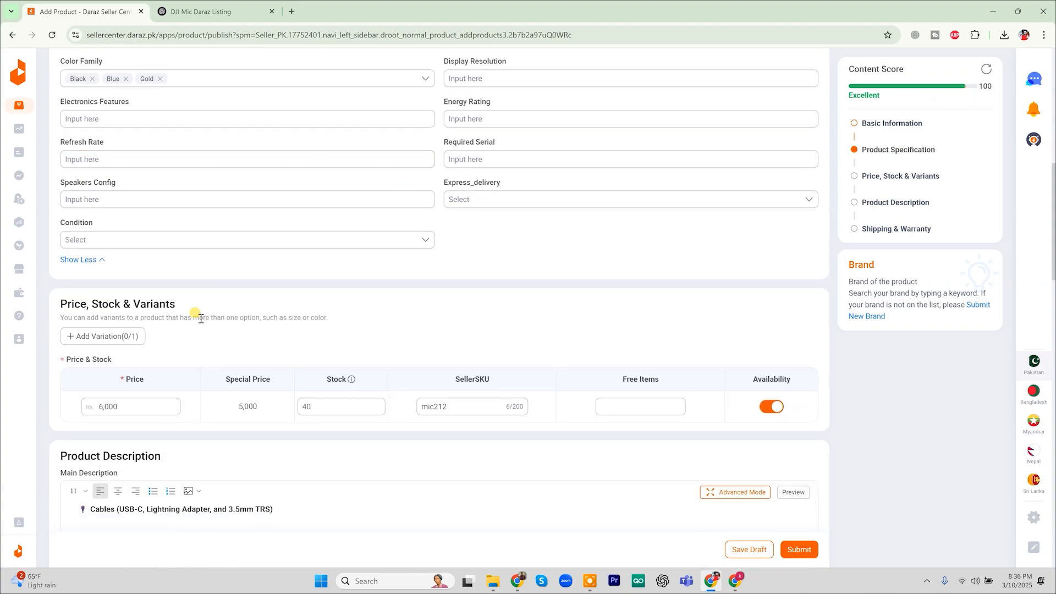
scroll(198, 313, down, 3)
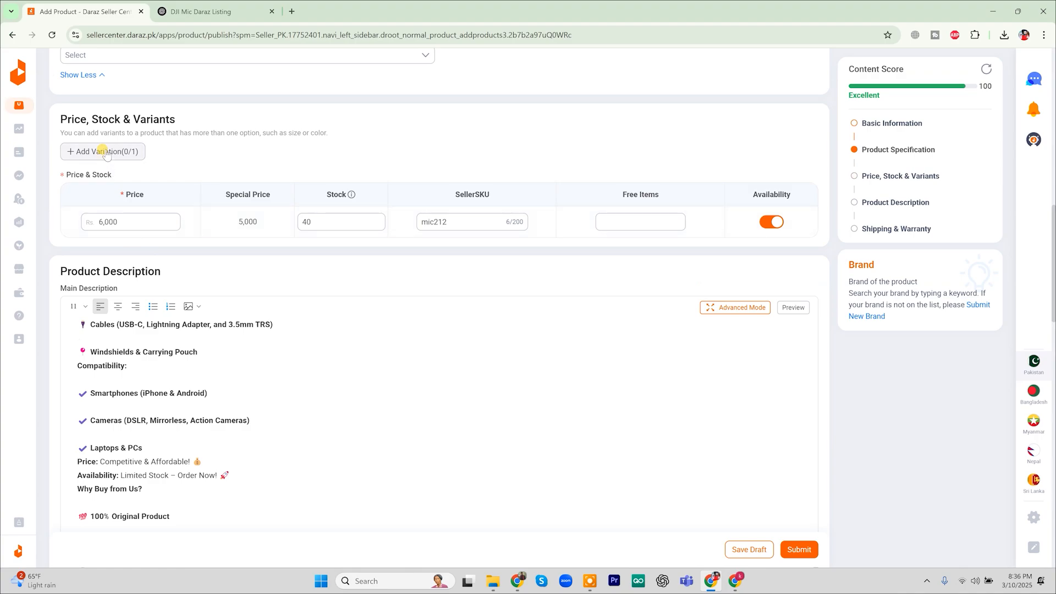
click(106, 152)
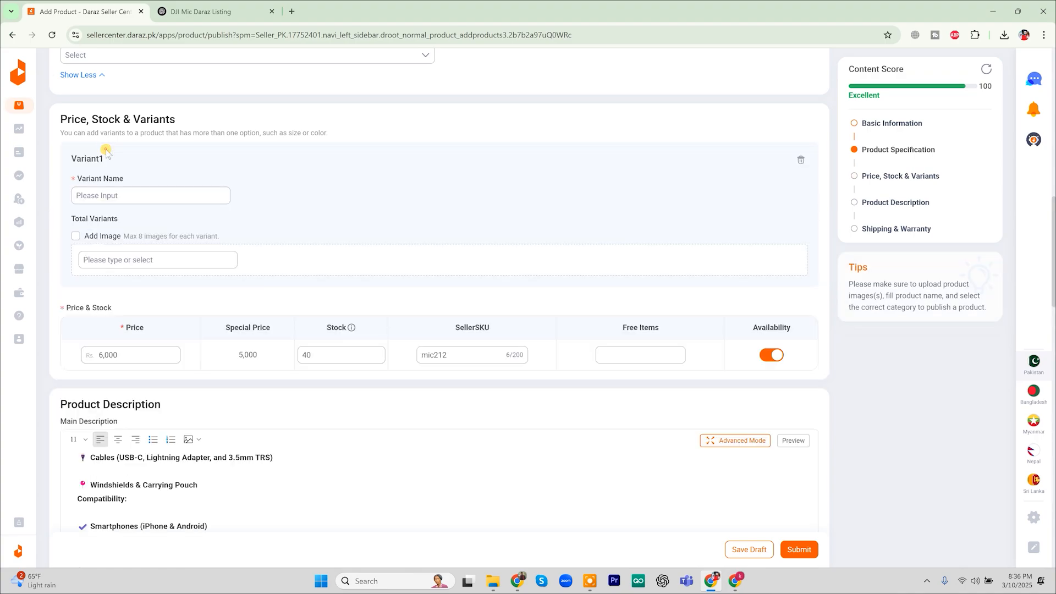
click(117, 195)
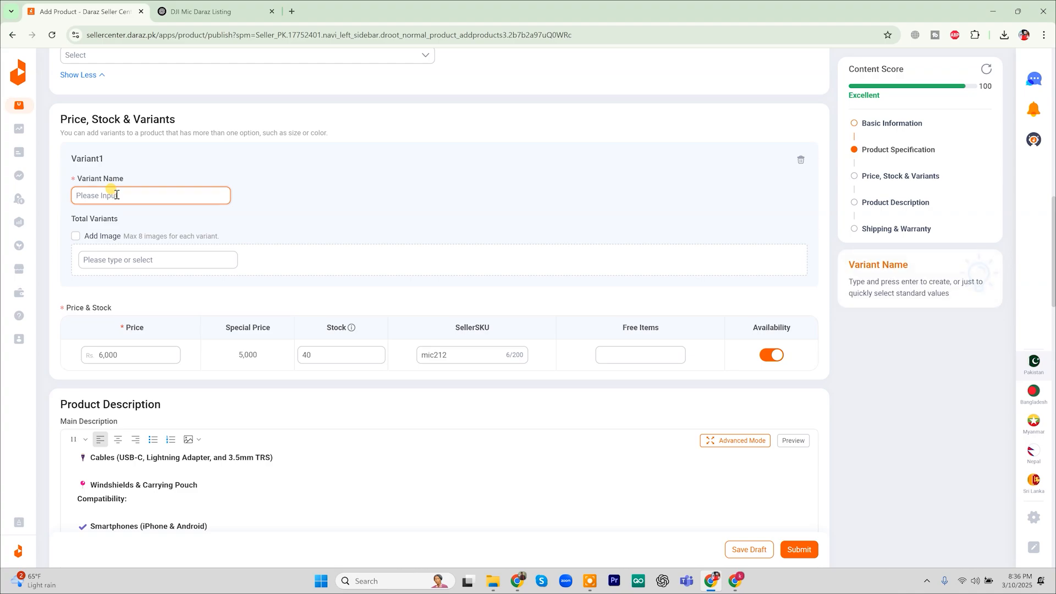
click(123, 260)
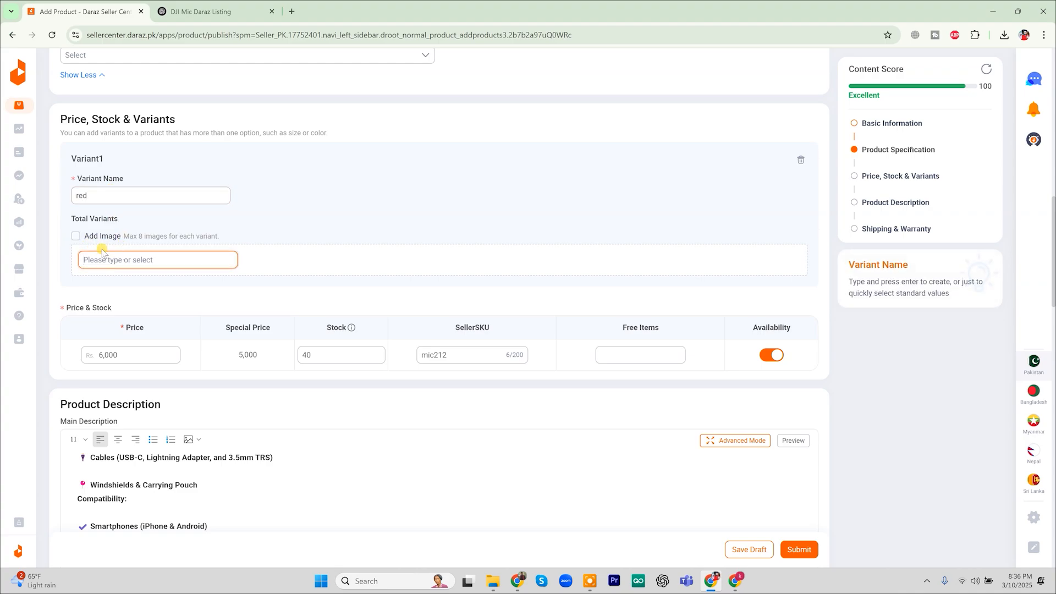
click(77, 236)
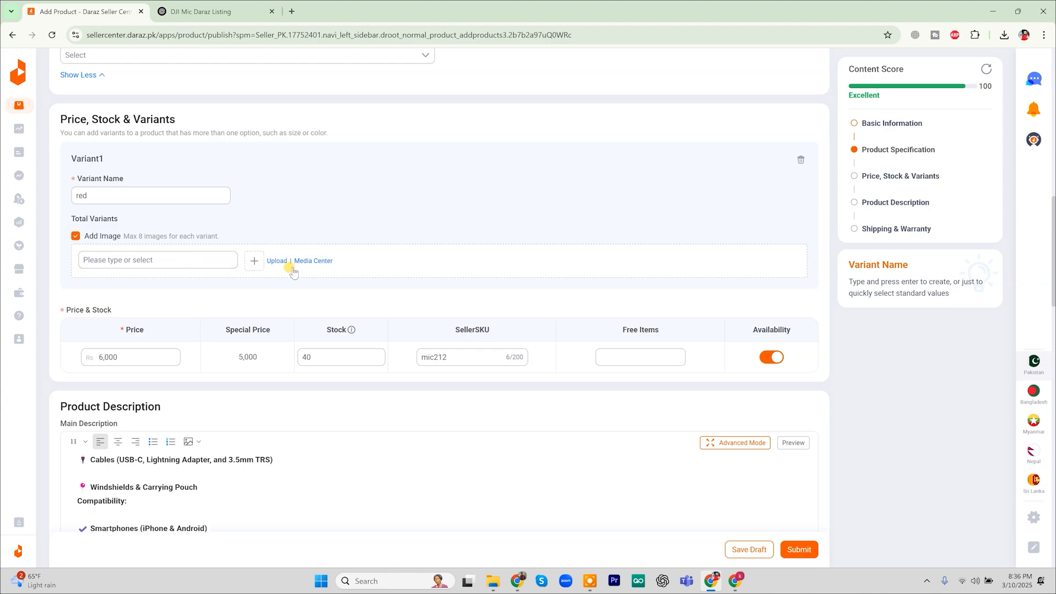
Create the RED option with a prayer-mat picture from the media library
click(273, 259)
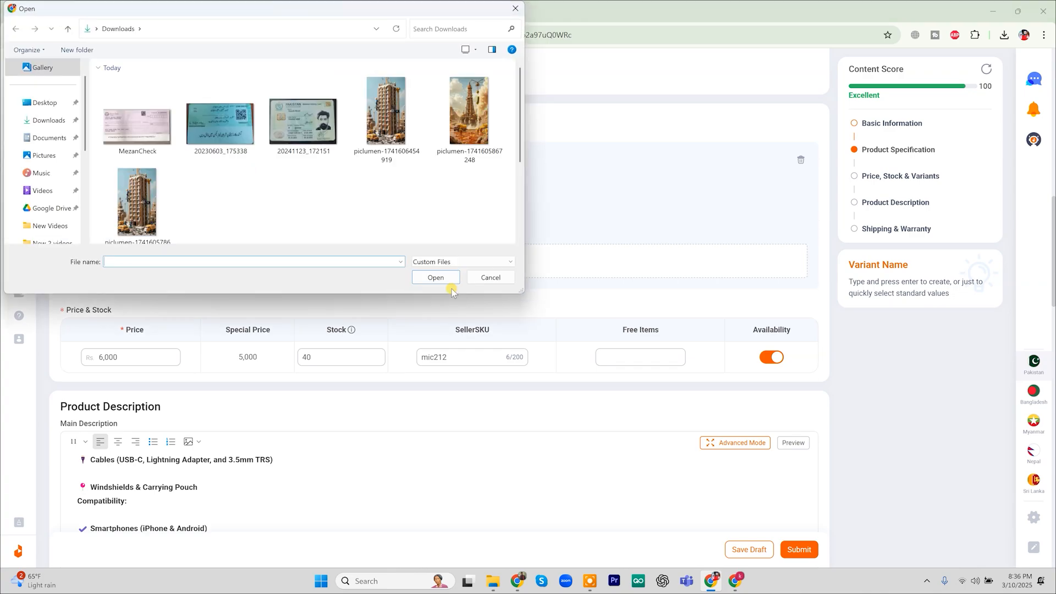
click(491, 277)
click(255, 260)
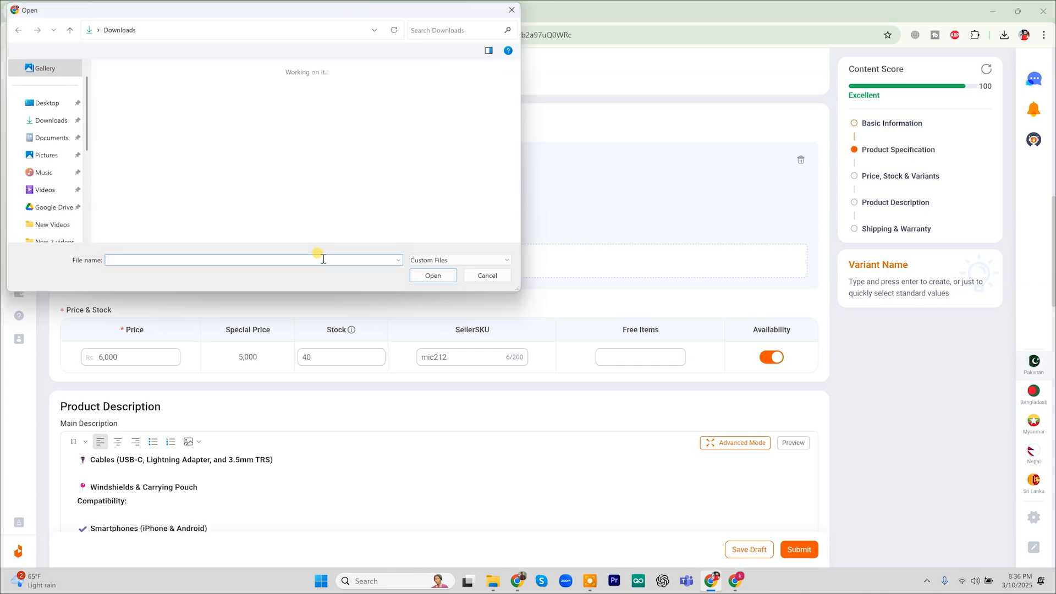
click(487, 275)
click(302, 261)
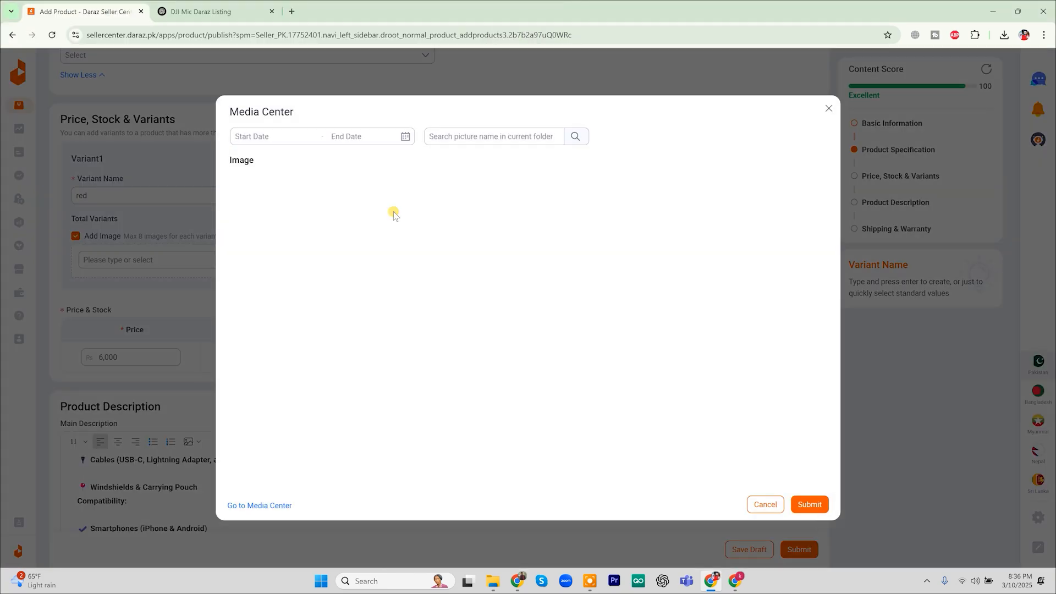
click(641, 198)
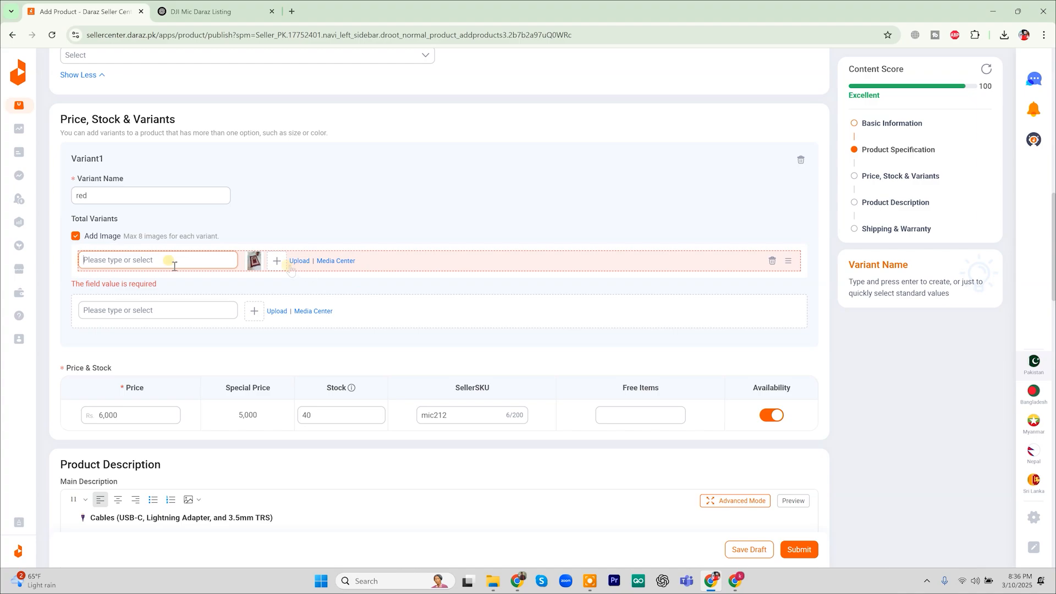
text(RED)
Create the Black option with the dark prayer-mat photo as its image
click(179, 299)
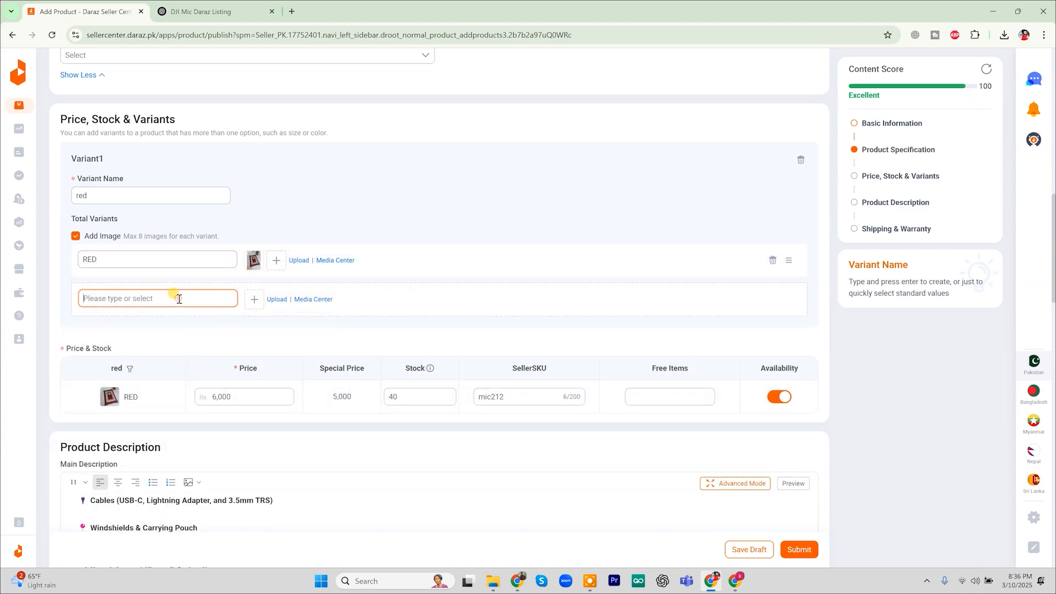
text(B)
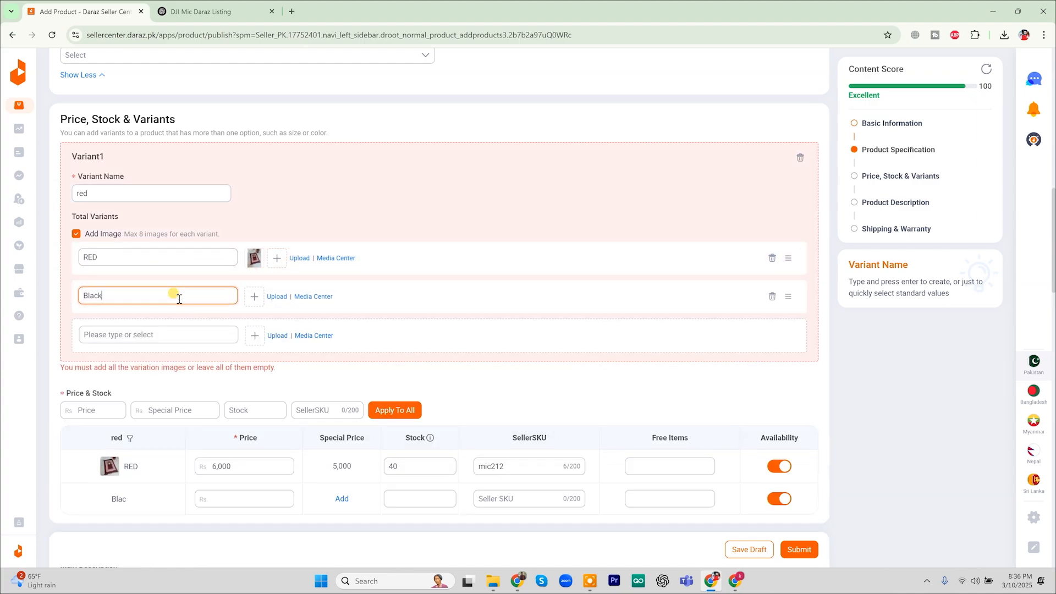
text(lack)
click(311, 297)
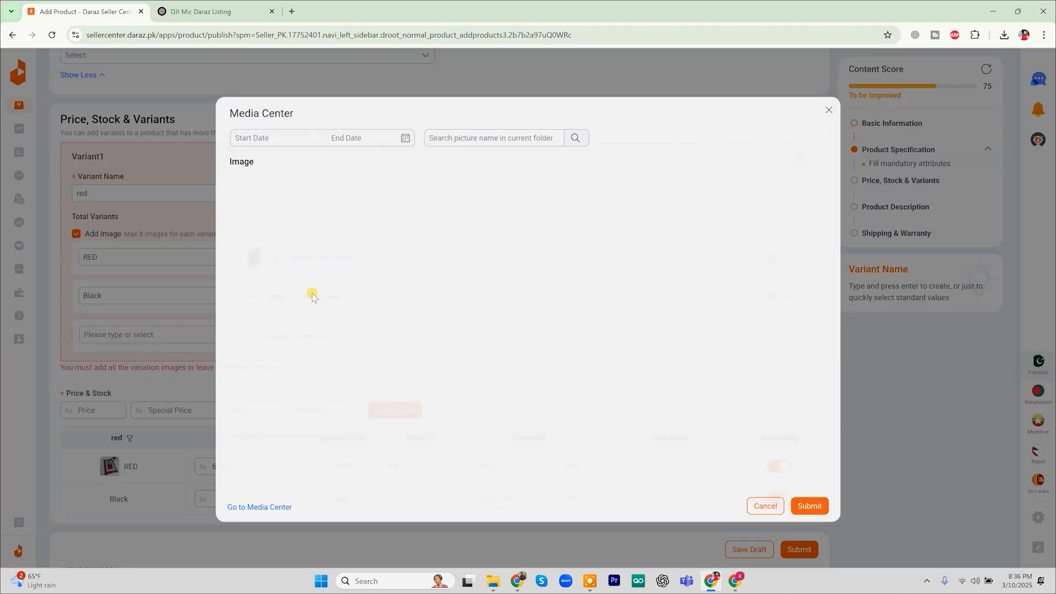
click(415, 288)
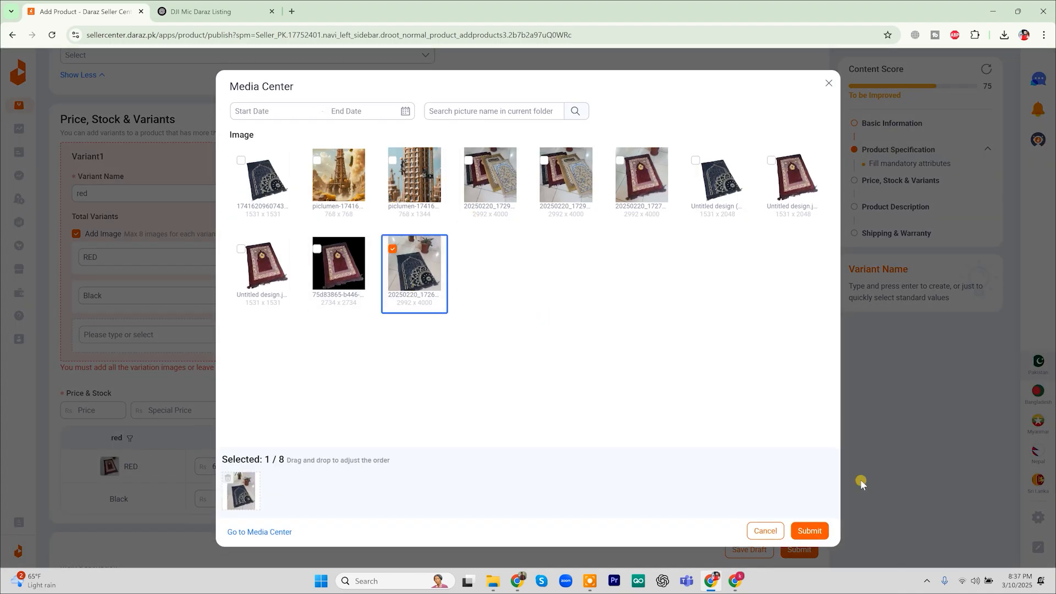
click(811, 531)
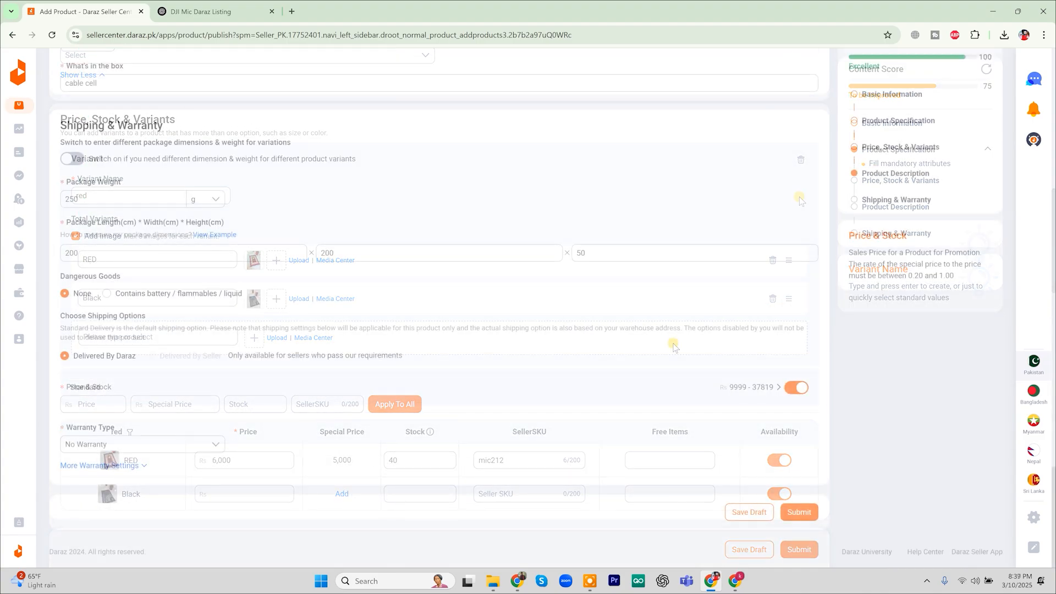
Submit the DJI Mic listing, confirm it under Pending QC, then return to Active products
click(800, 513)
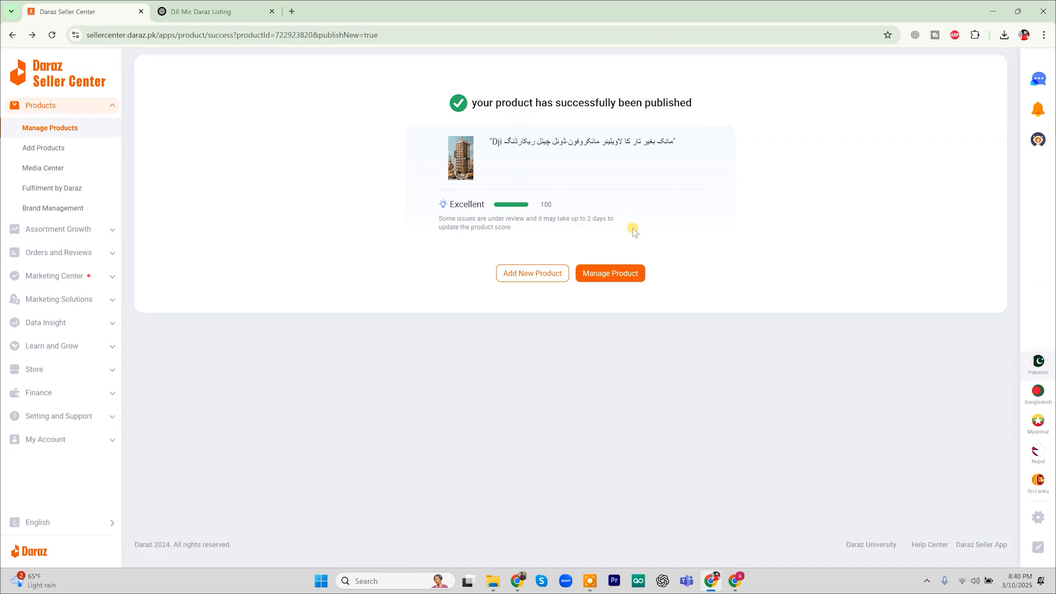
click(609, 273)
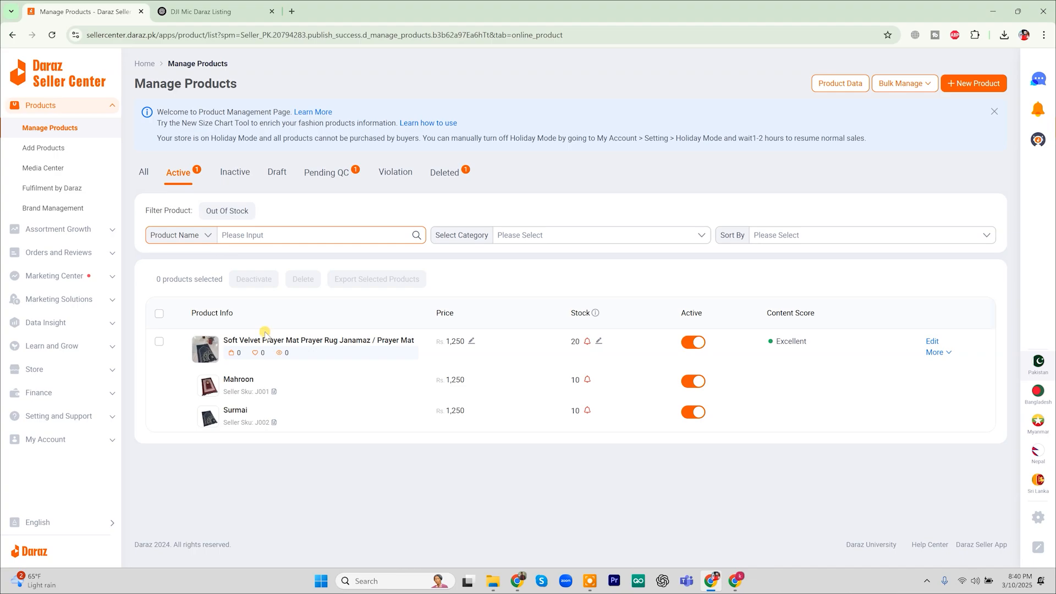
click(330, 177)
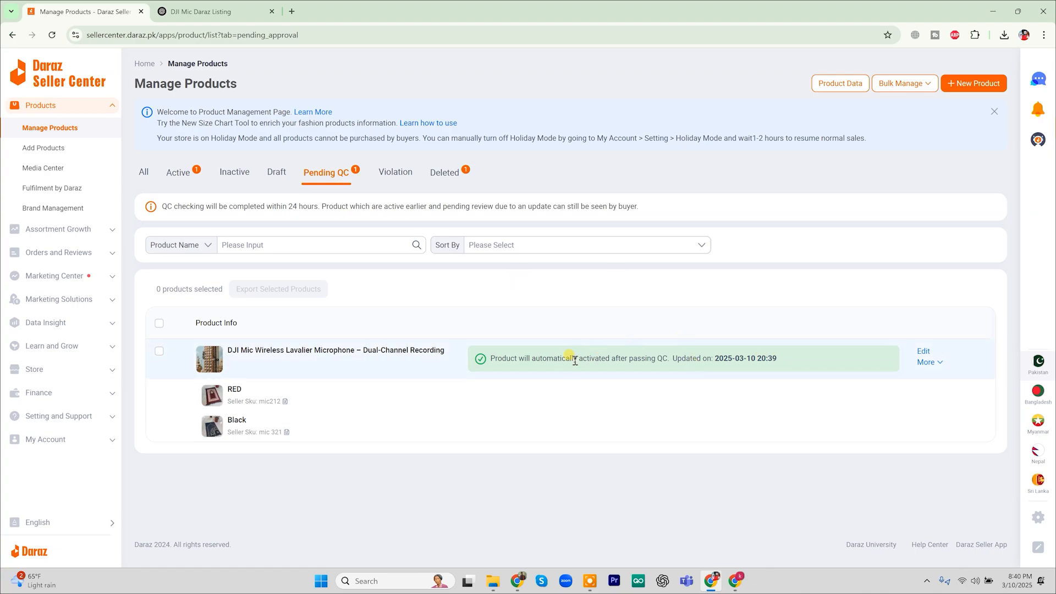
click(177, 172)
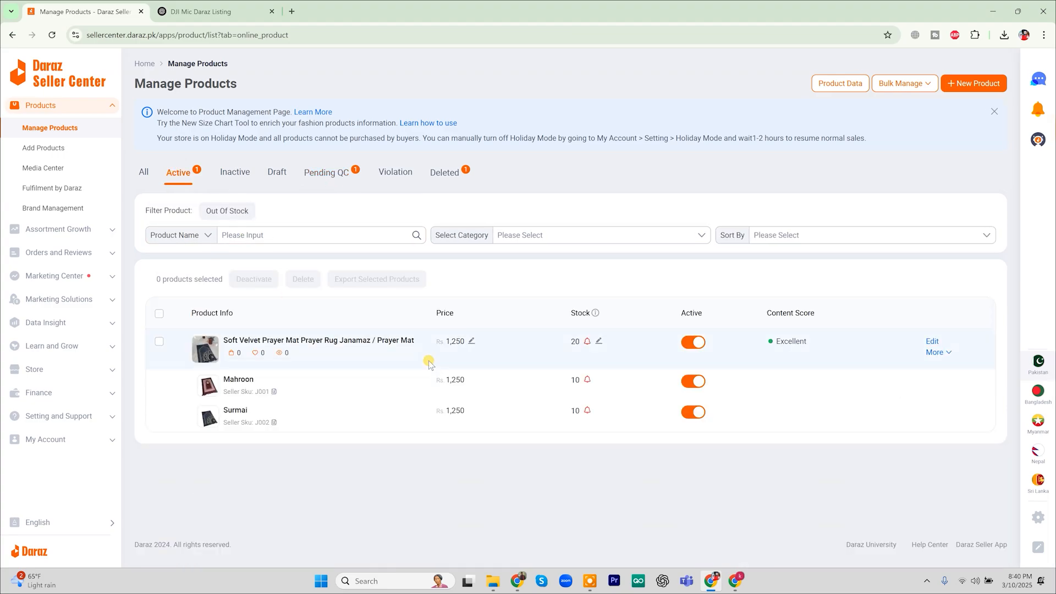